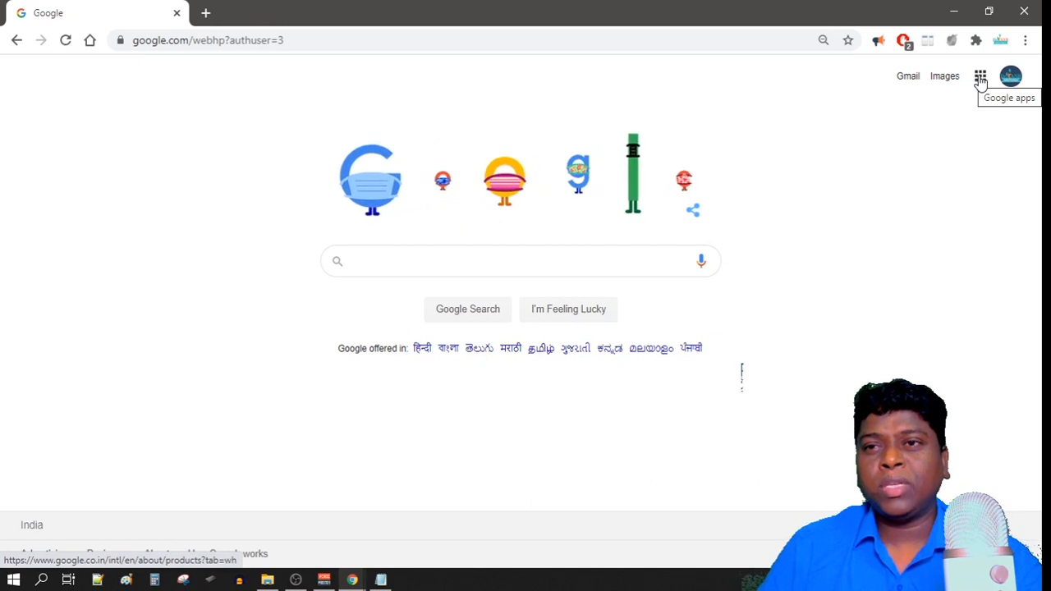
Open Google Docs from the Google apps grid in Chrome.
click(981, 77)
scroll(866, 322, down, 3)
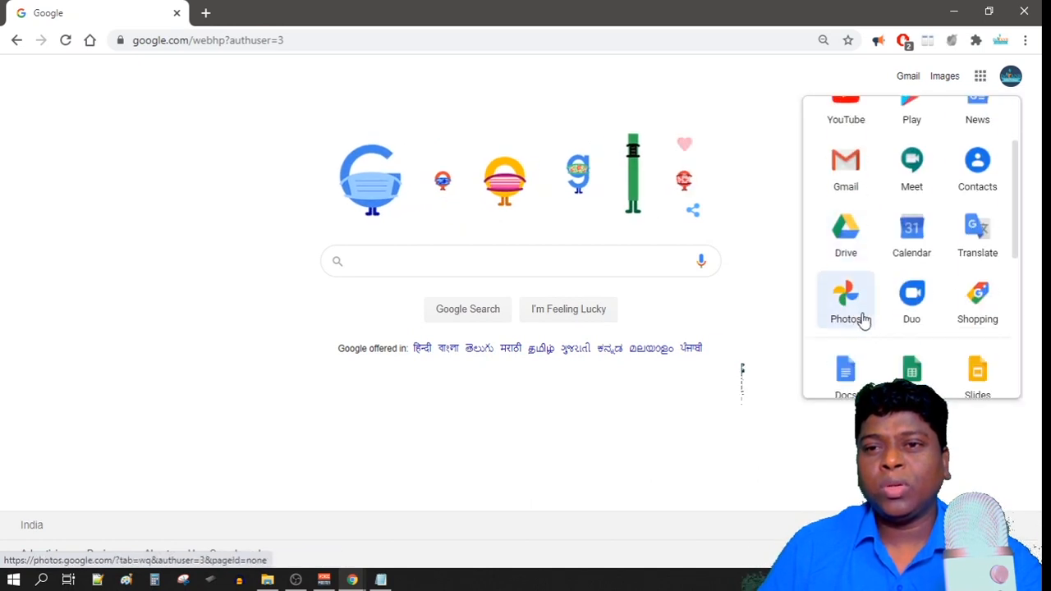
scroll(846, 363, down, 1)
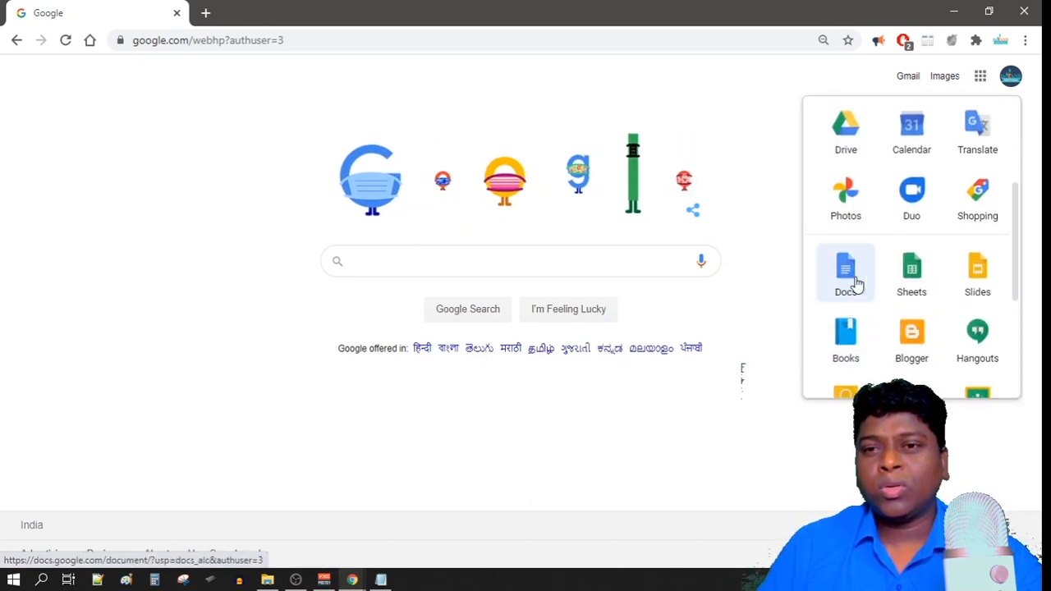
click(843, 268)
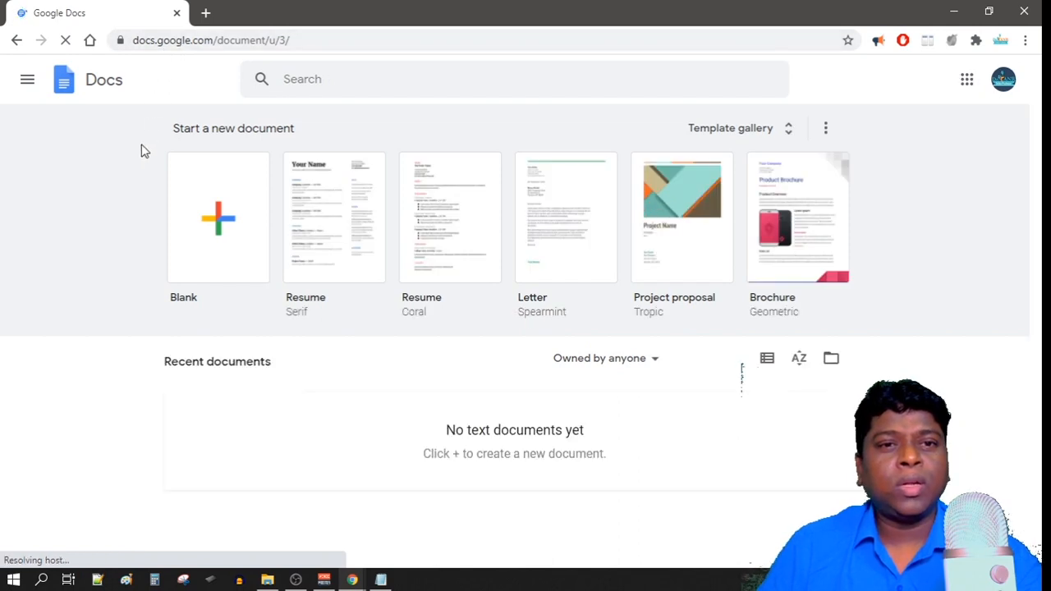
Switch from Docs to Google Forms and start a Blank form.
click(26, 85)
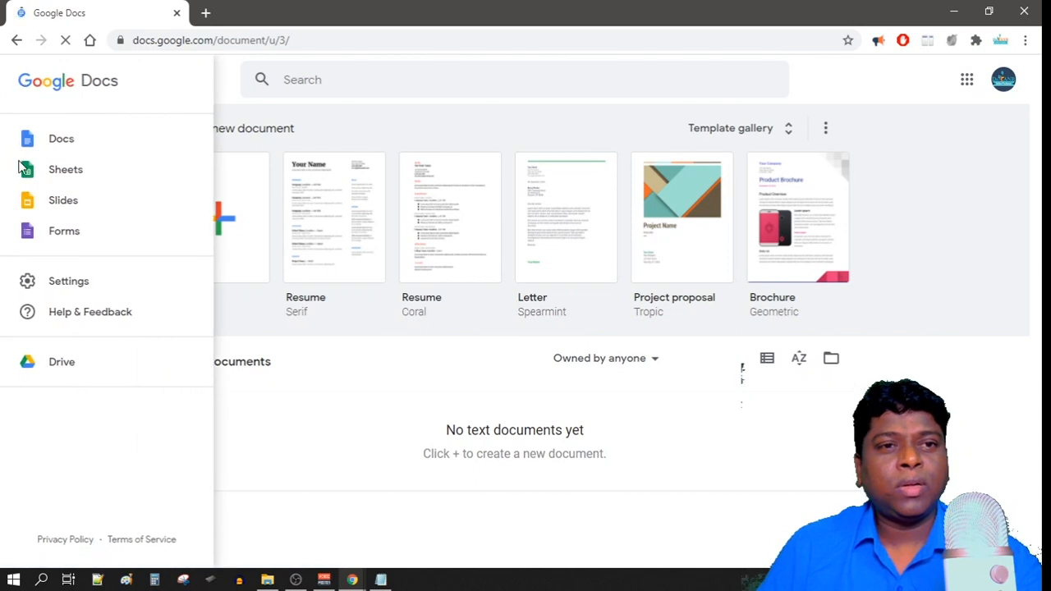
click(61, 233)
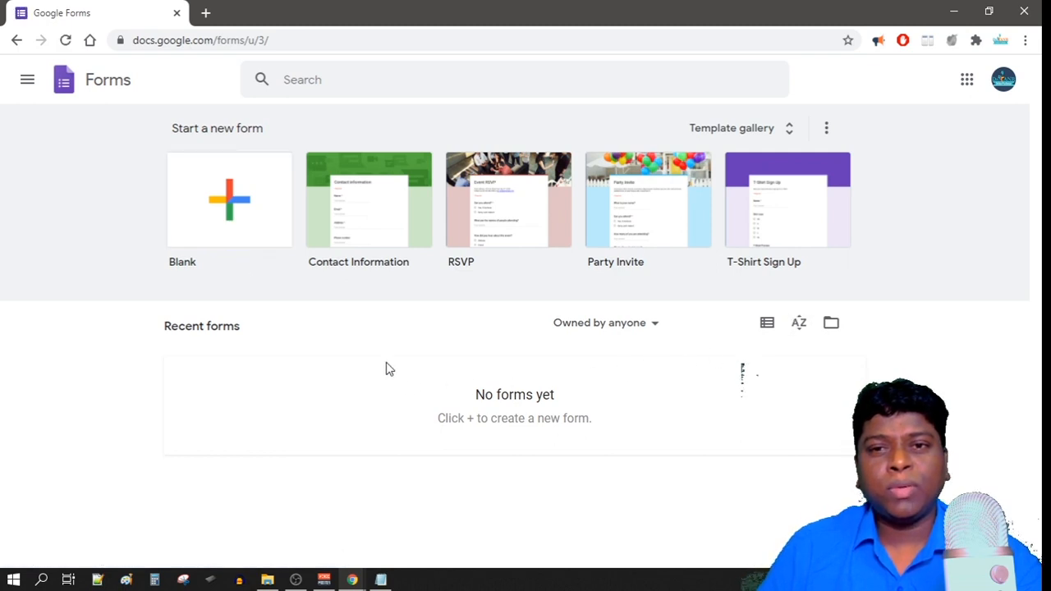
click(227, 199)
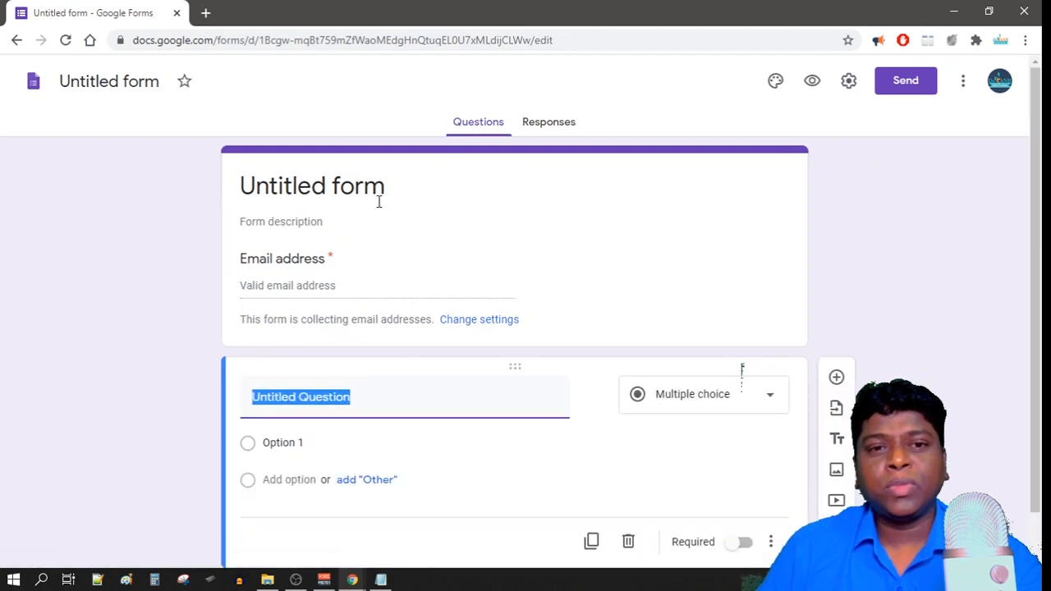
Replace 'Untitled form' with the exam title line copied from the Demo questions notes.
click(381, 580)
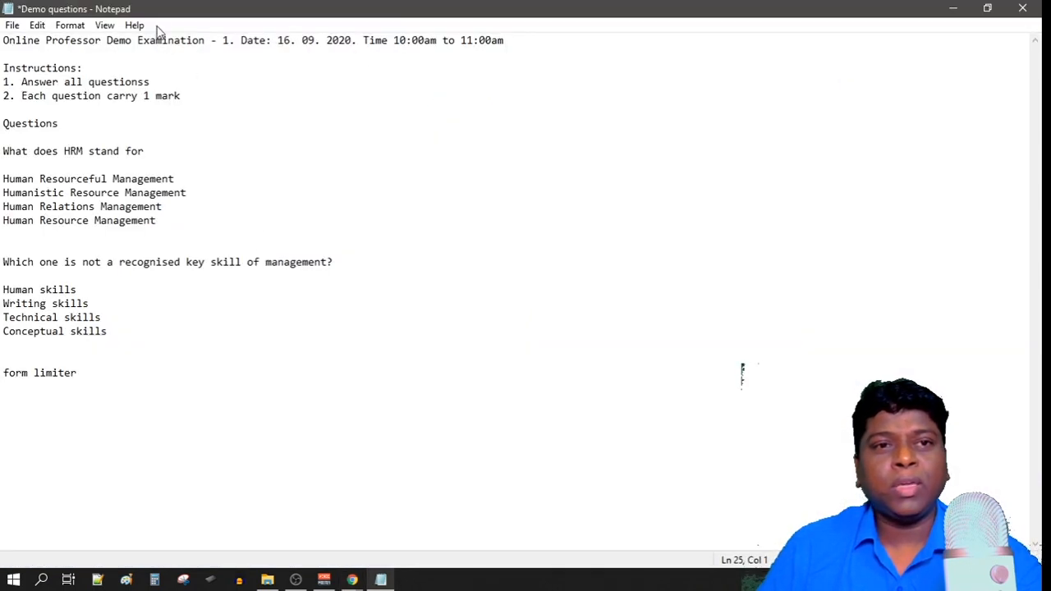
drag(516, 44, 3, 42)
key(ctrl+c)
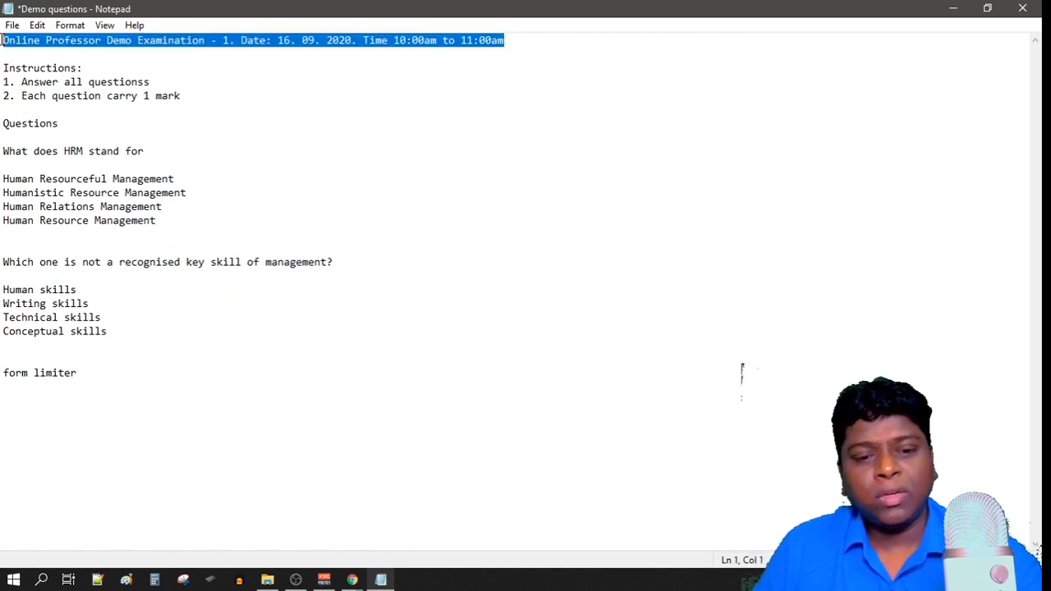
click(352, 580)
click(308, 542)
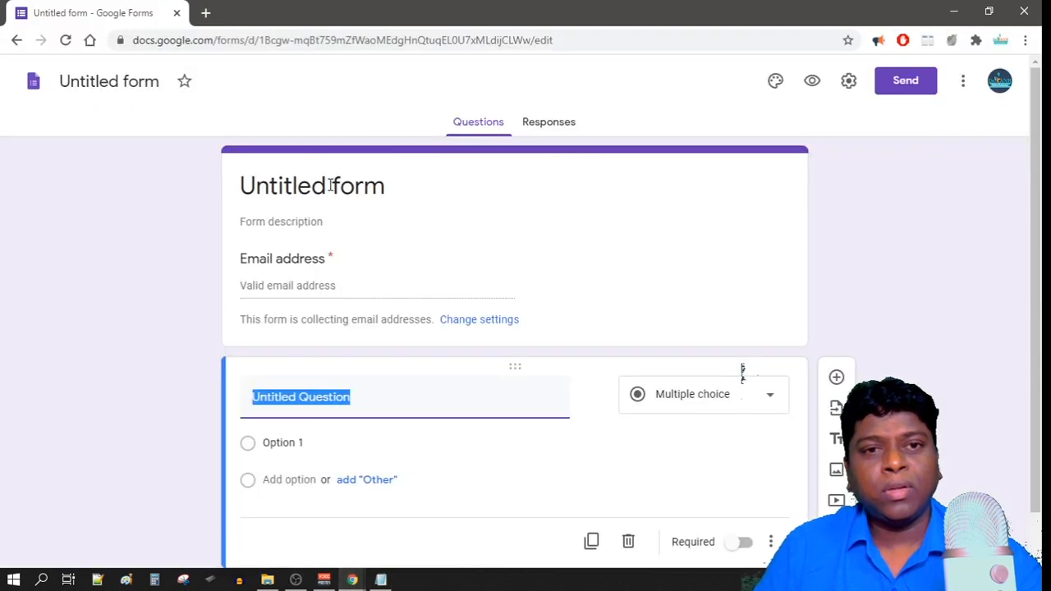
click(331, 185)
click(393, 186)
drag(406, 185, 162, 189)
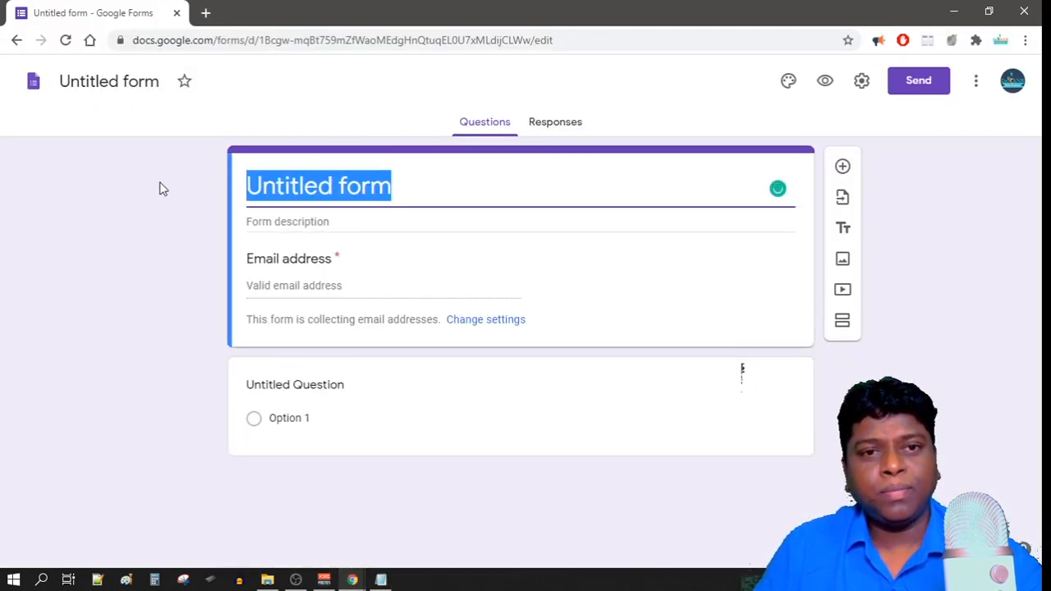
key(ctrl+v)
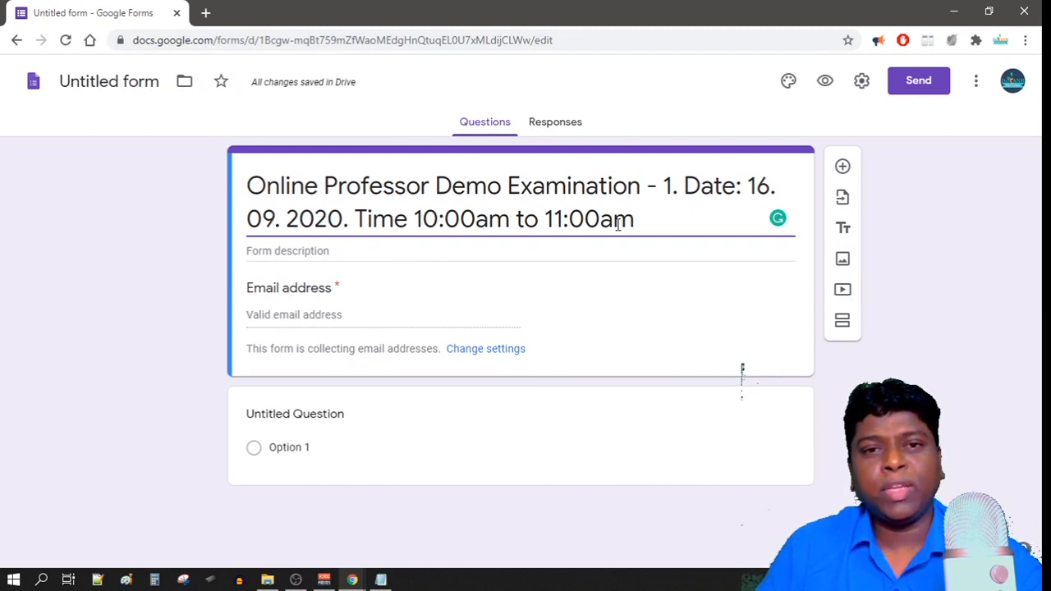
click(322, 250)
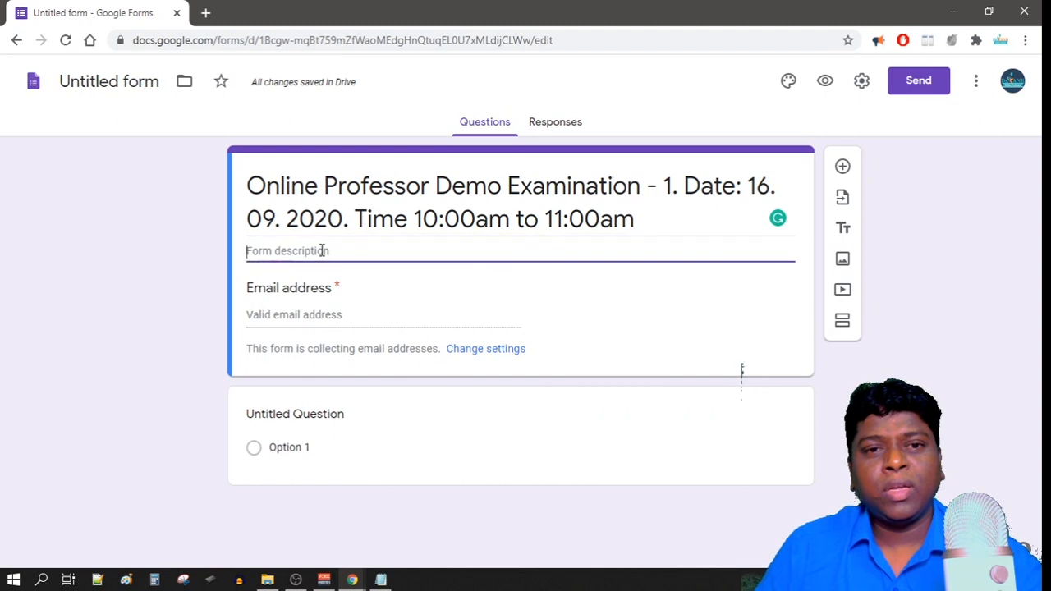
Paste the instructions 'Answer all questionss' and 'Each question carry 1 mark' into the description.
click(380, 580)
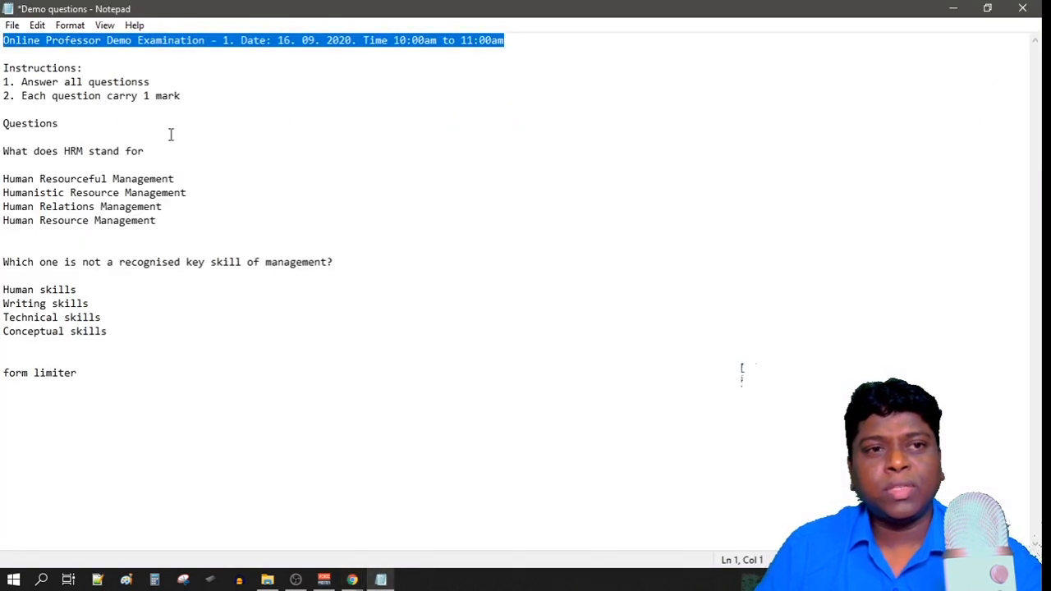
drag(191, 98, 2, 68)
key(ctrl+c)
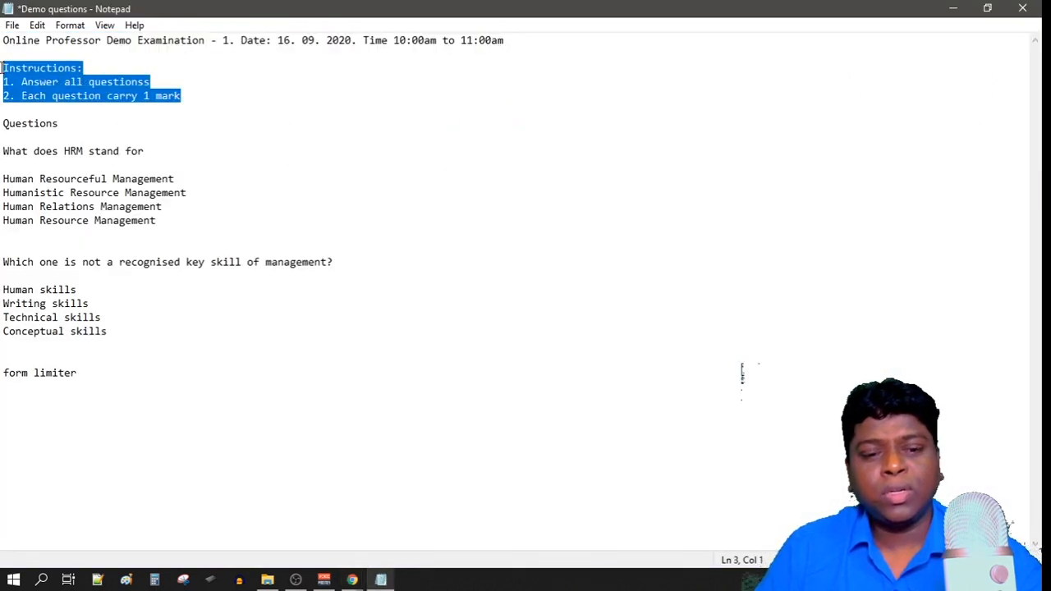
mouse_move(351, 580)
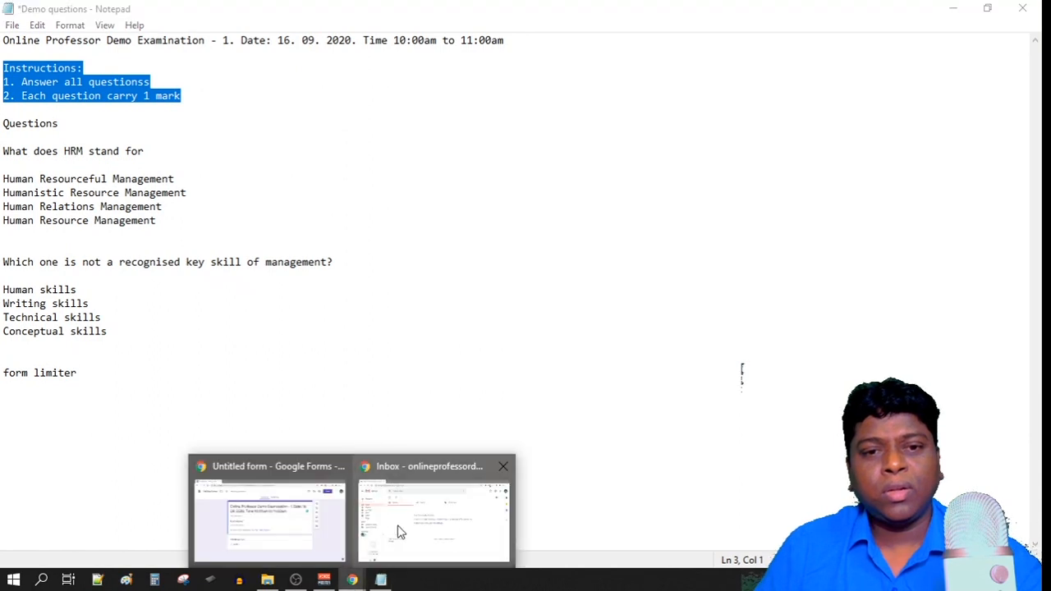
click(328, 534)
click(296, 251)
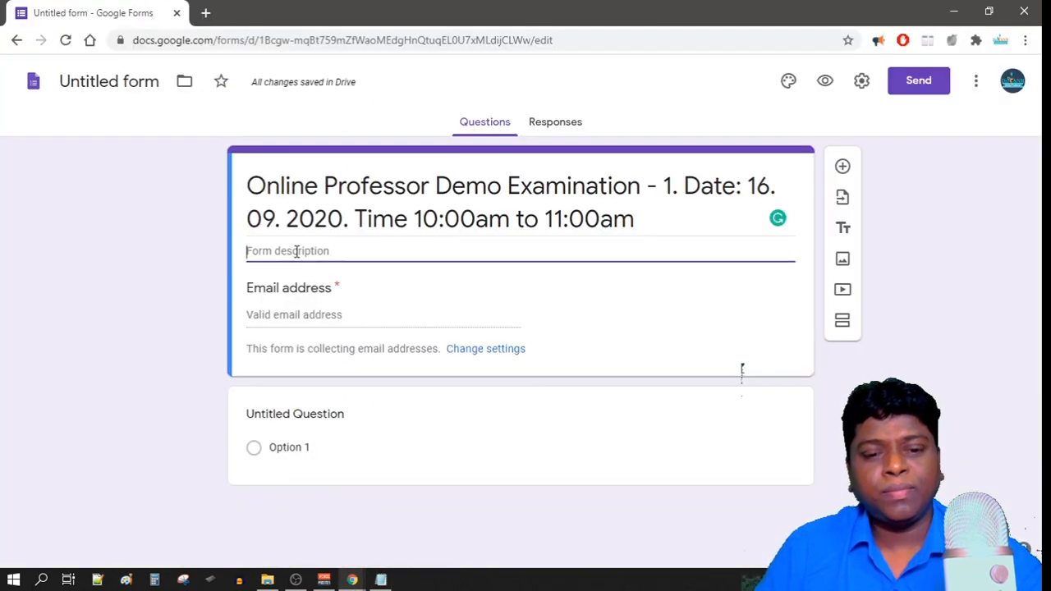
key(ctrl+v)
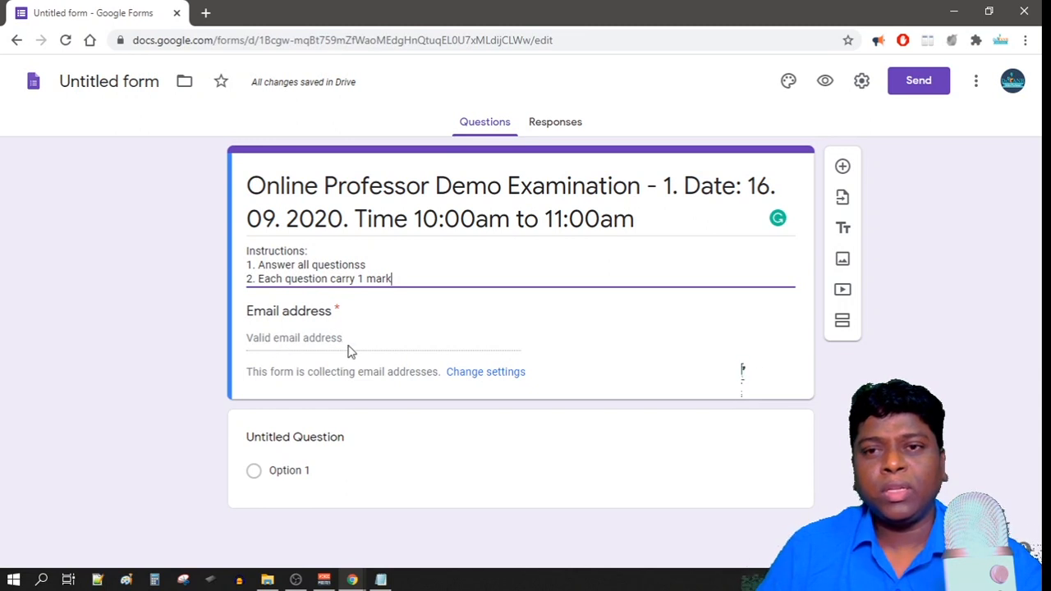
click(288, 443)
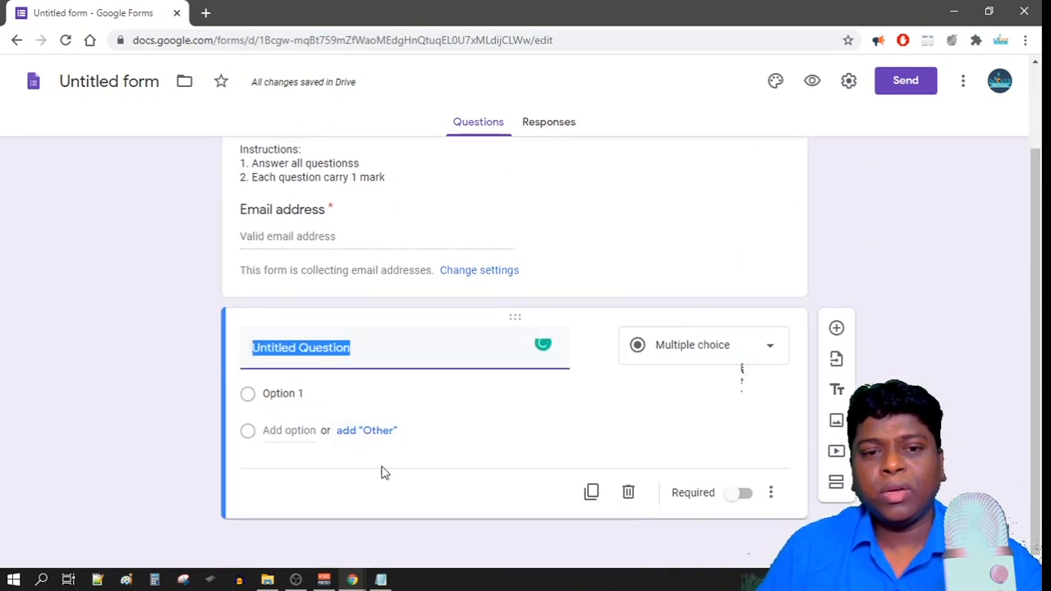
Paste 'What does HRM stand for' from the notes as the first question's title.
click(382, 581)
click(128, 144)
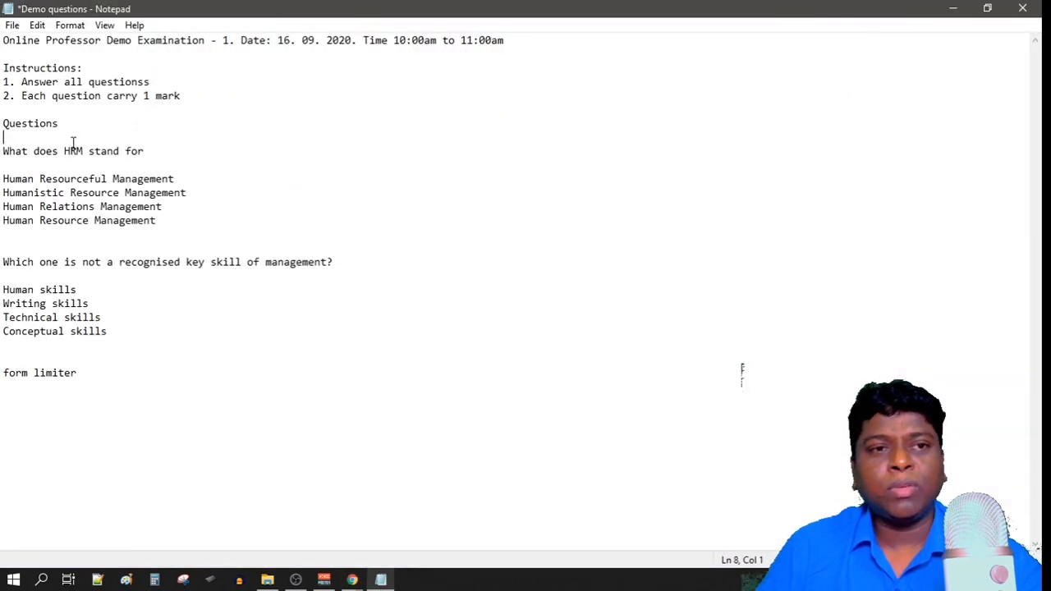
drag(157, 151, 2, 151)
key(ctrl+c)
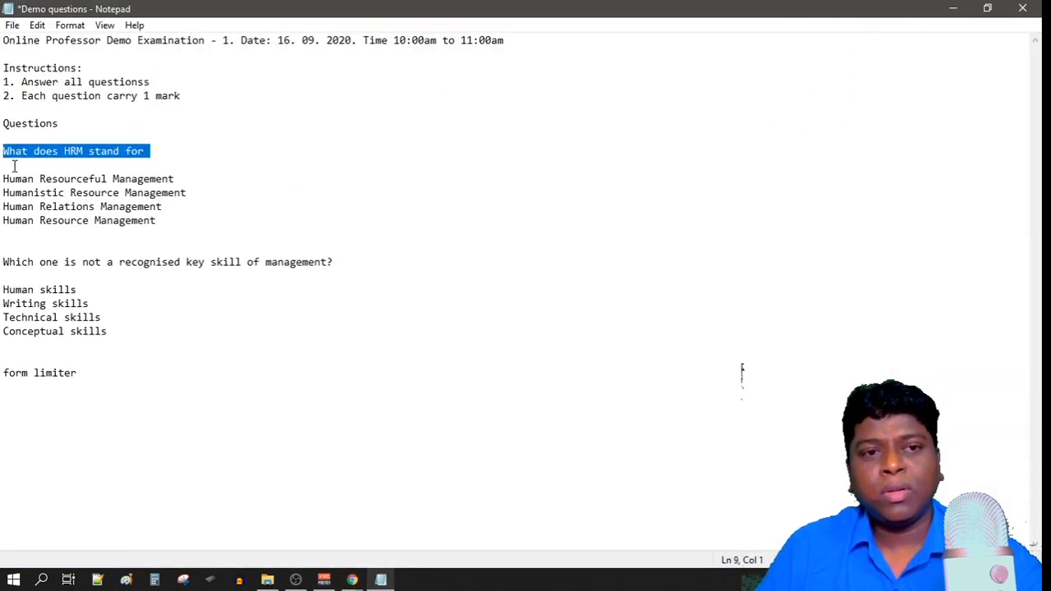
click(353, 580)
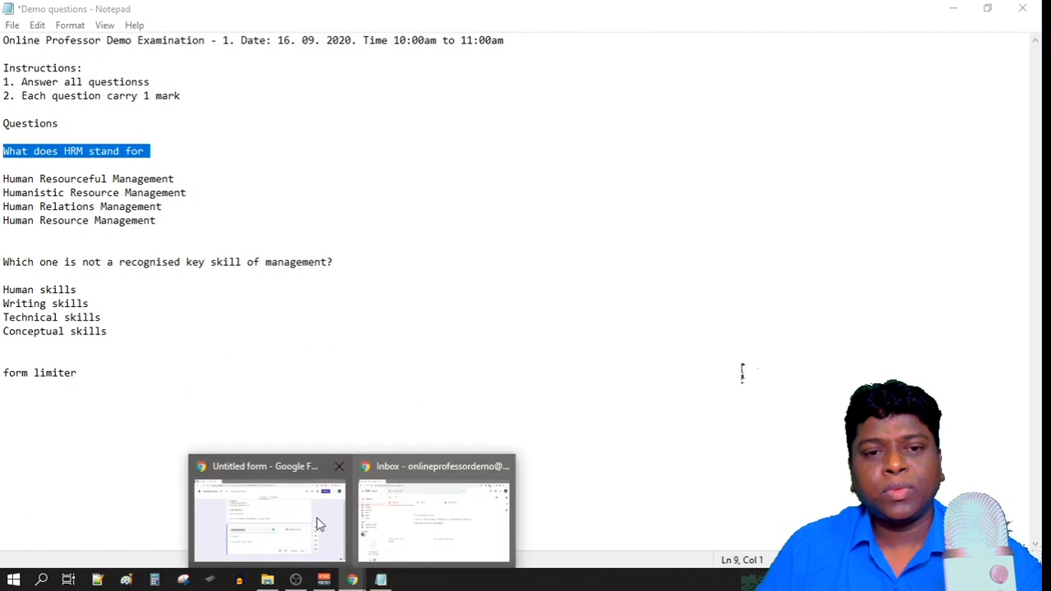
click(320, 525)
key(ctrl+v)
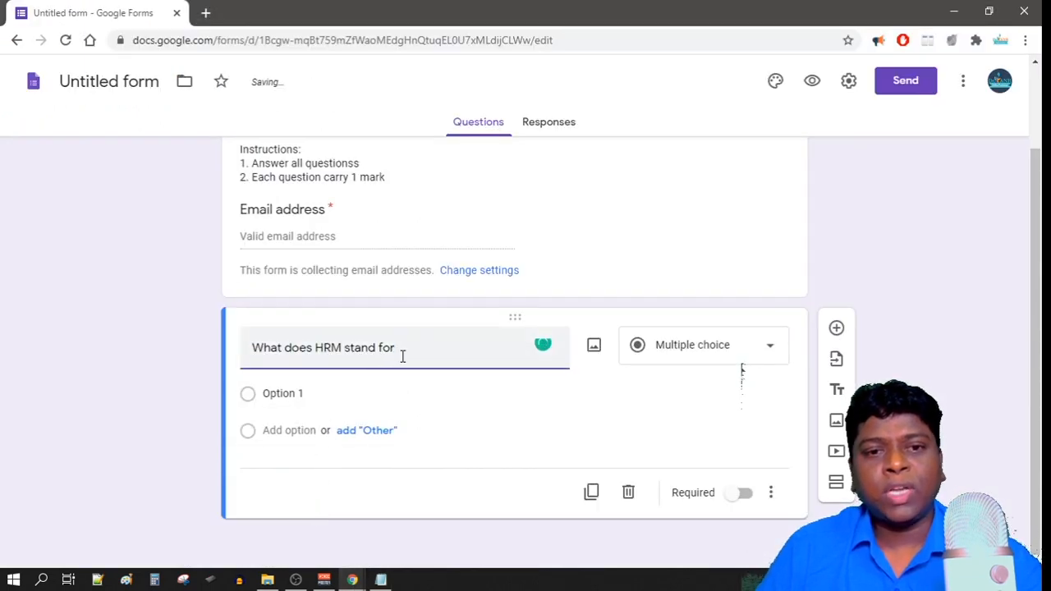
Paste the four HRM answers, ending with Human Resource Management, as the question's options.
click(380, 580)
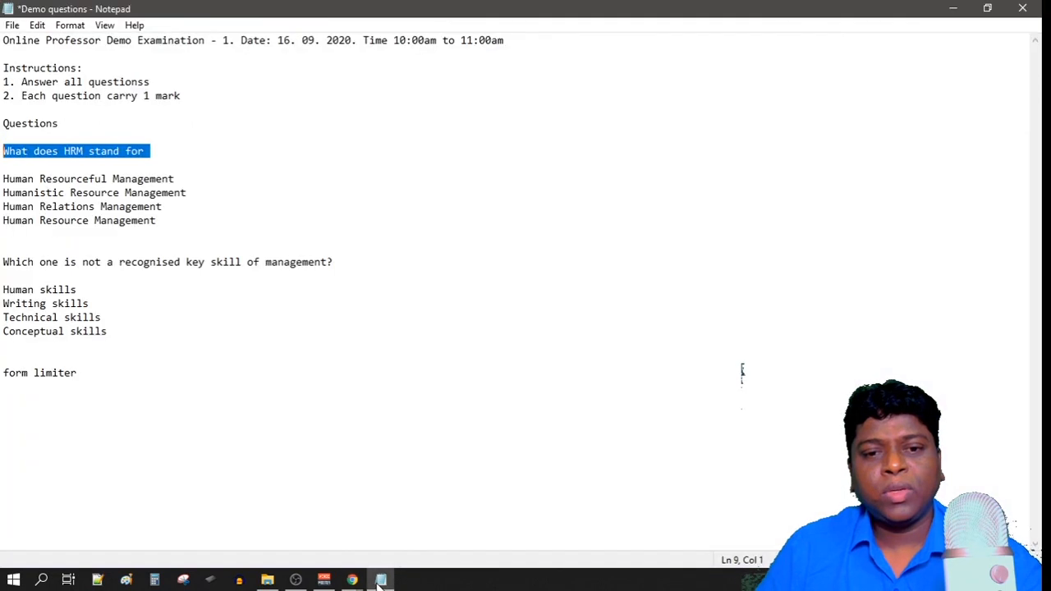
click(160, 221)
drag(161, 221, 2, 178)
key(ctrl+c)
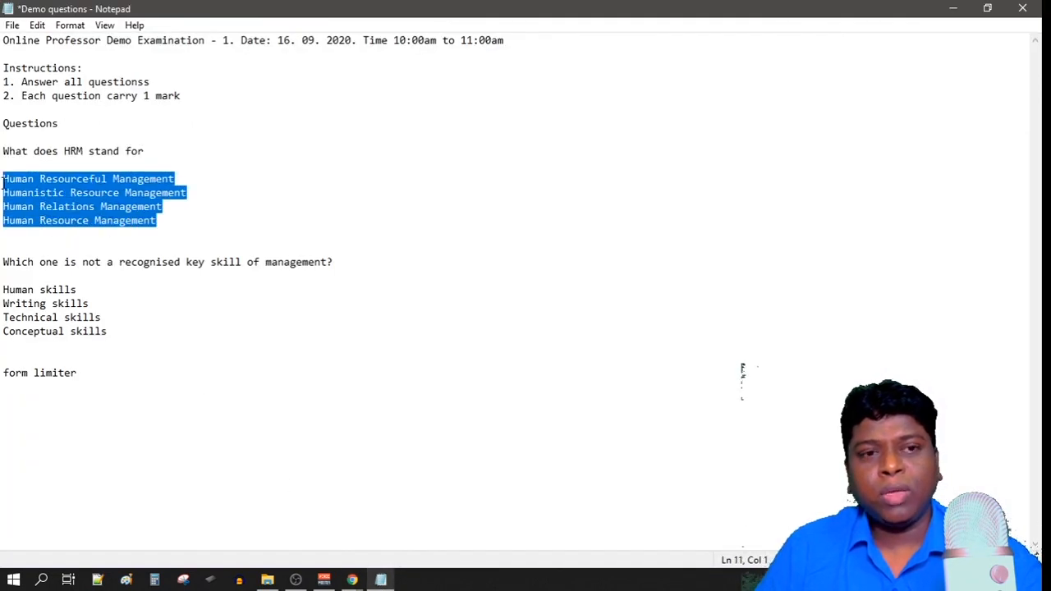
mouse_move(352, 579)
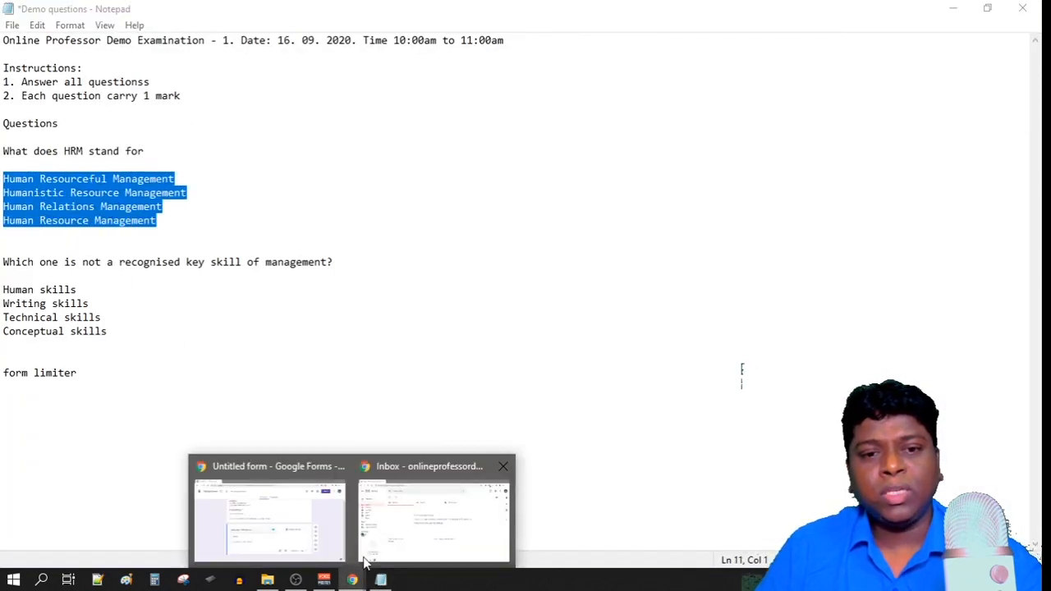
click(312, 521)
click(308, 393)
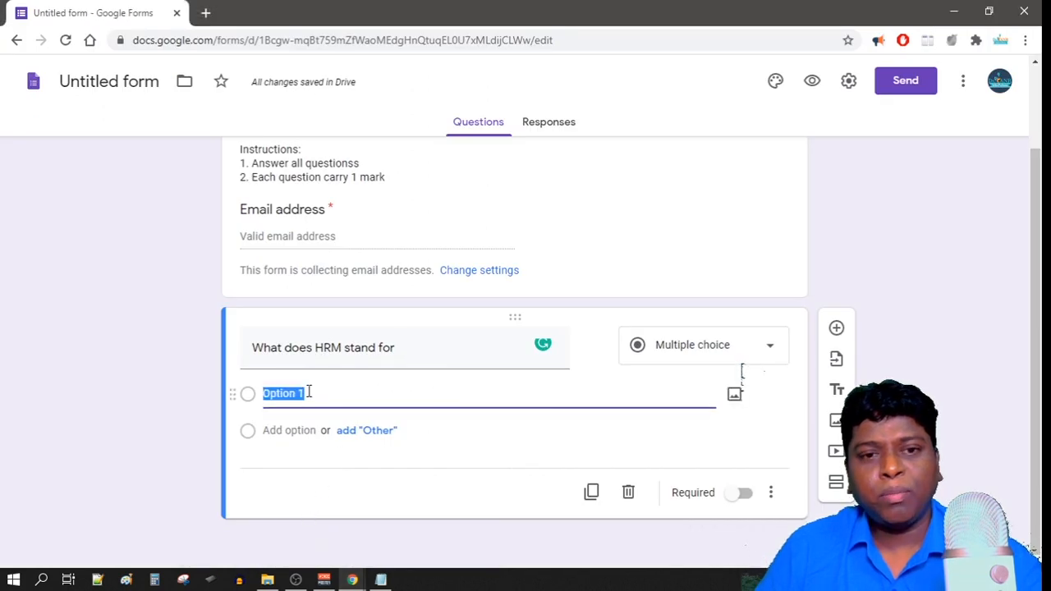
key(ctrl+v)
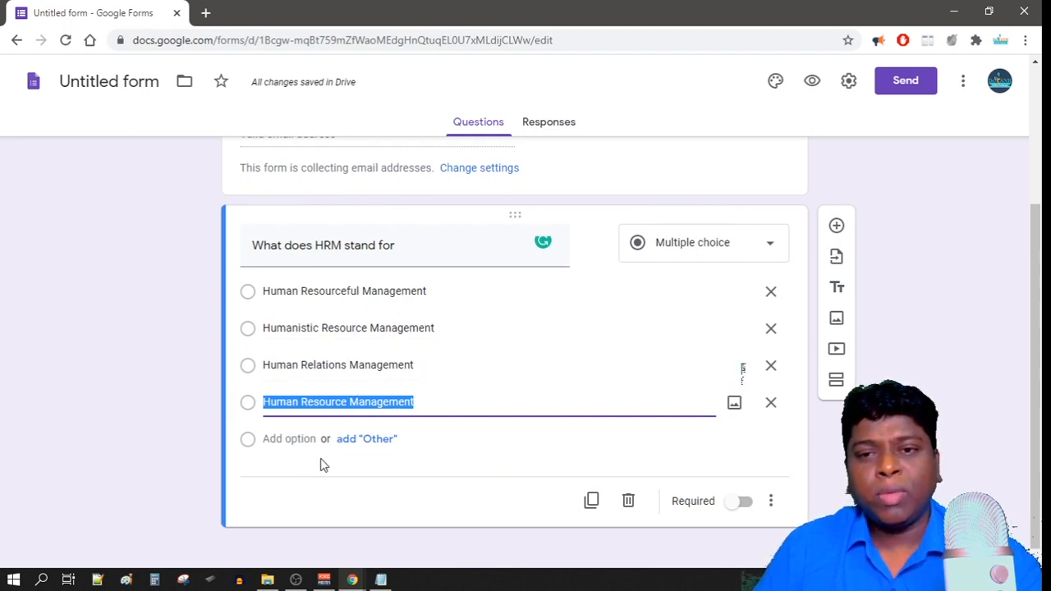
click(381, 580)
mouse_move(361, 583)
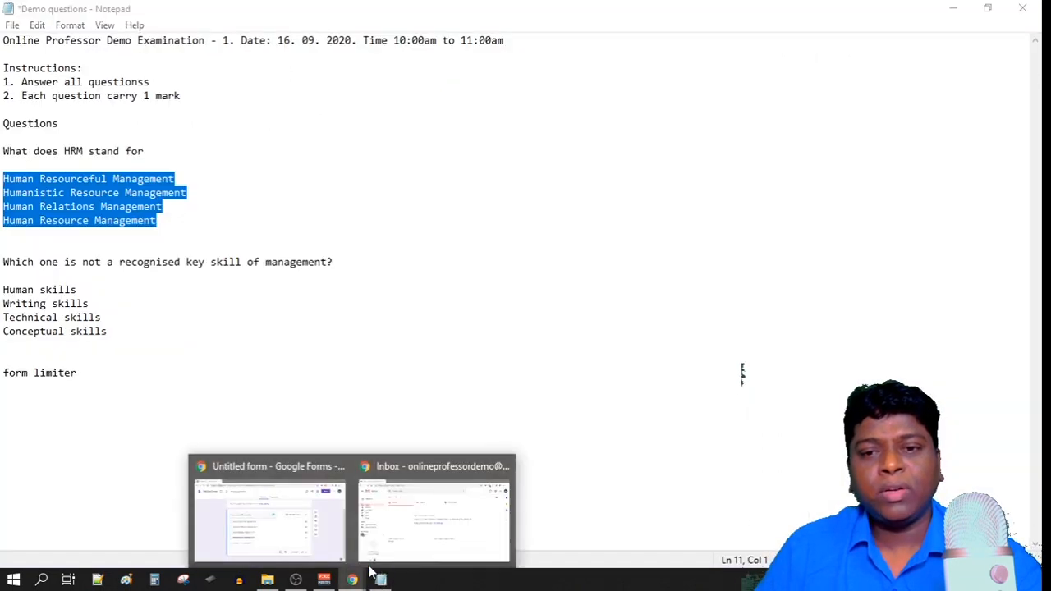
click(271, 504)
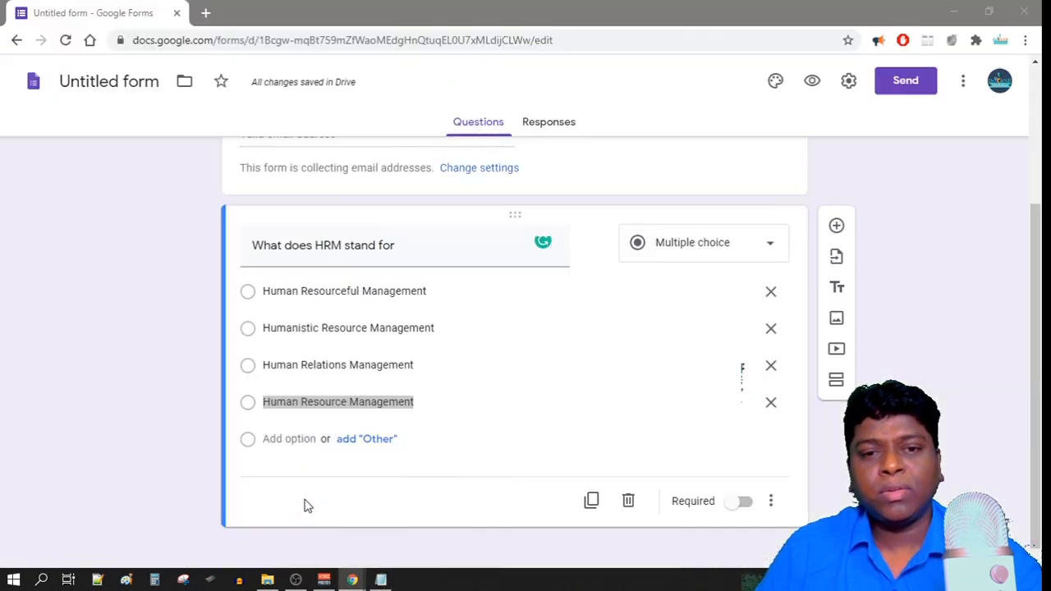
Duplicate the HRM question.
click(836, 227)
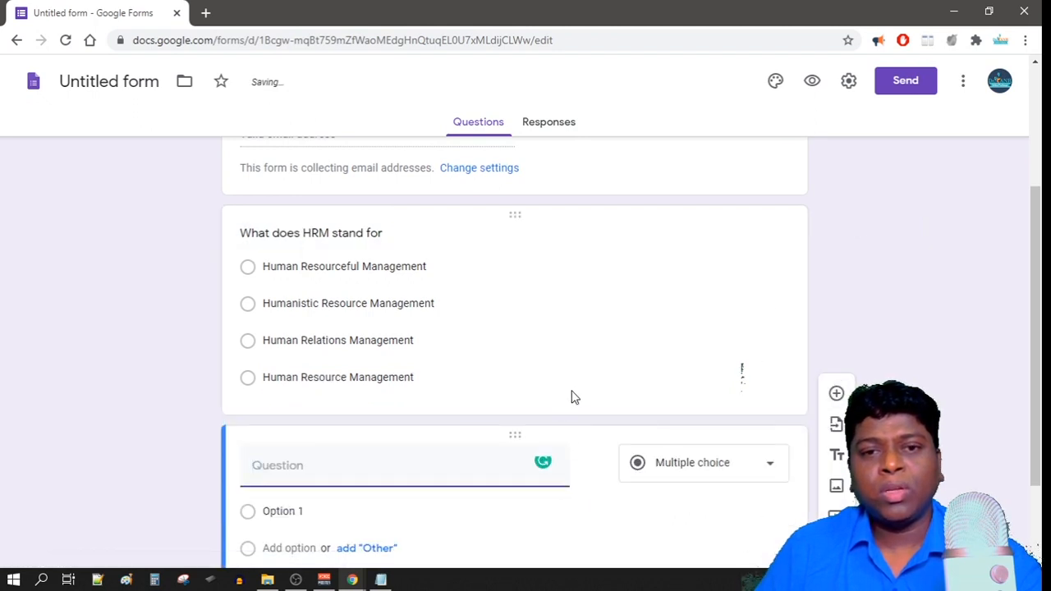
scroll(567, 345, up, 2)
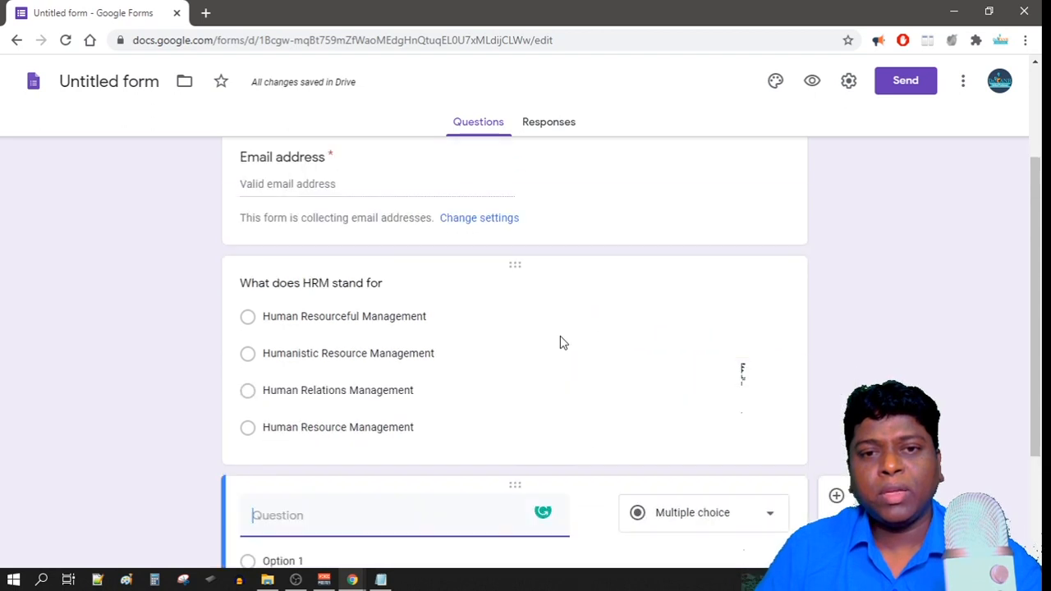
scroll(566, 349, up, 1)
click(578, 316)
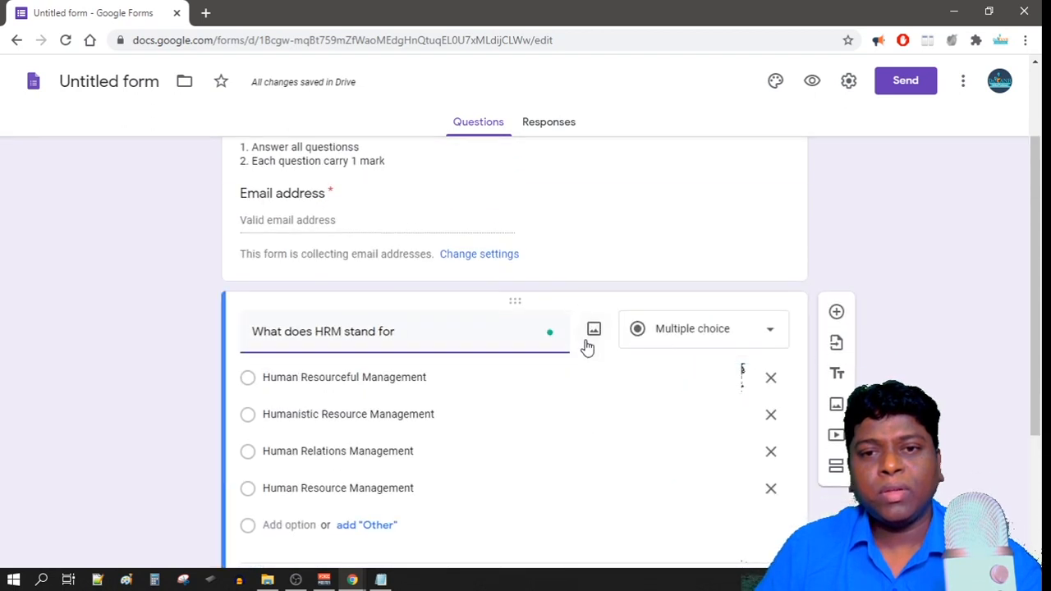
scroll(586, 347, down, 3)
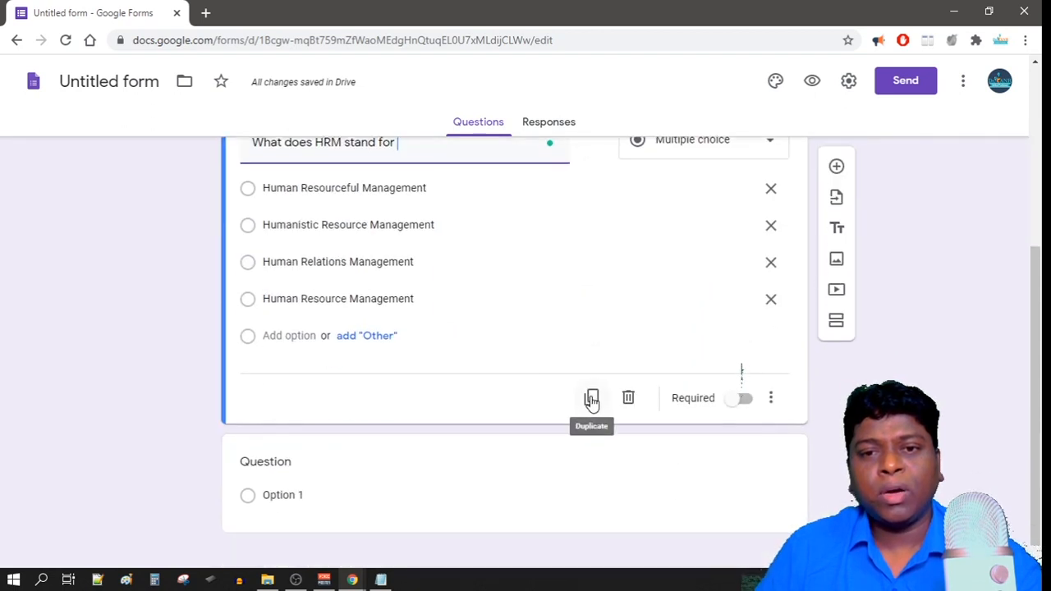
click(592, 400)
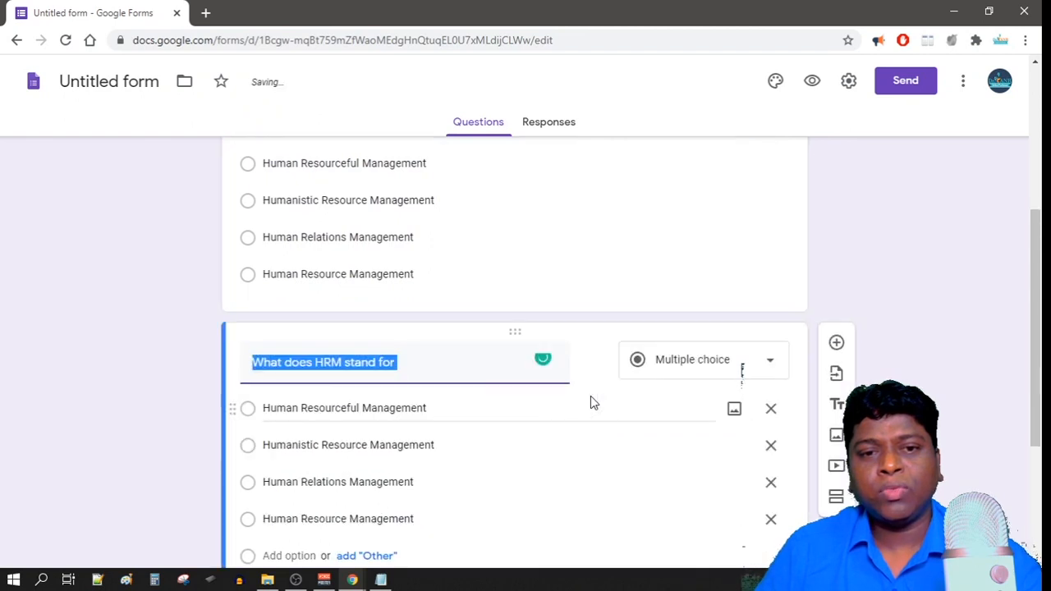
Retitle the copy 'Which one is not a recognised key skill of management?' from the notes.
click(380, 580)
click(156, 262)
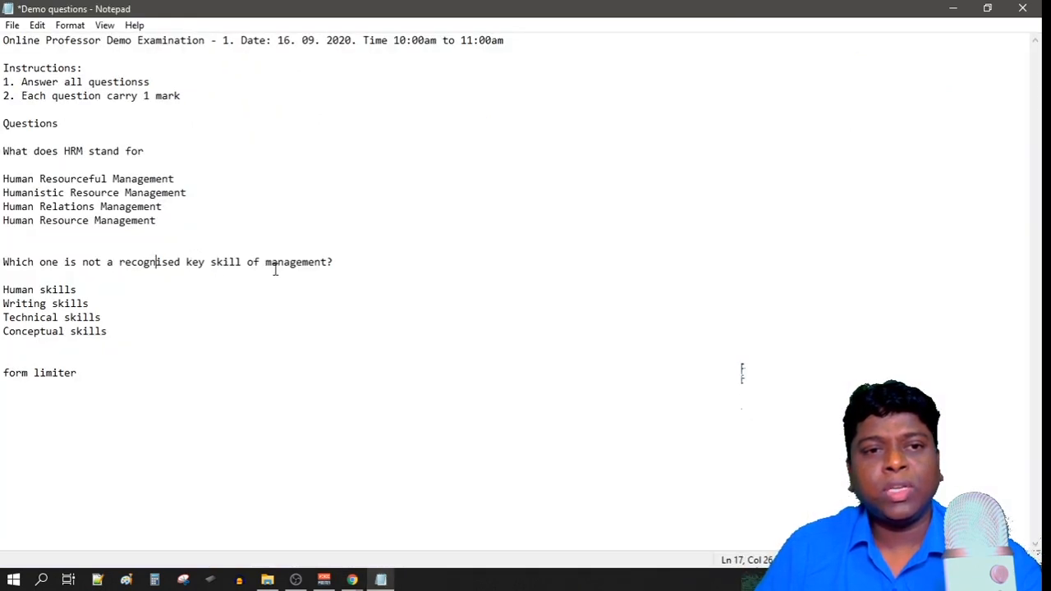
drag(340, 262, 2, 262)
key(ctrl+c)
mouse_move(351, 581)
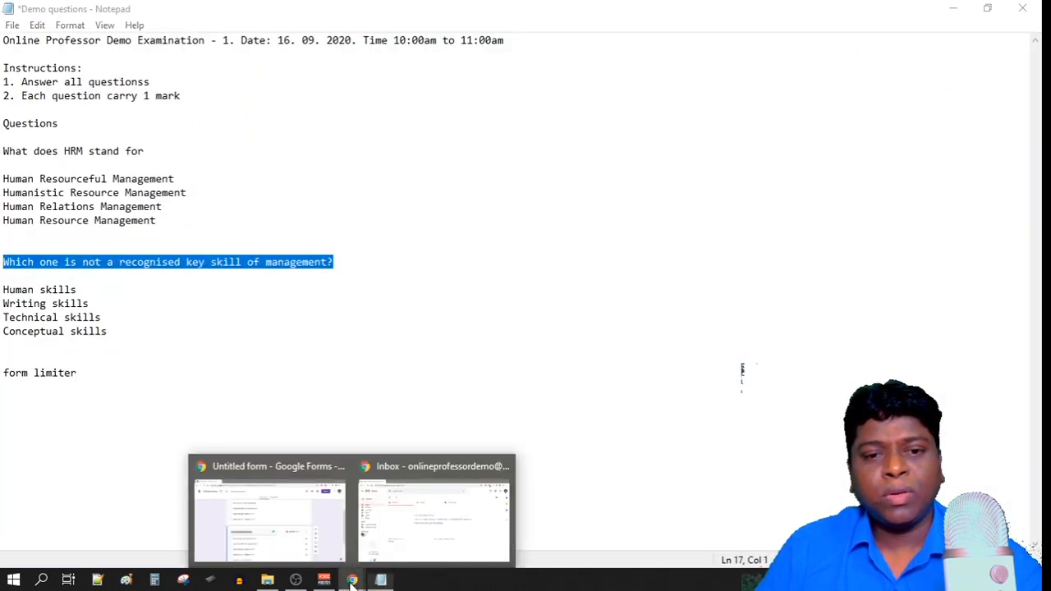
click(300, 530)
key(ctrl+v)
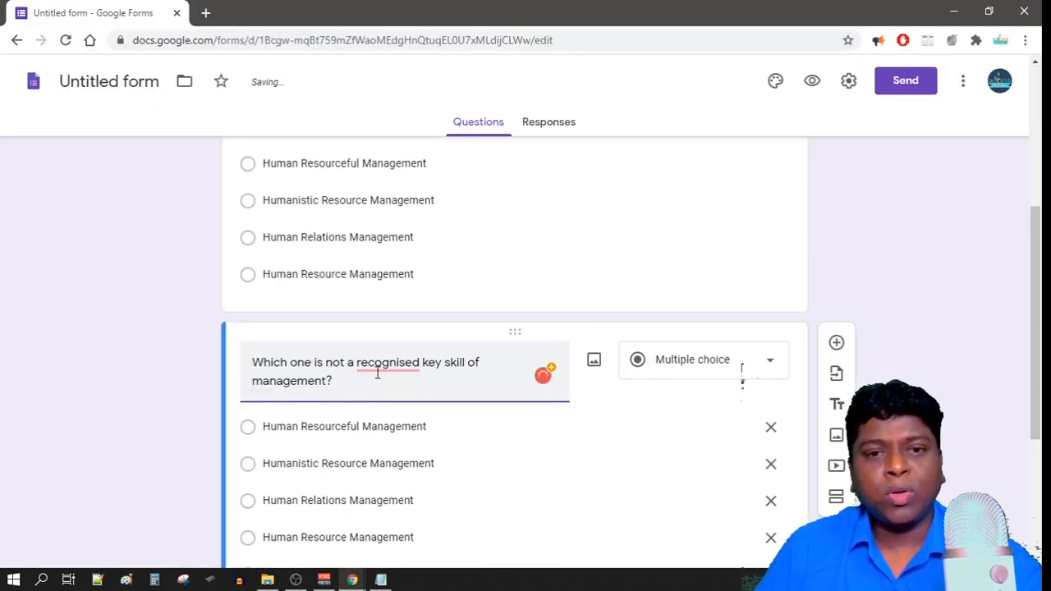
mouse_move(382, 366)
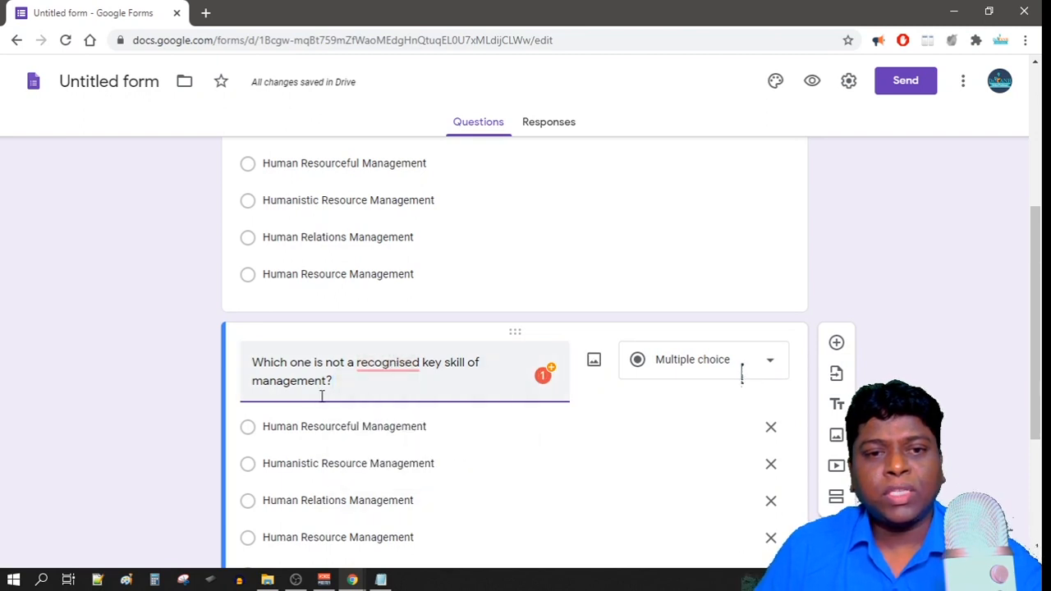
click(382, 574)
Copy the four skills answers from the notes and delete three HRM options.
drag(107, 331, 3, 290)
key(ctrl+c)
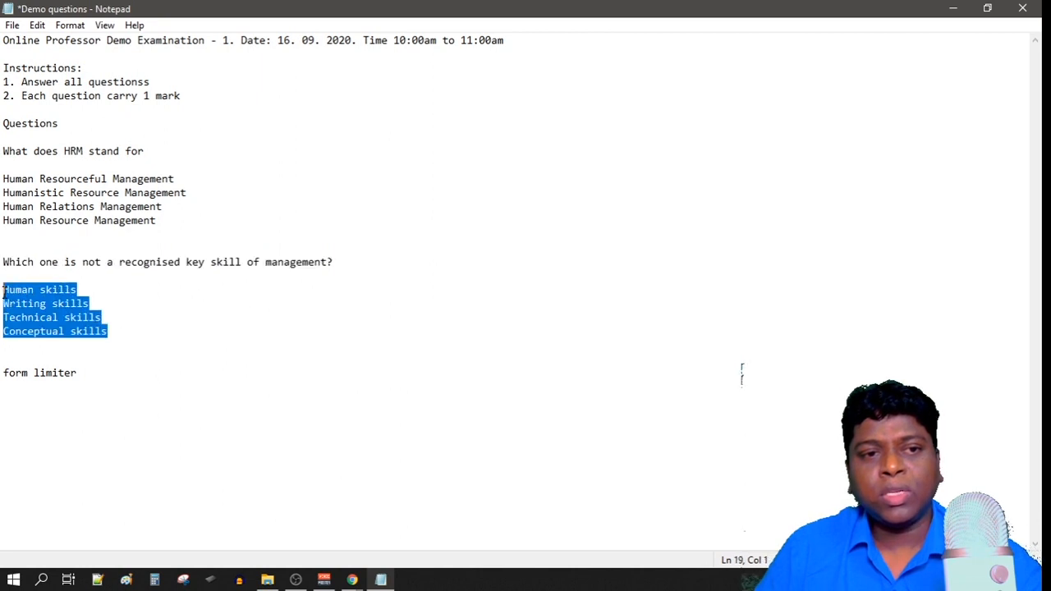
mouse_move(351, 567)
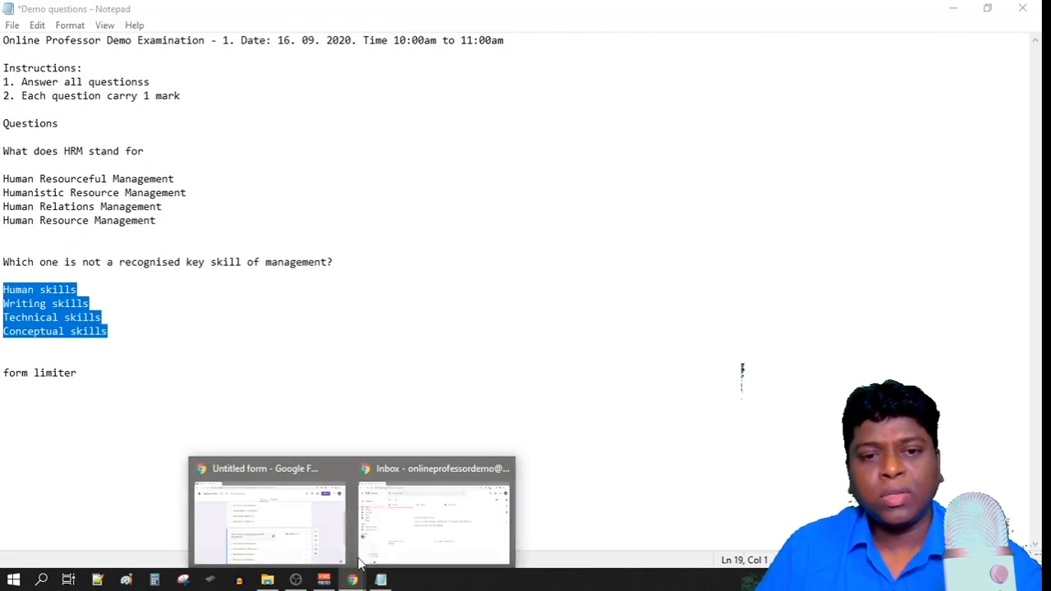
click(321, 520)
scroll(427, 456, down, 3)
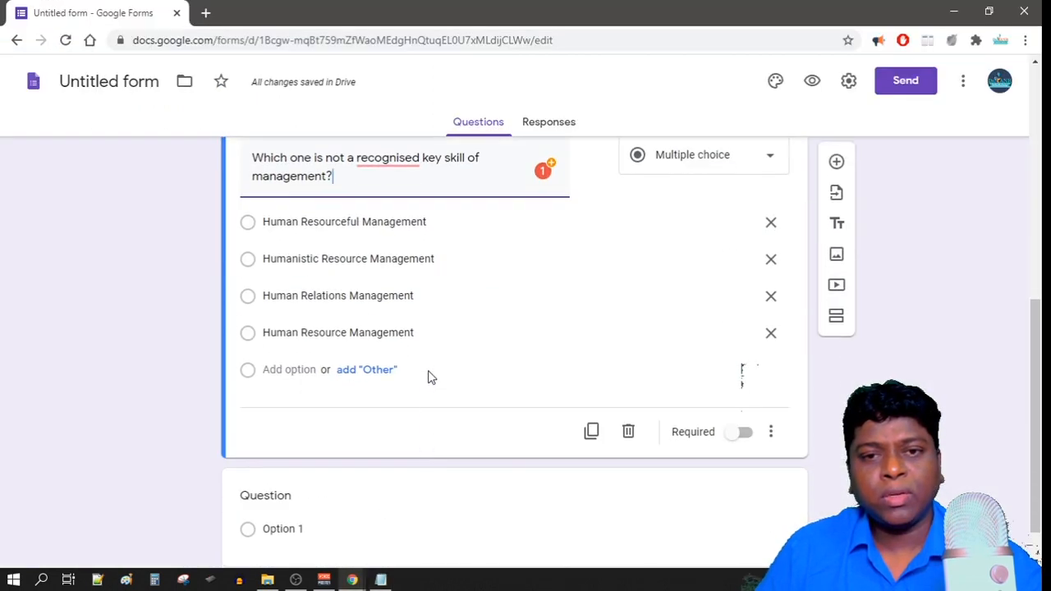
click(772, 224)
click(768, 260)
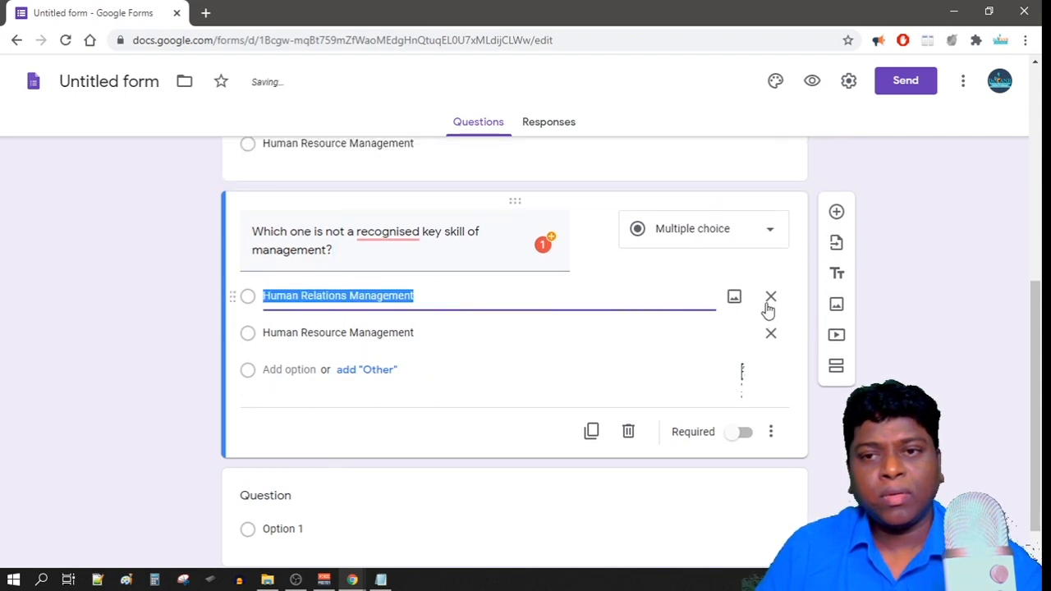
click(768, 297)
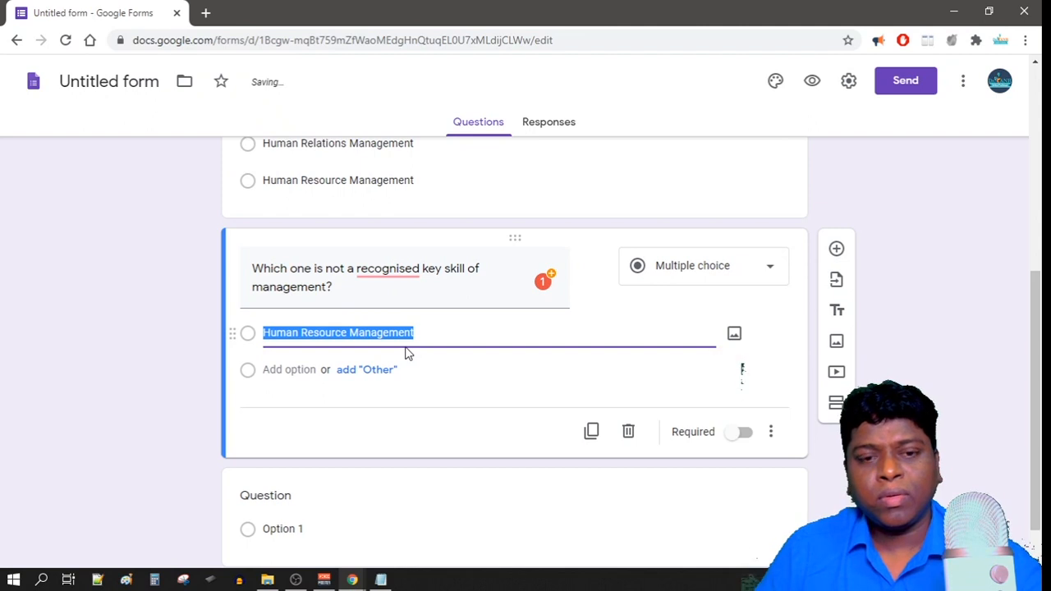
Paste Human, Writing, Technical and Conceptual skills over the remaining option.
key(ctrl+v)
scroll(548, 496, down, 1)
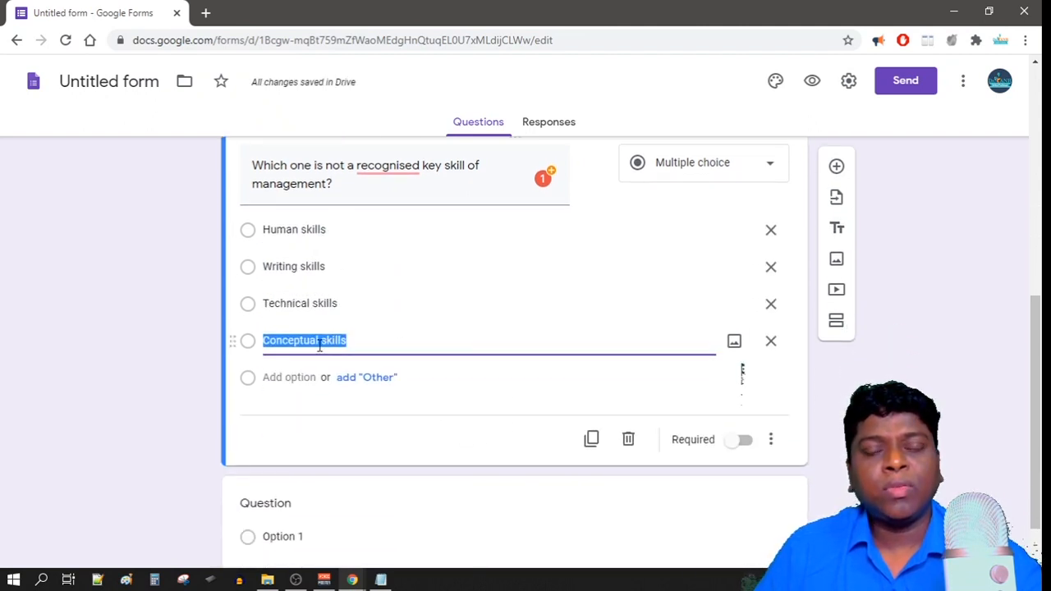
scroll(416, 435, up, 2)
click(380, 580)
click(353, 580)
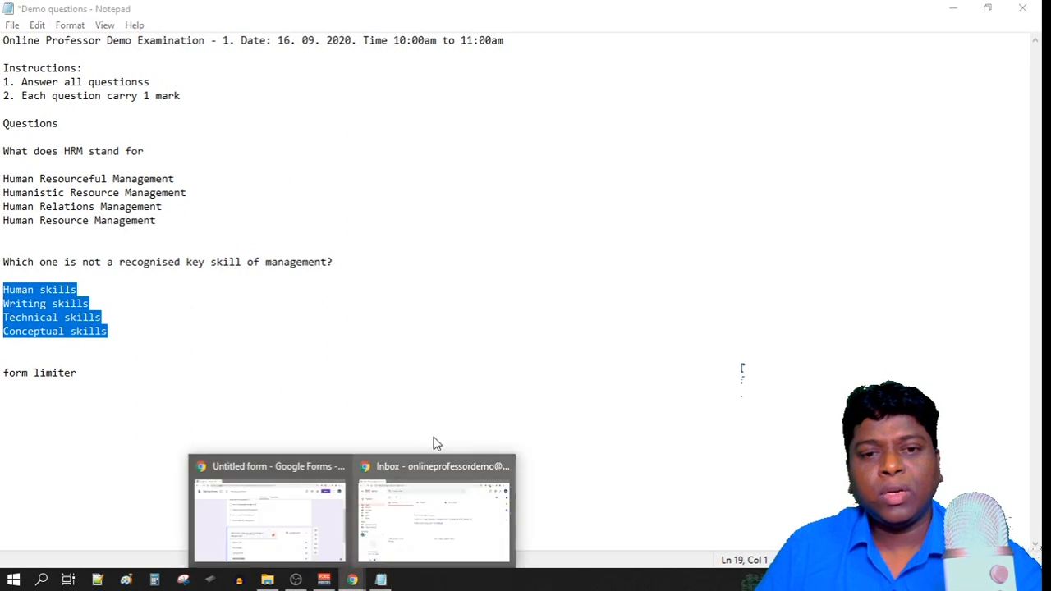
click(312, 514)
scroll(583, 394, down, 1)
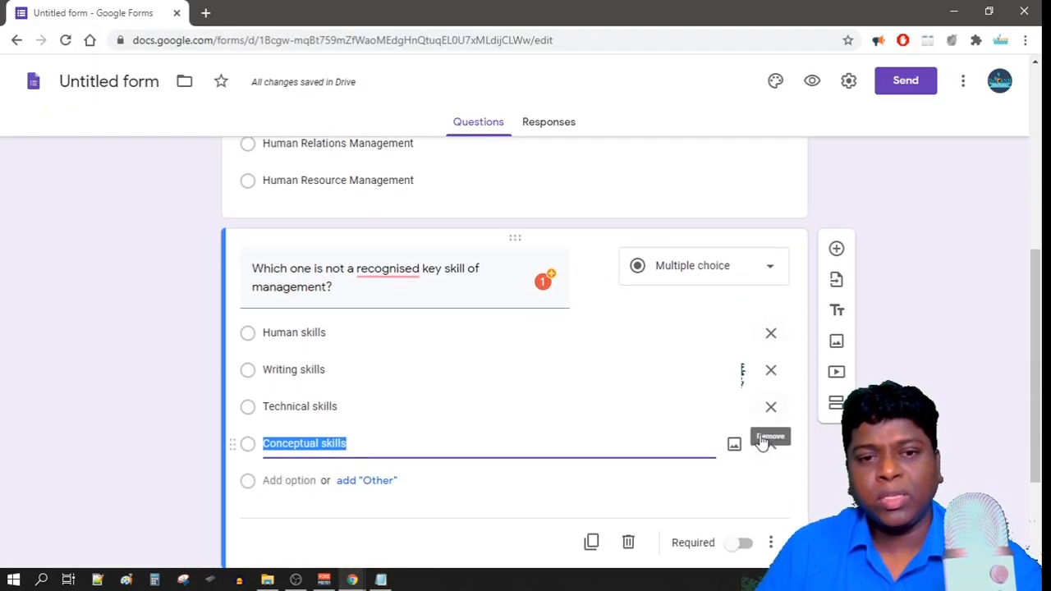
scroll(752, 441, down, 1)
scroll(711, 434, up, 2)
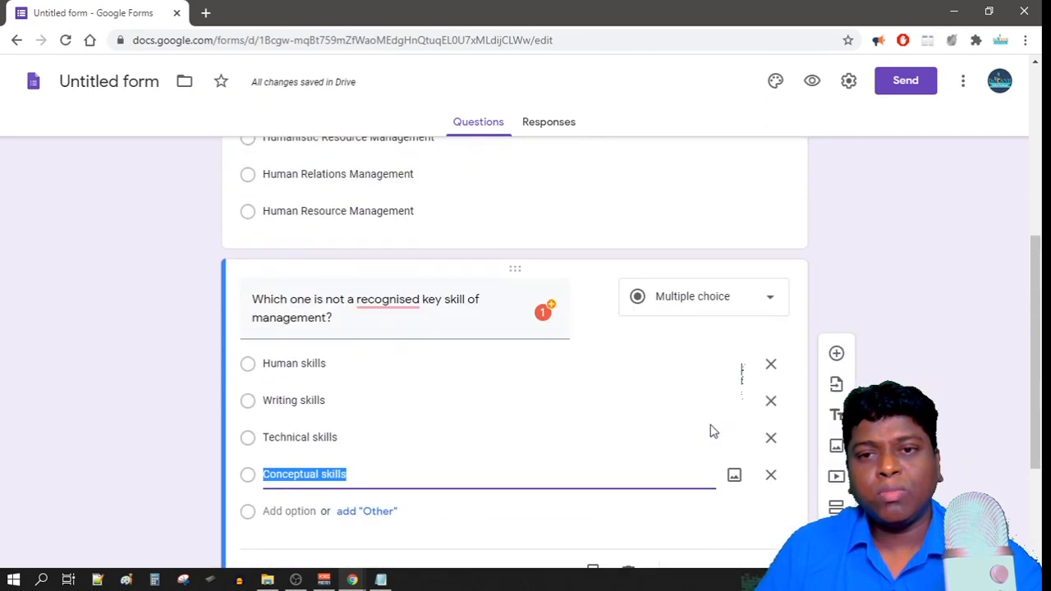
scroll(711, 424, down, 3)
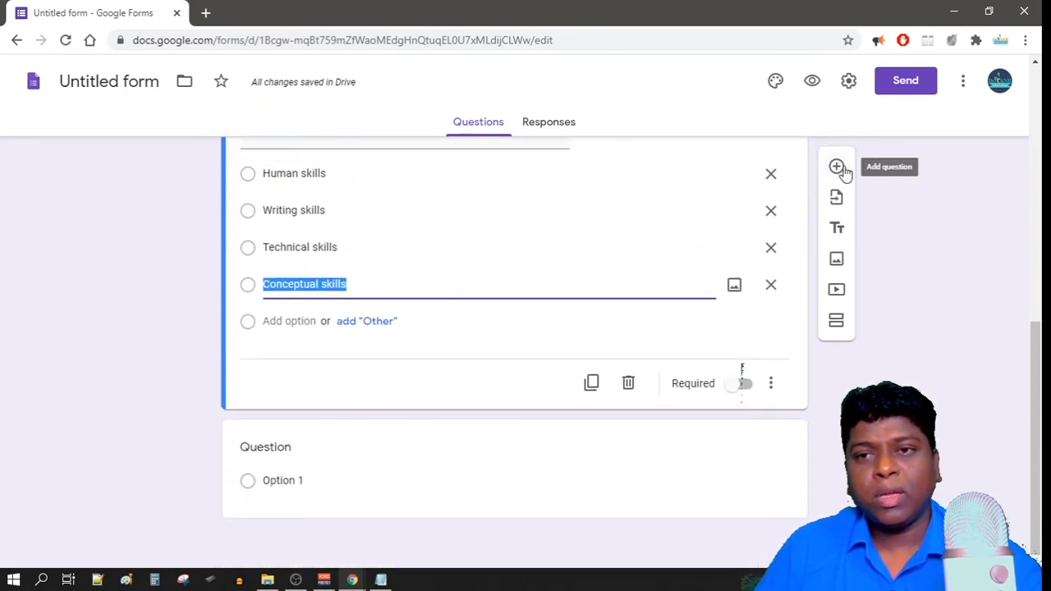
Add a new question and paste the four skills as its options.
click(836, 167)
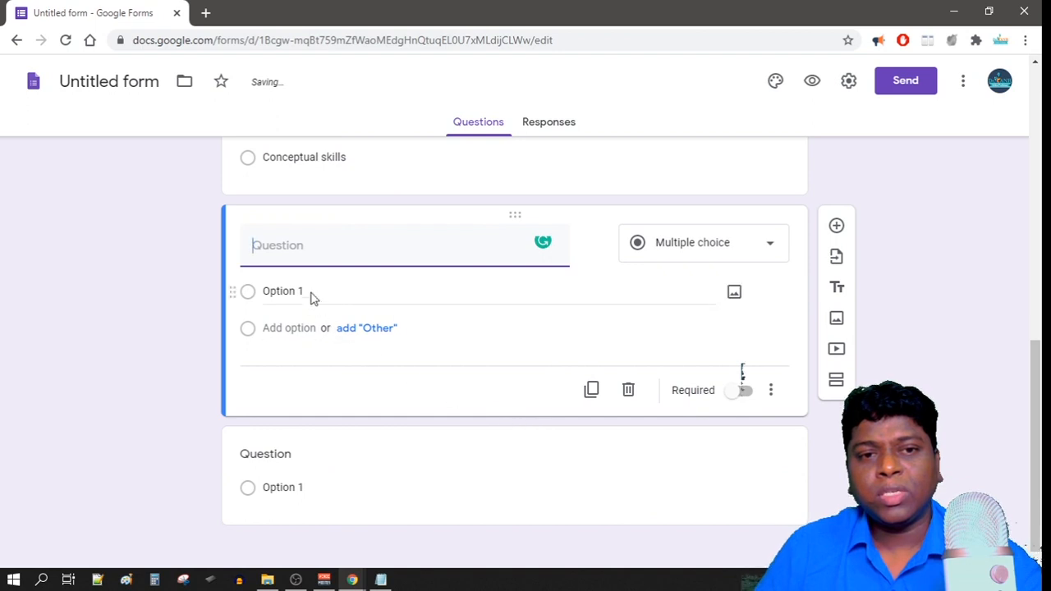
click(304, 292)
key(ctrl+v)
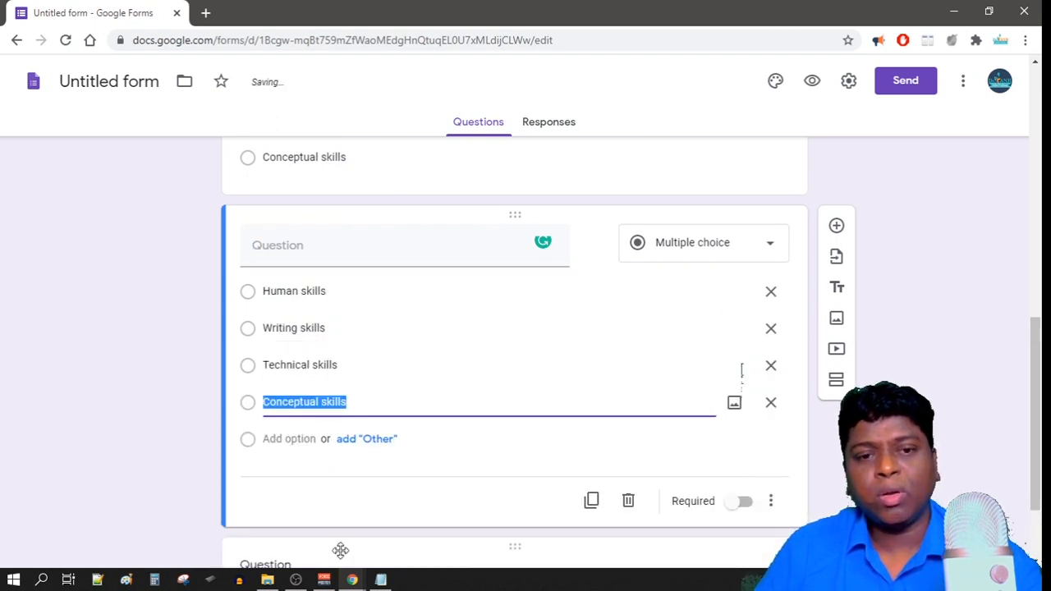
Paste the key-skill question as its title, keeping the Multiple choice type.
click(376, 580)
drag(356, 263, 267, 254)
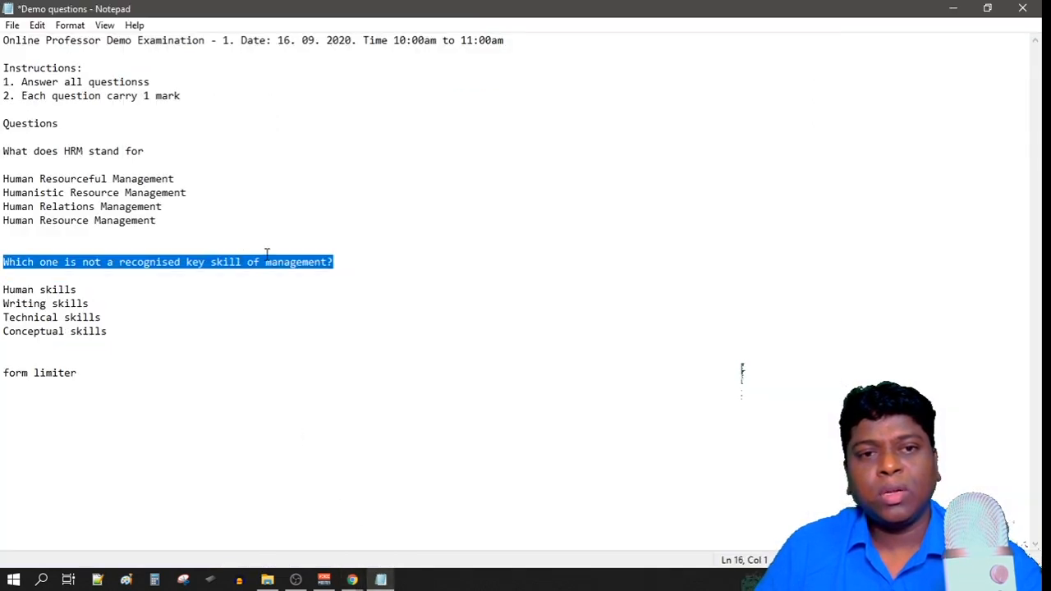
drag(54, 254, 2, 261)
key(ctrl+c)
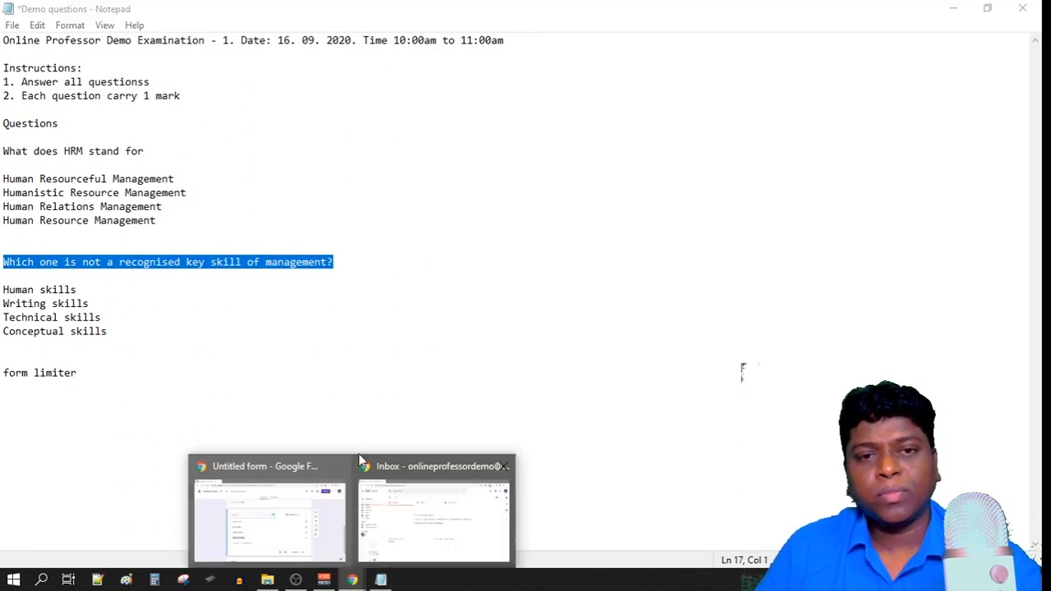
click(317, 521)
click(305, 249)
key(ctrl+v)
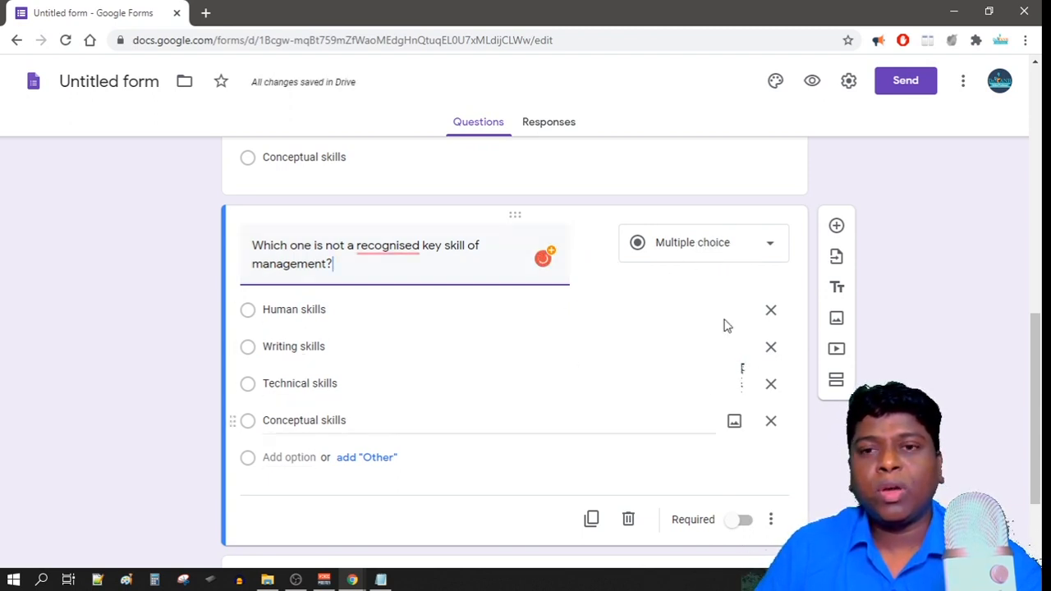
click(718, 256)
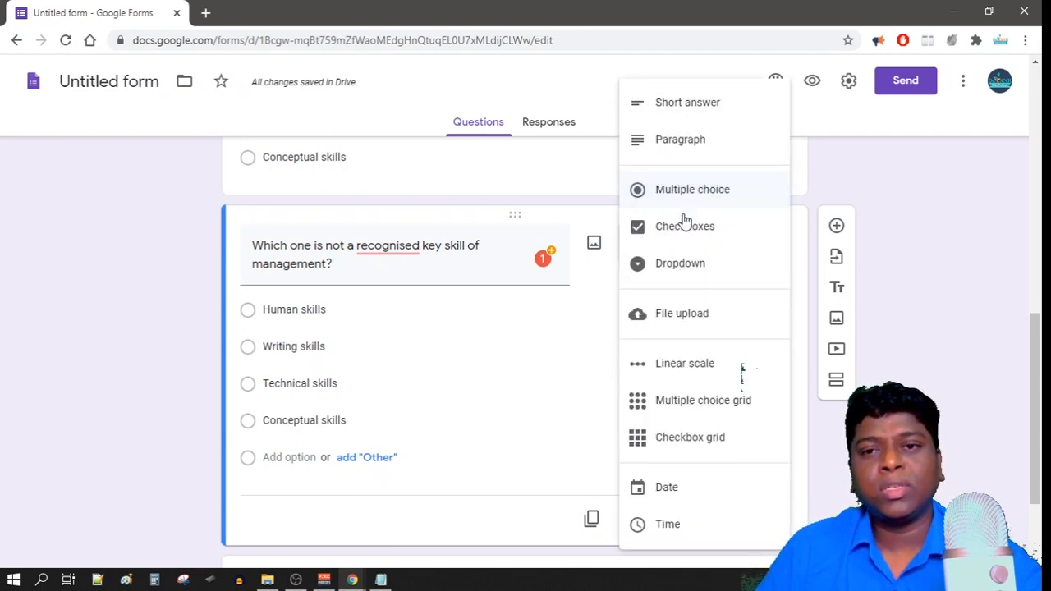
click(849, 183)
scroll(698, 329, up, 1)
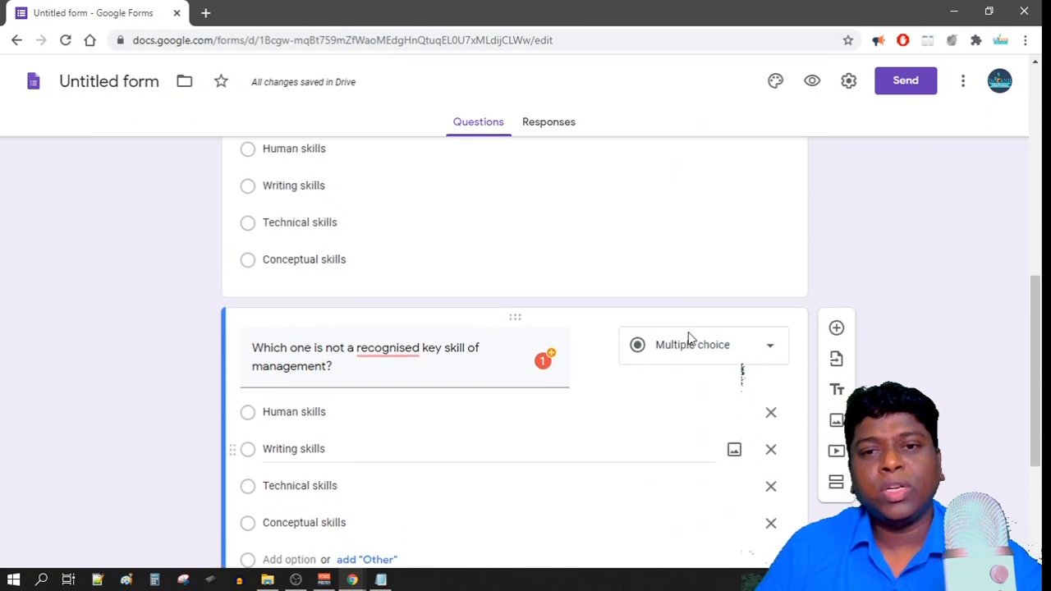
scroll(671, 352, up, 1)
scroll(669, 345, down, 2)
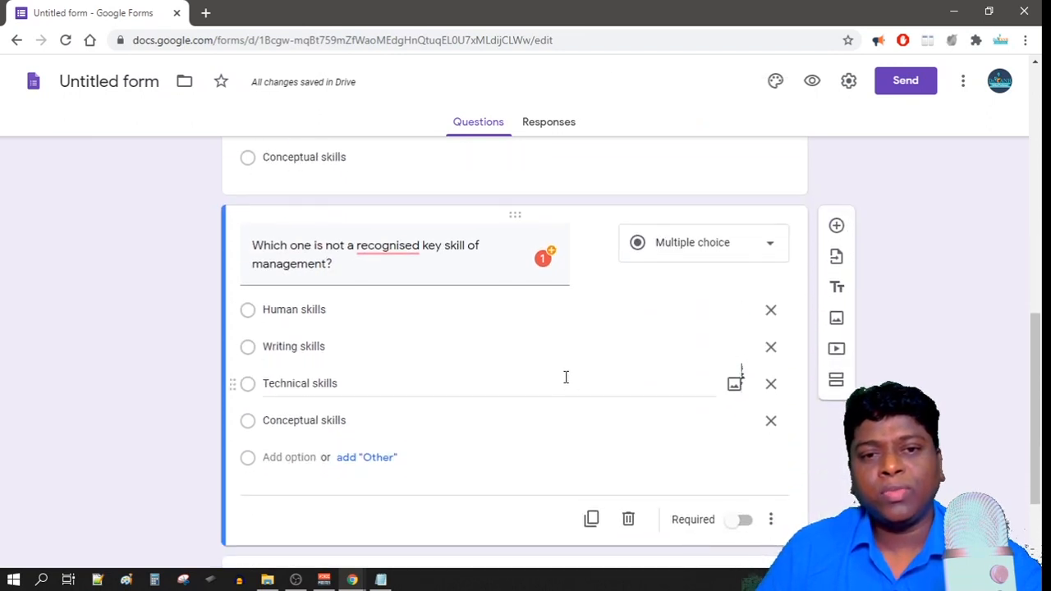
scroll(563, 379, down, 2)
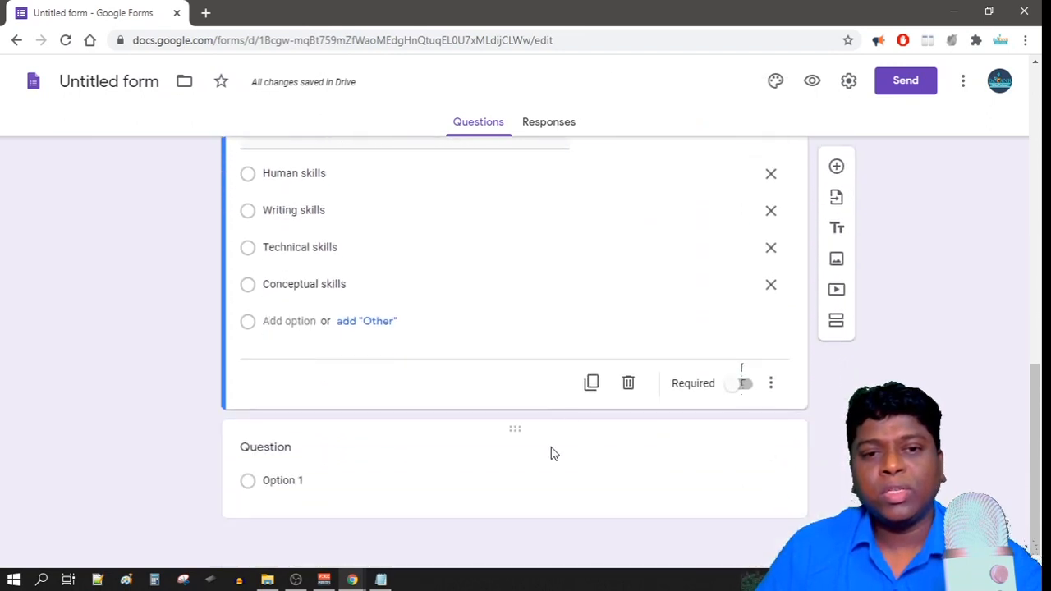
Add a Short answer question reading 'What is the color of full moon'.
click(835, 168)
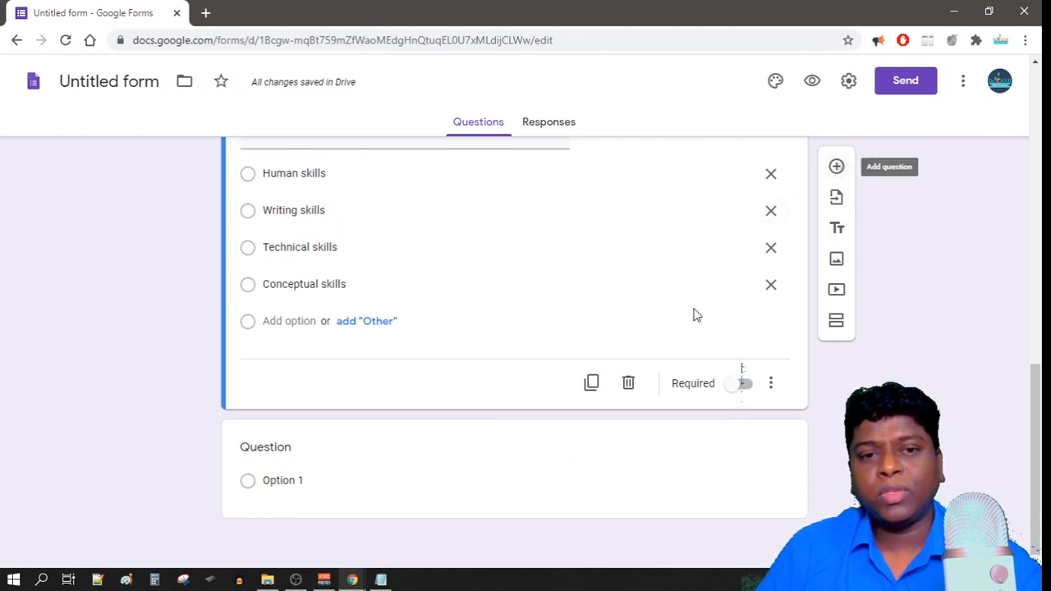
click(695, 345)
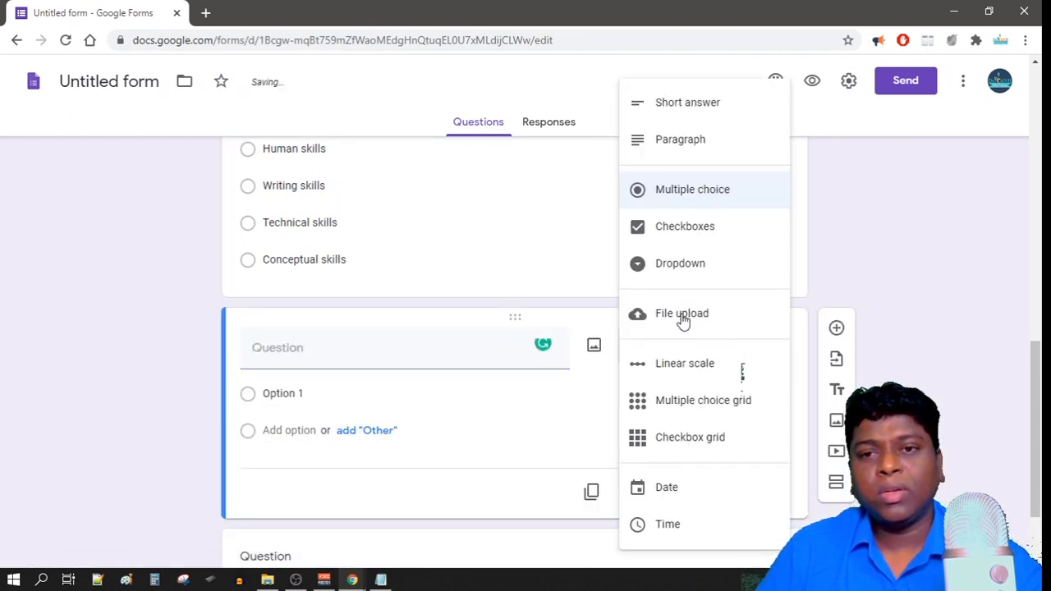
click(676, 110)
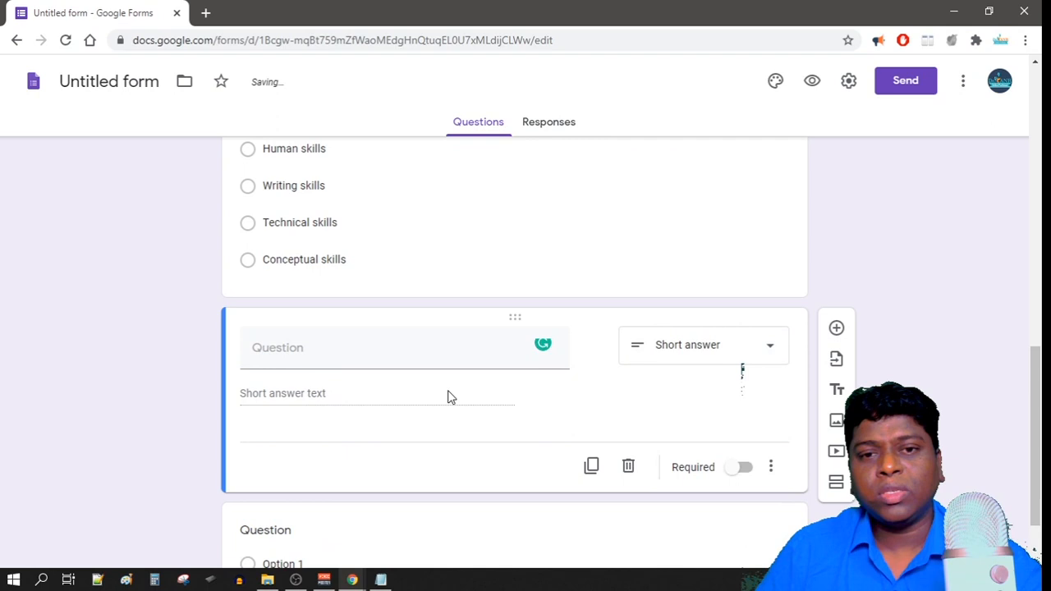
click(383, 355)
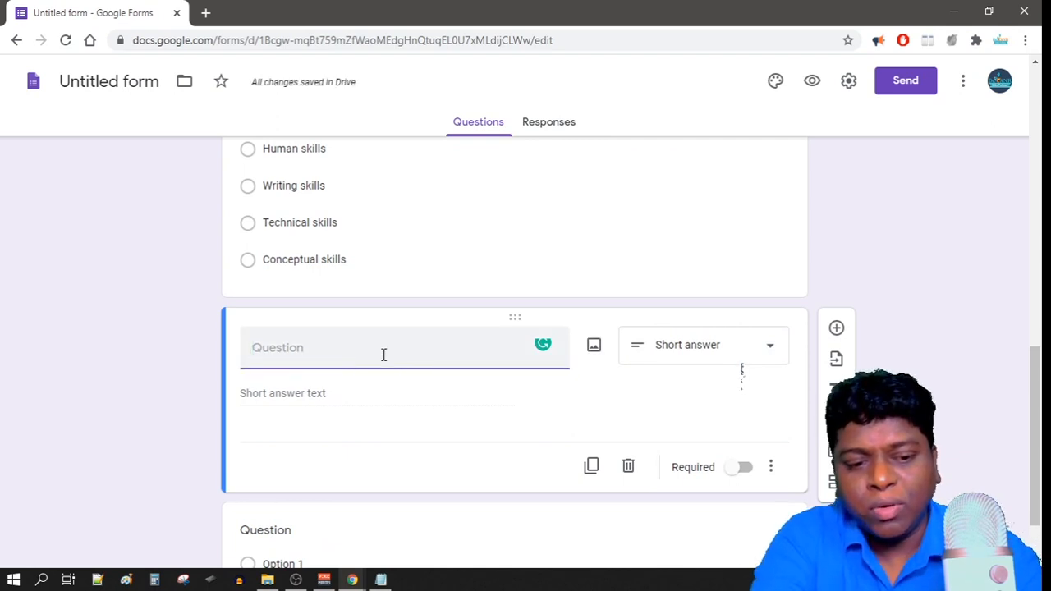
text(What)
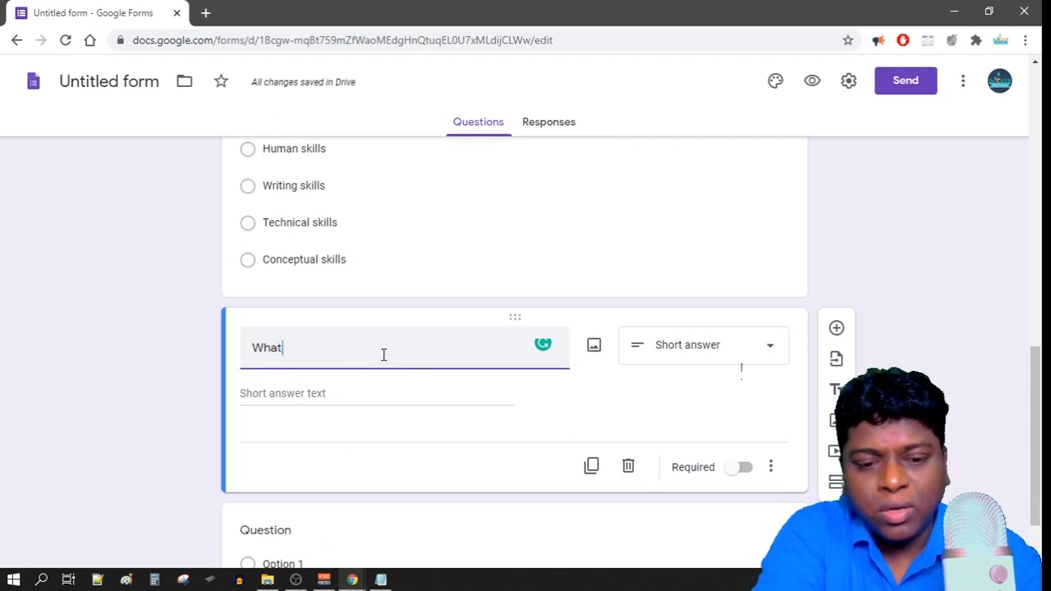
text( is the color of full moon)
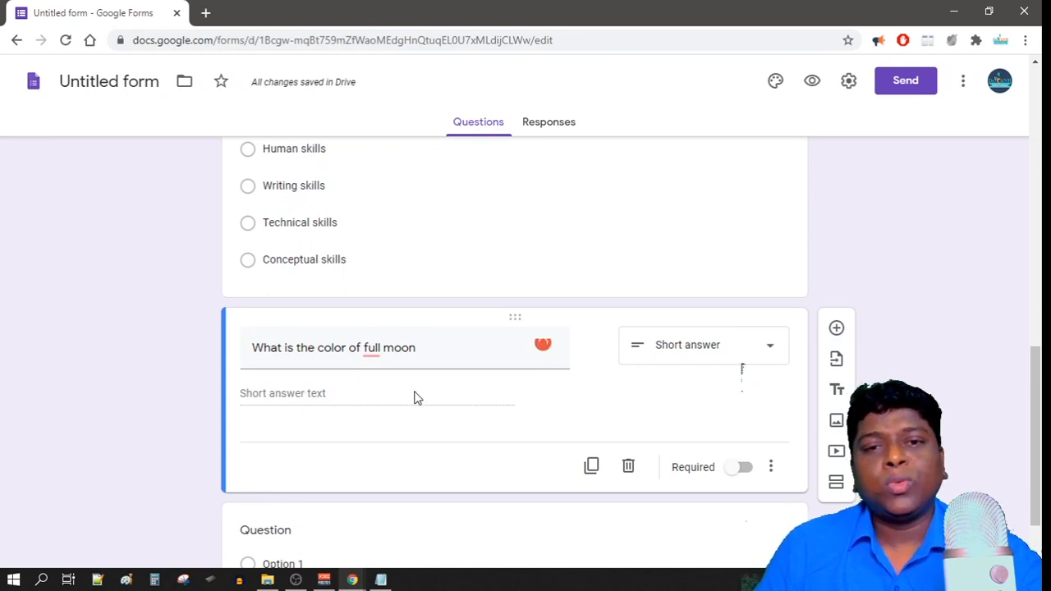
mouse_move(369, 352)
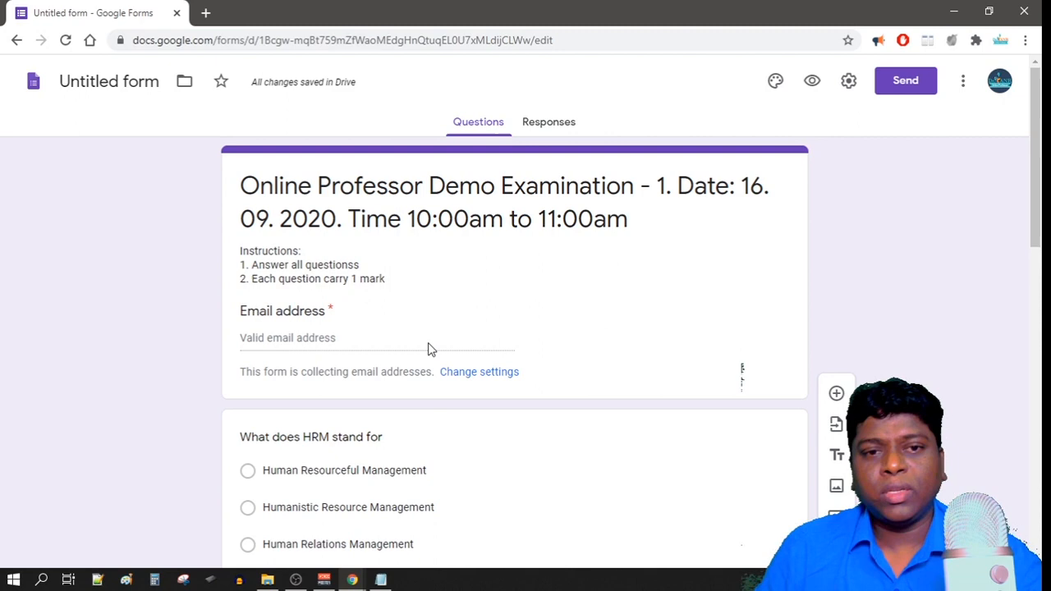
scroll(427, 362, down, 7)
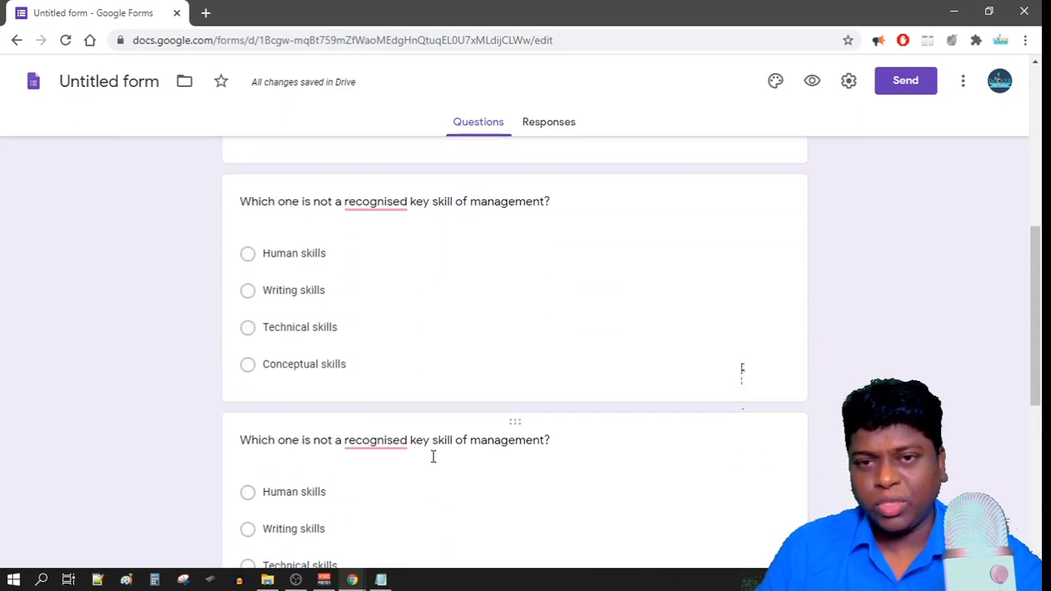
In Preferences, turn on Make questions required by default and save.
scroll(432, 455, up, 10)
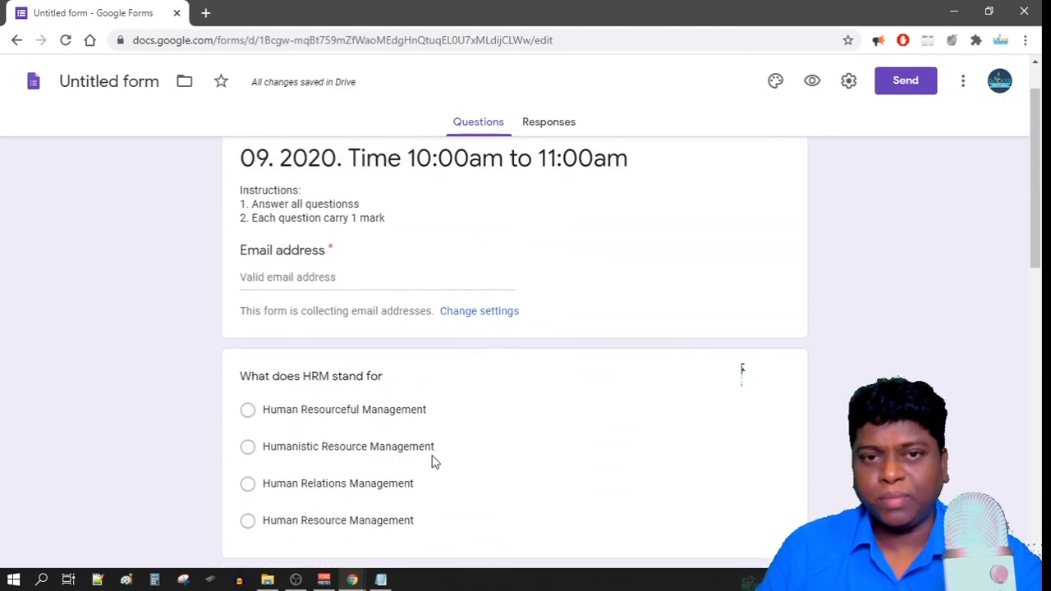
scroll(450, 394, down, 3)
scroll(453, 398, up, 3)
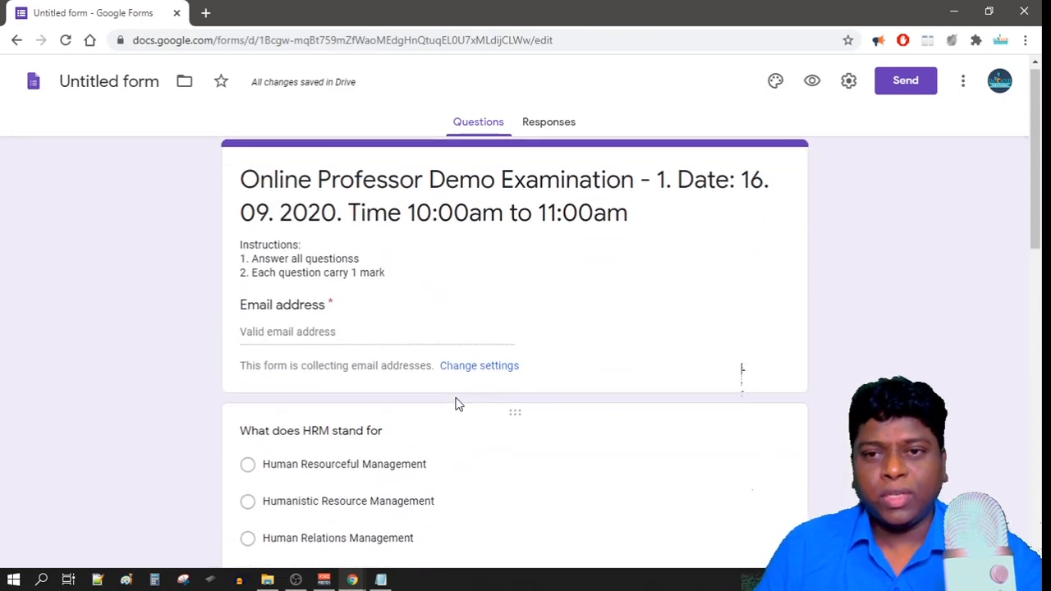
scroll(402, 361, down, 3)
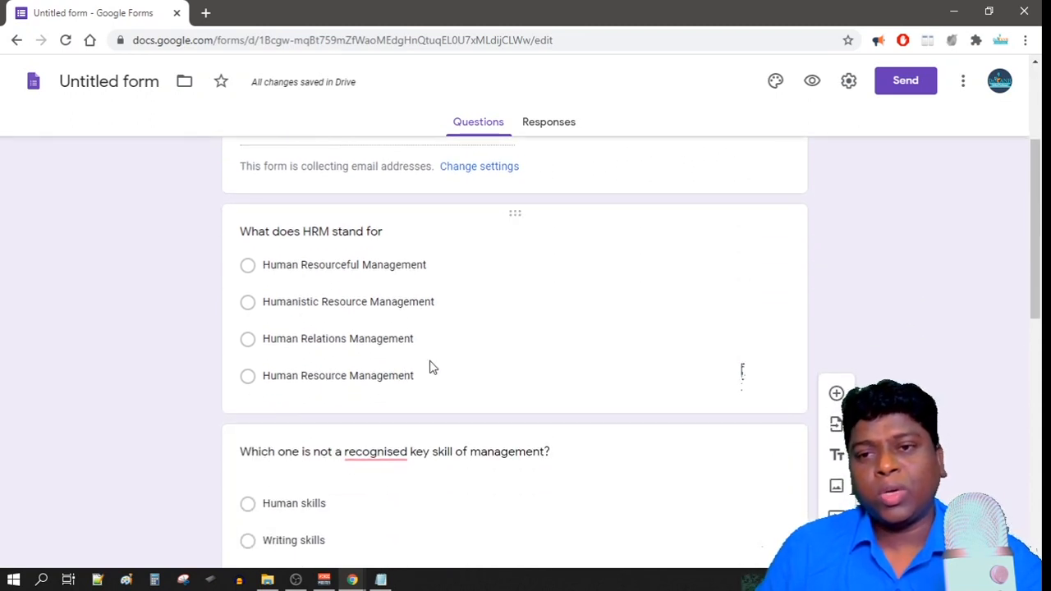
scroll(439, 365, up, 3)
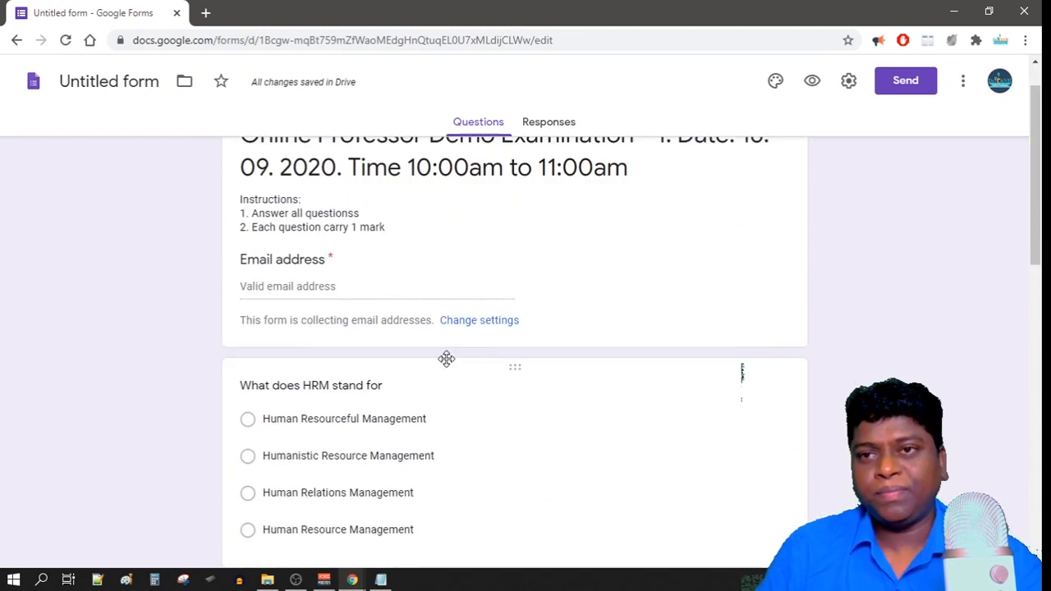
click(965, 84)
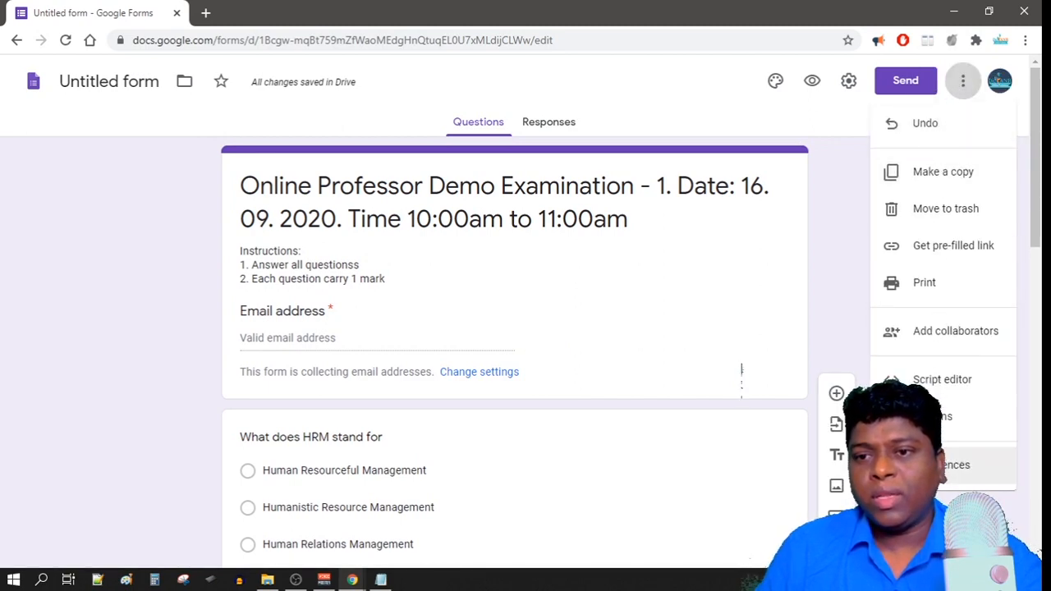
click(945, 465)
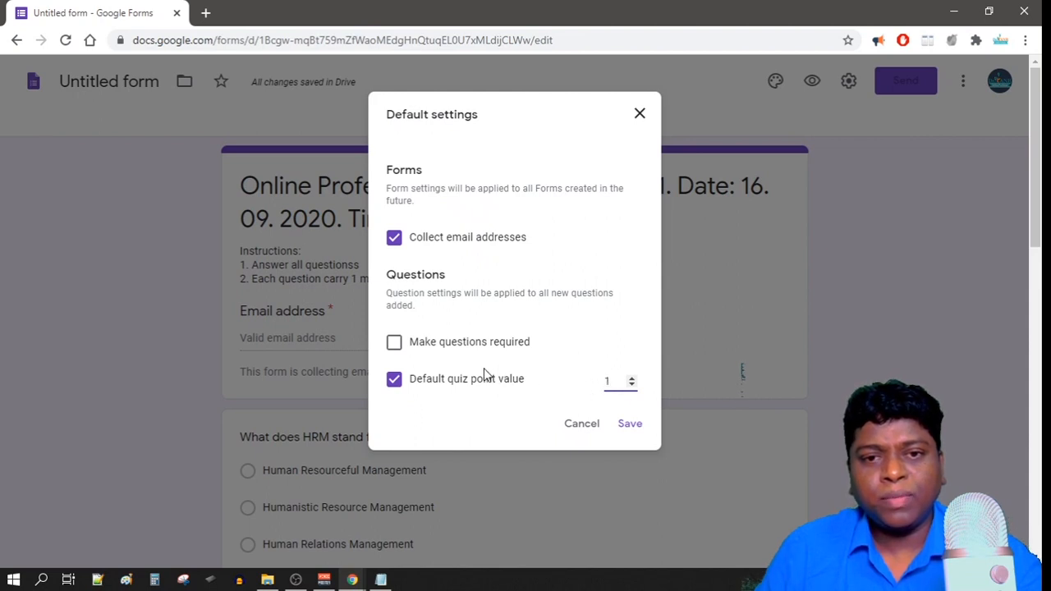
click(394, 345)
click(626, 425)
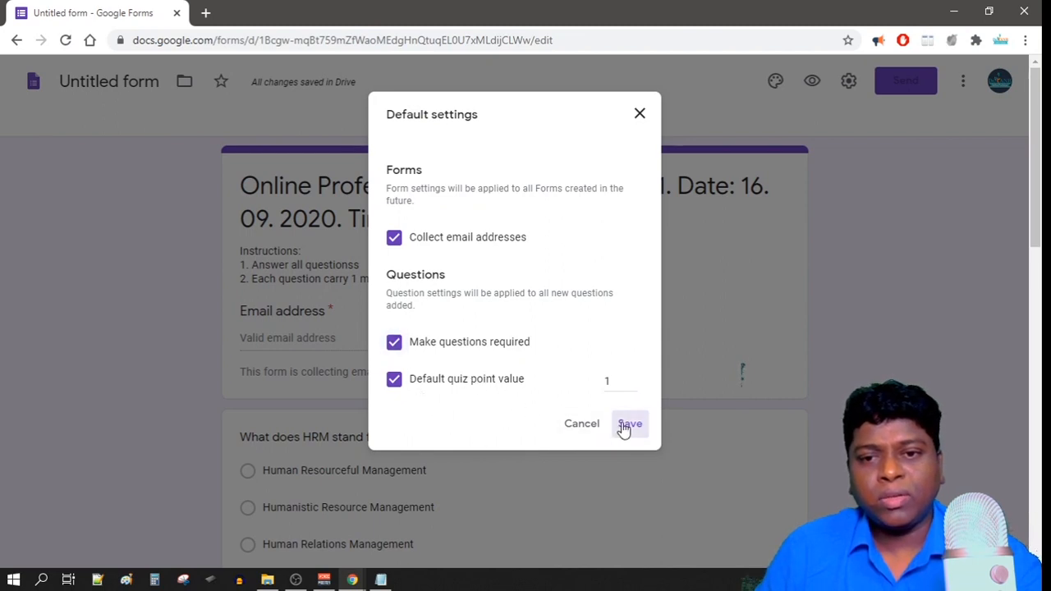
scroll(625, 416, down, 3)
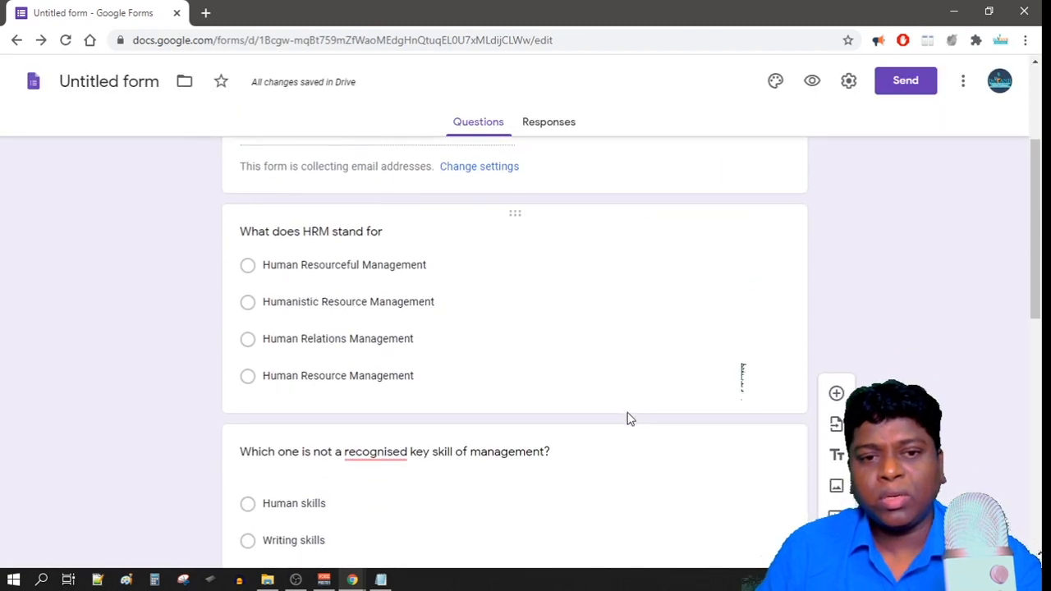
In the form's General settings, limit each respondent to 1 response.
scroll(626, 419, up, 3)
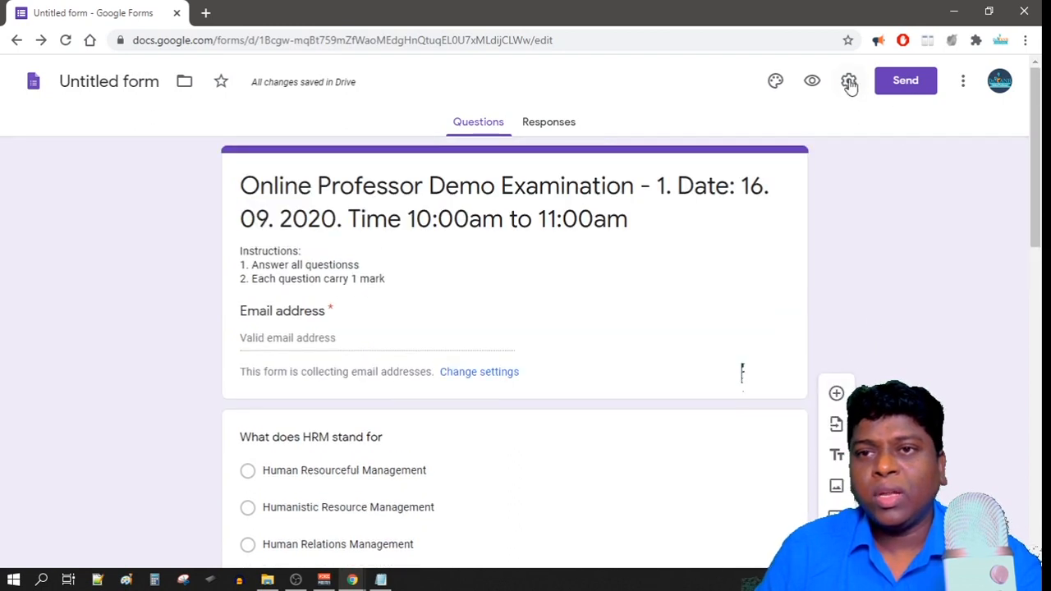
click(848, 82)
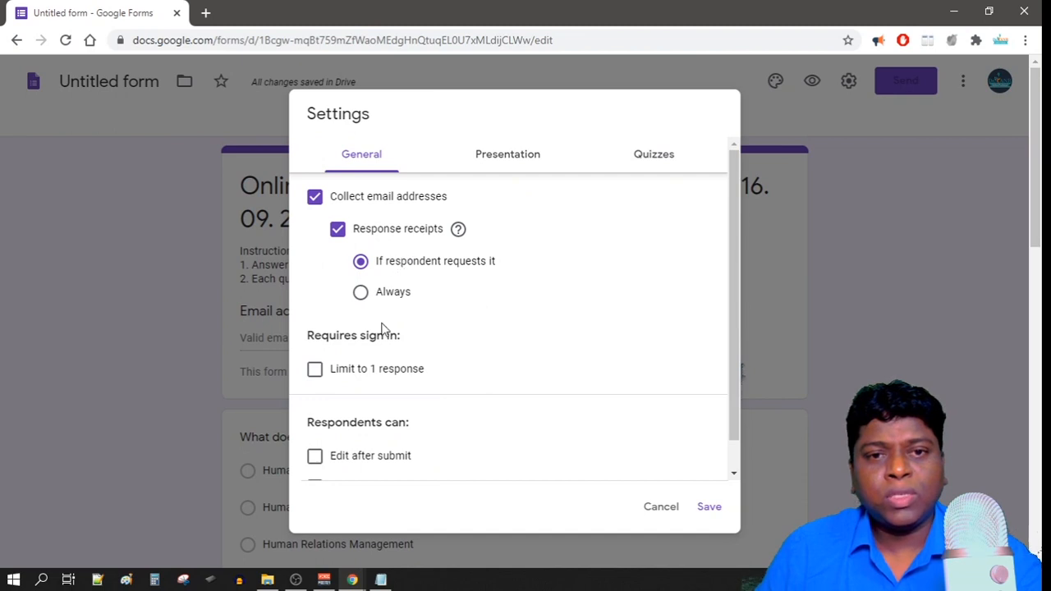
scroll(382, 327, down, 1)
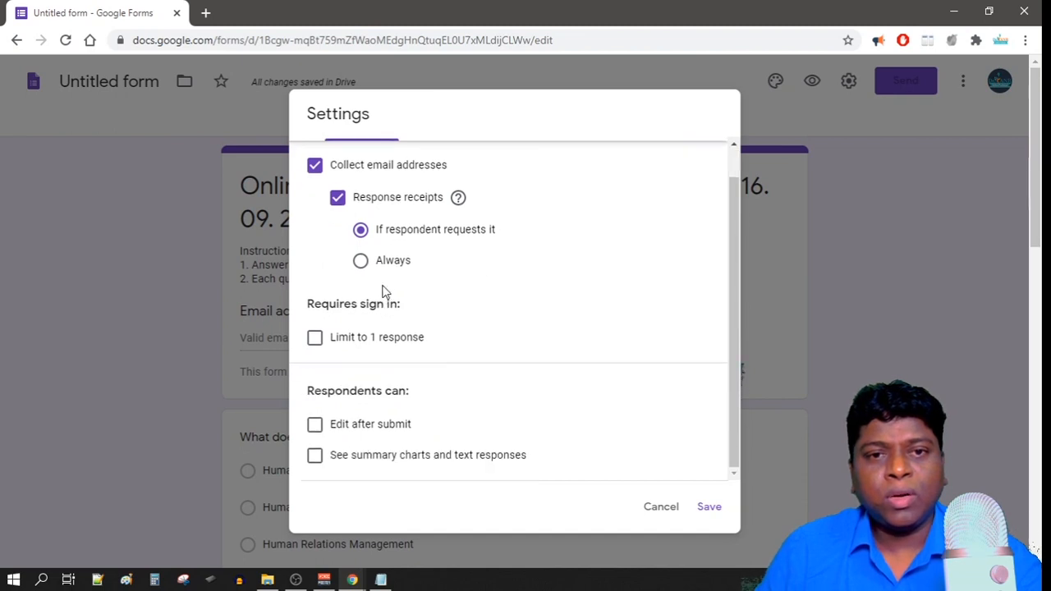
click(315, 339)
scroll(448, 336, down, 1)
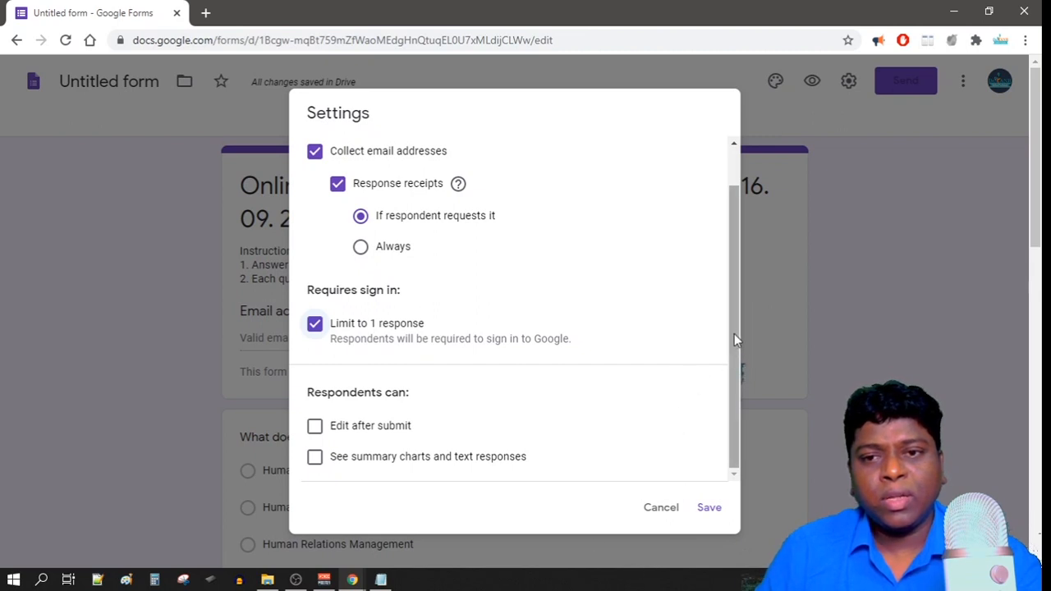
drag(734, 333, 734, 257)
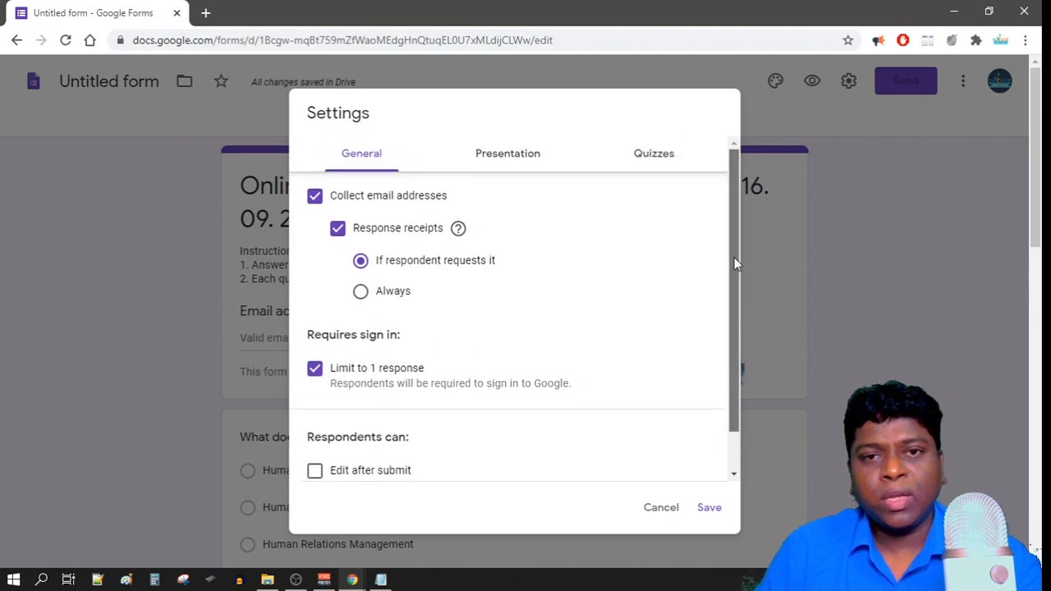
Turn on Shuffle question order in the Presentation settings, then view the Quizzes options.
click(509, 160)
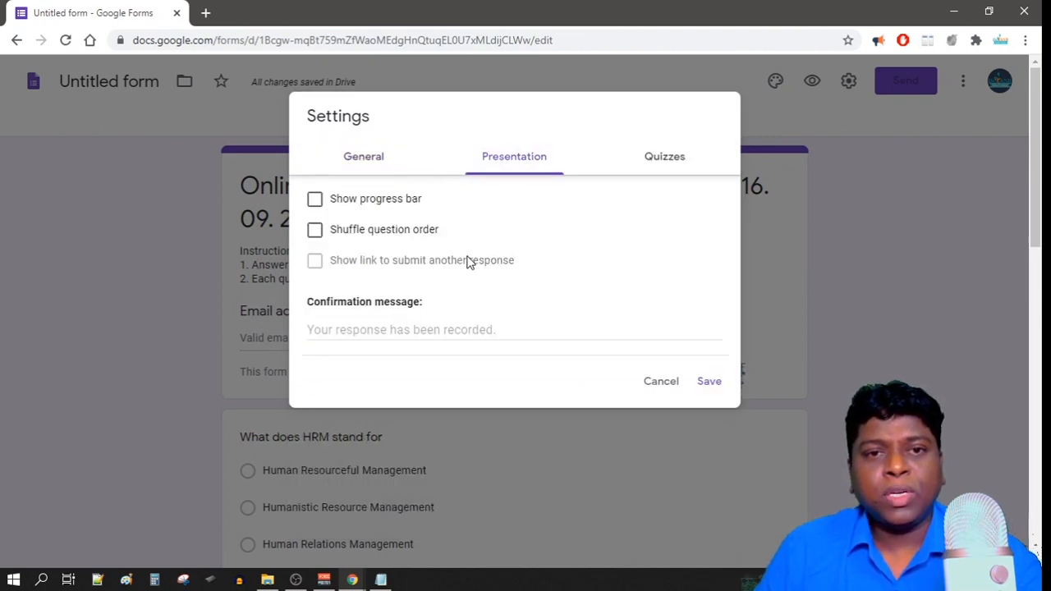
click(315, 234)
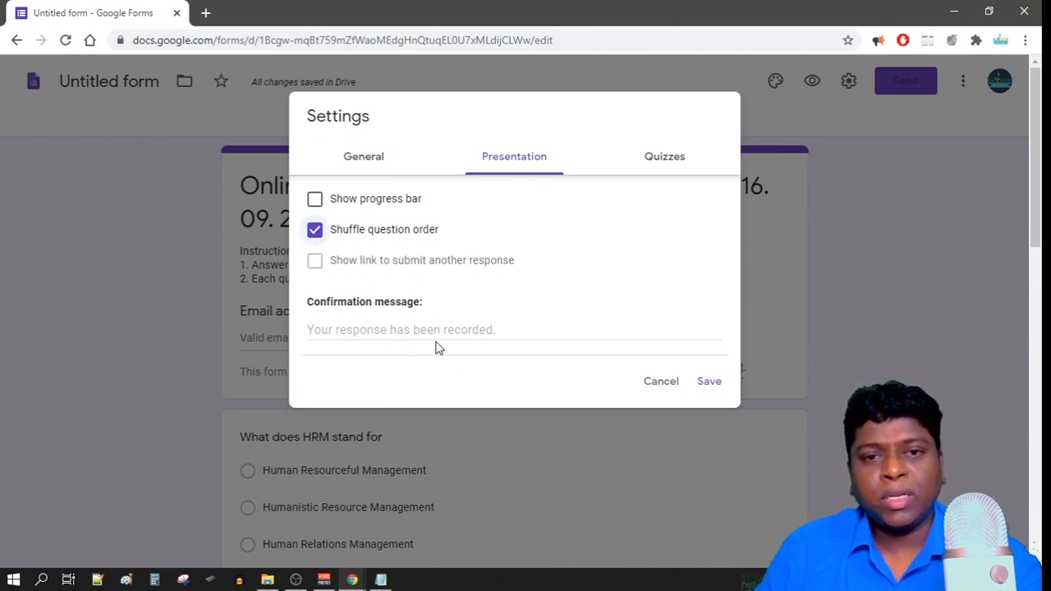
click(374, 330)
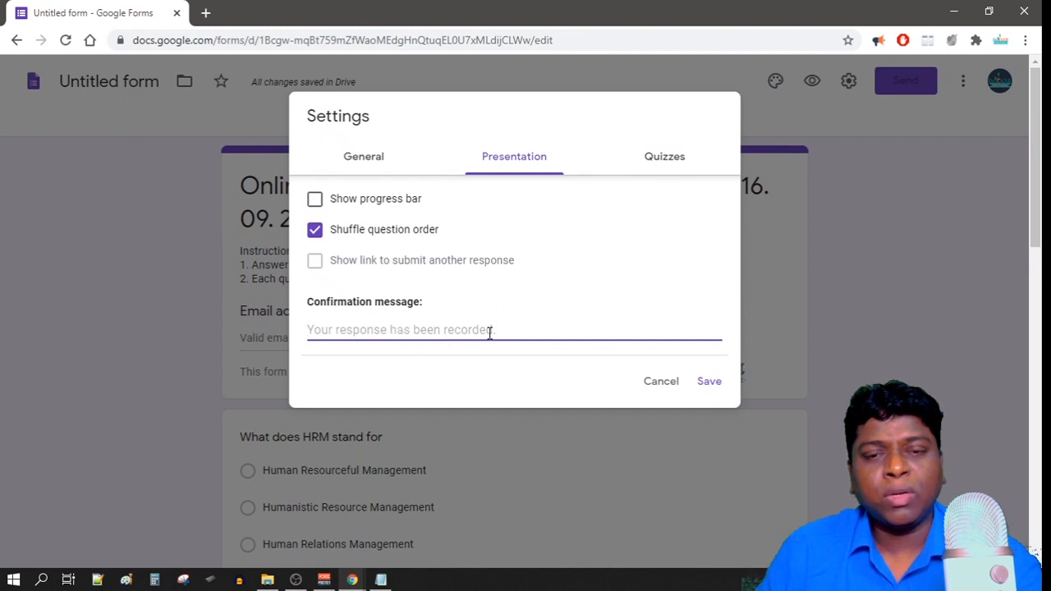
click(664, 157)
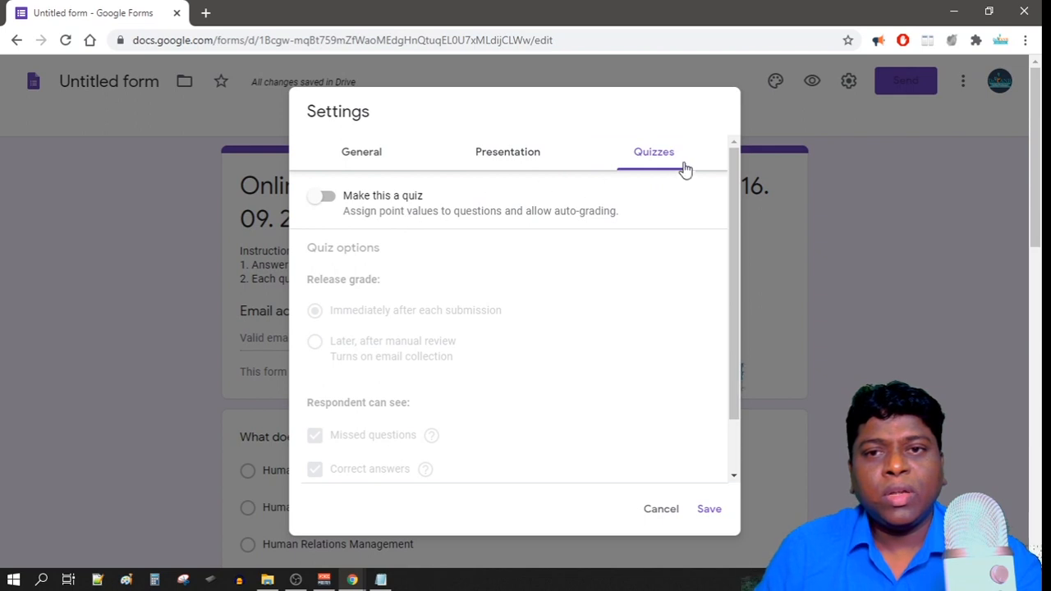
Make the form a quiz with grades released after manual review and correct answers hidden, and save.
click(329, 197)
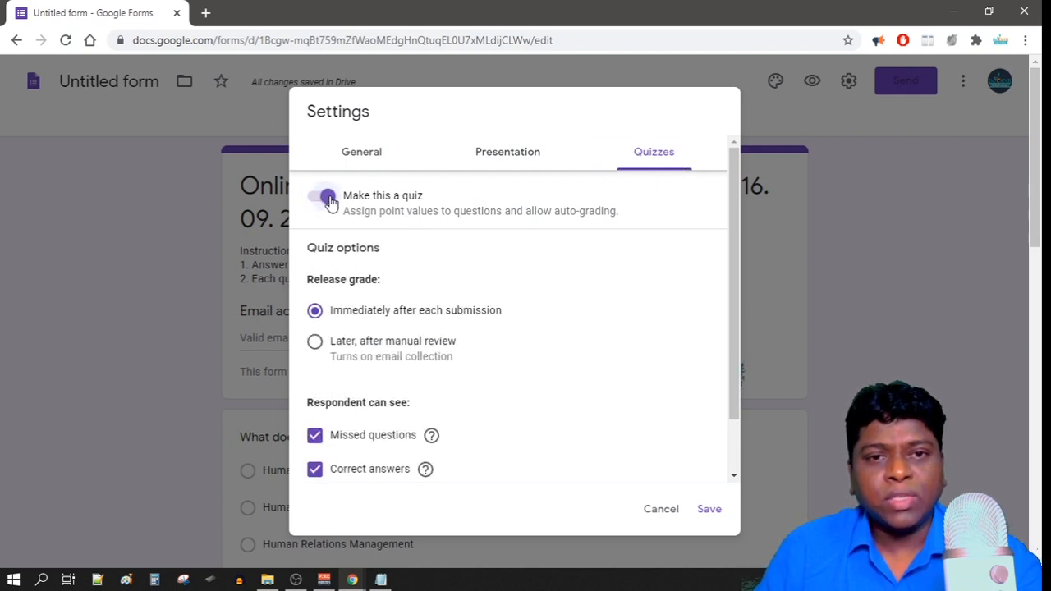
click(315, 344)
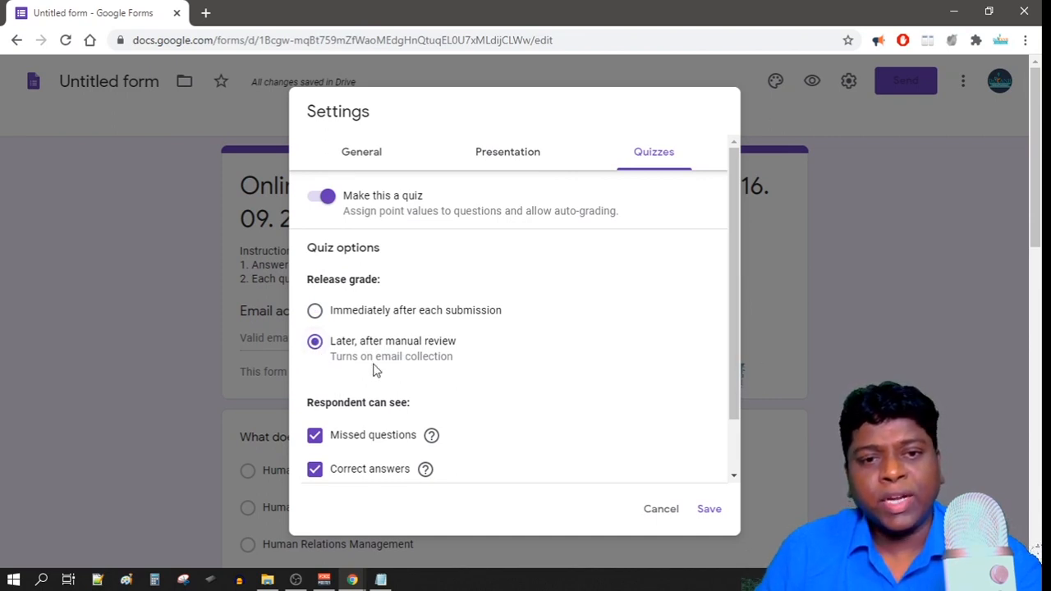
scroll(419, 429, down, 2)
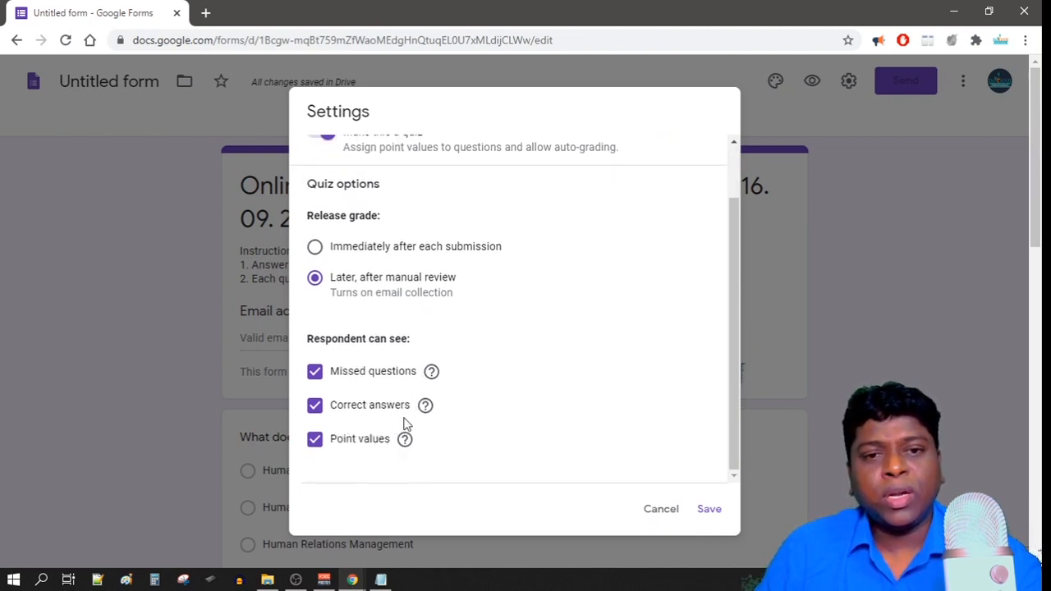
click(315, 407)
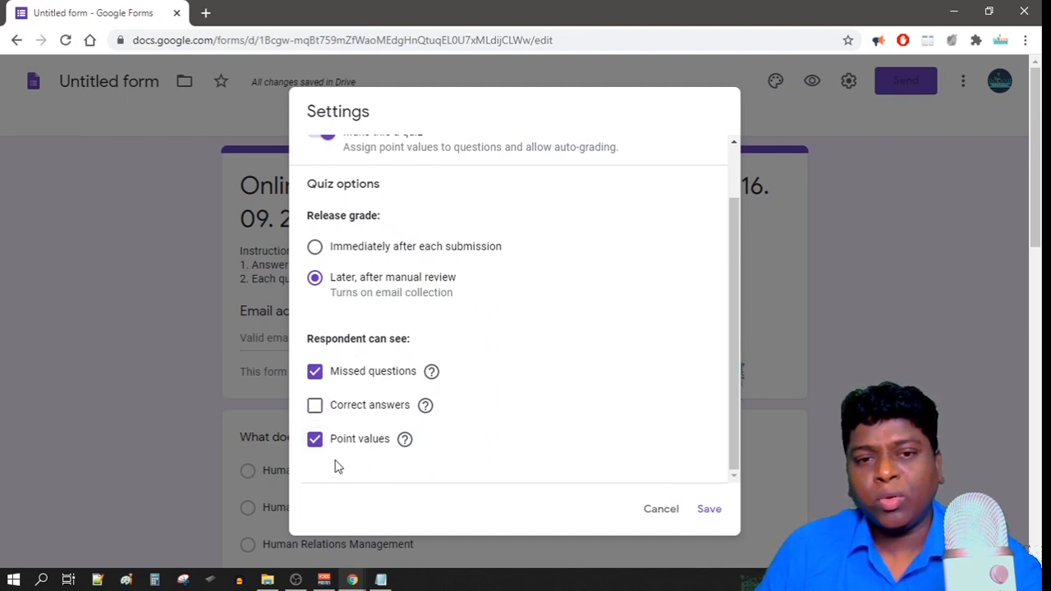
click(708, 513)
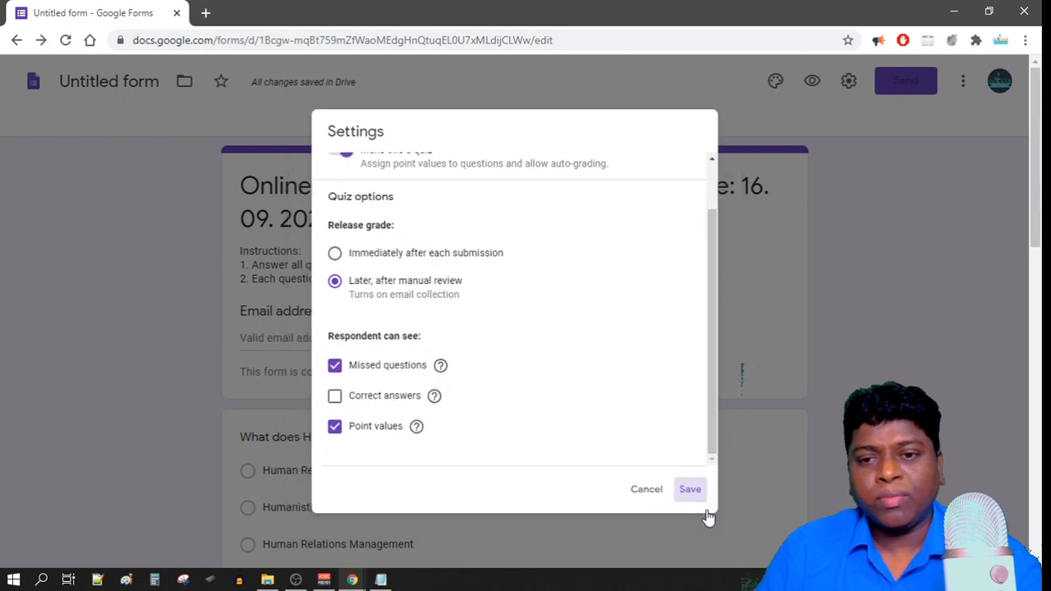
scroll(582, 404, down, 4)
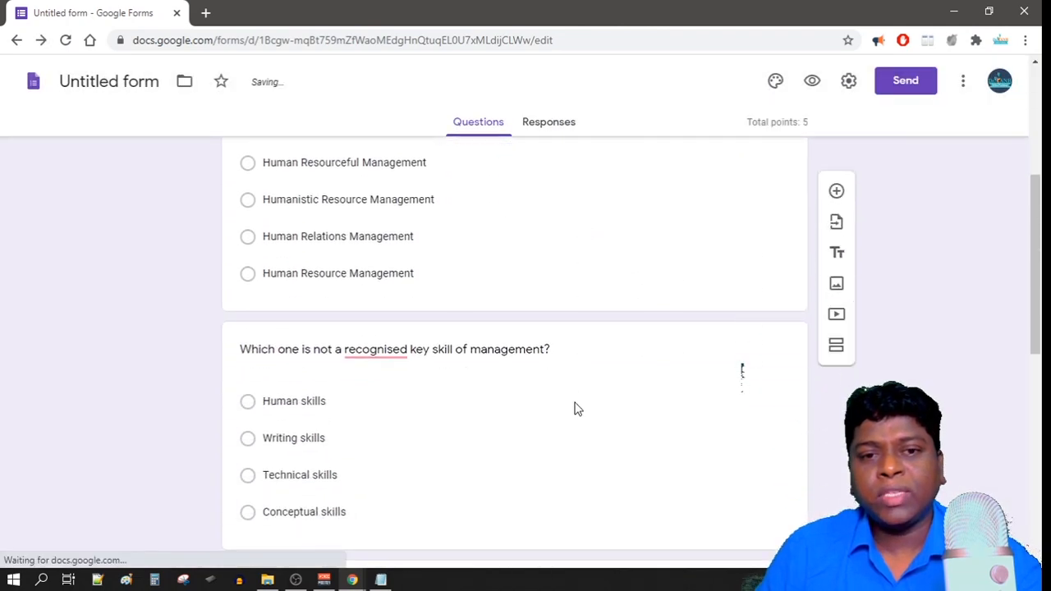
scroll(572, 402, down, 2)
scroll(566, 417, up, 6)
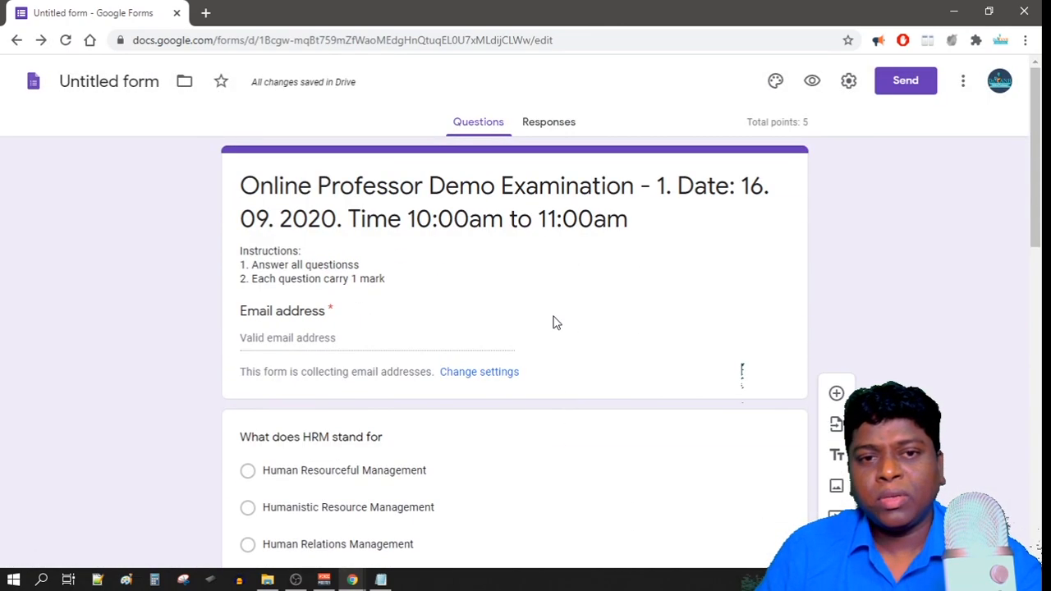
scroll(570, 414, down, 10)
Insert the colourful pencils photo from the theme image gallery as the form's header.
scroll(568, 413, up, 10)
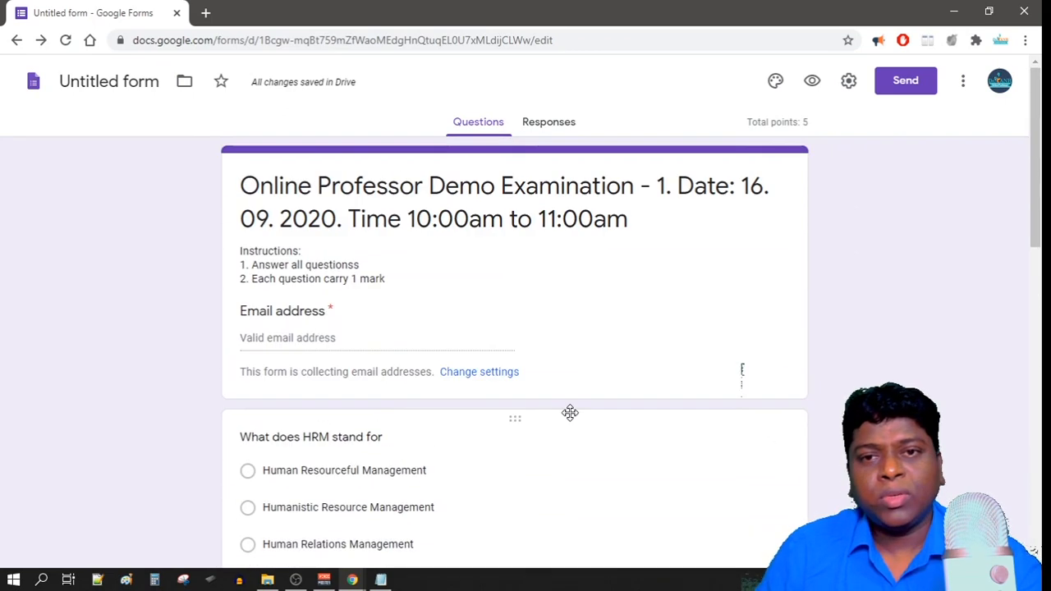
scroll(570, 413, down, 8)
scroll(653, 460, up, 1)
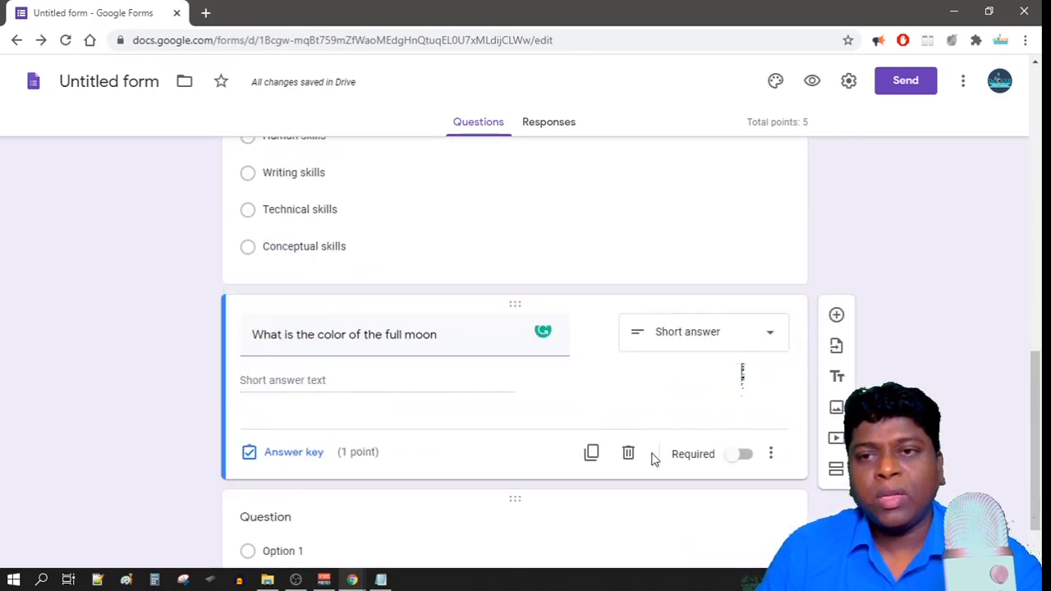
scroll(653, 458, up, 8)
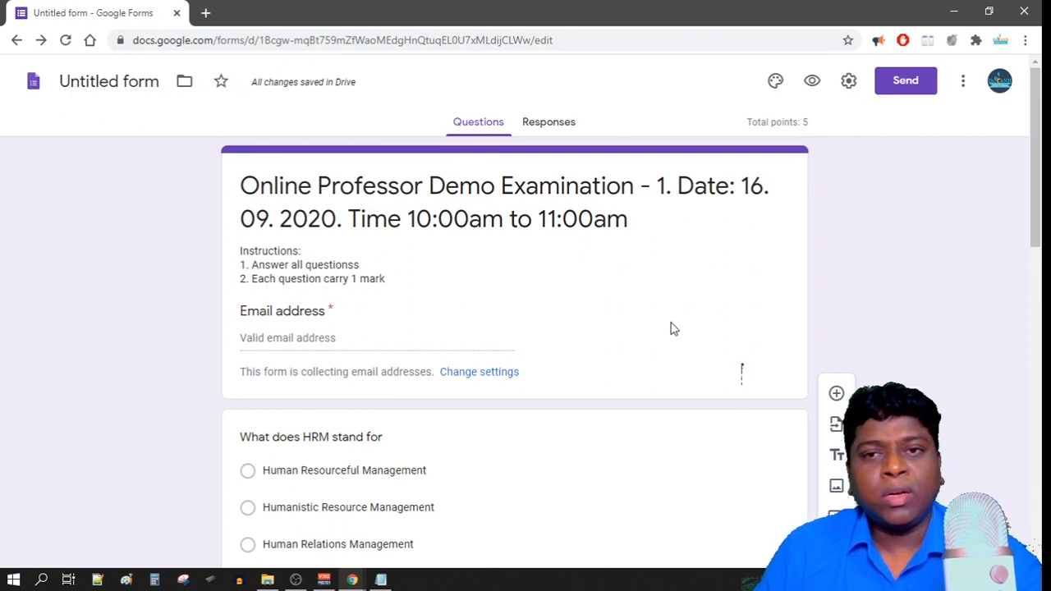
click(775, 82)
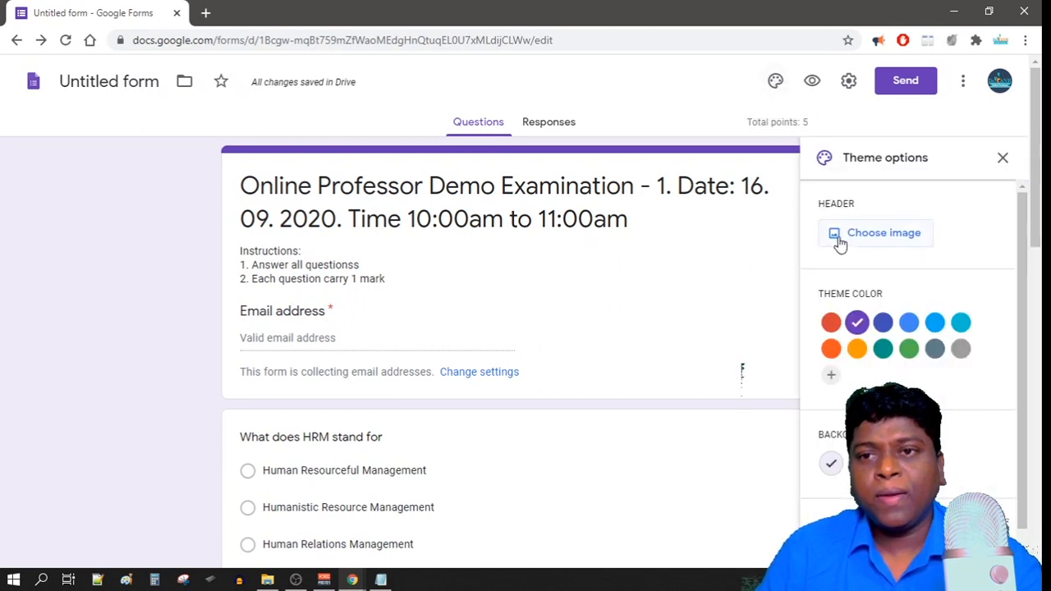
click(866, 237)
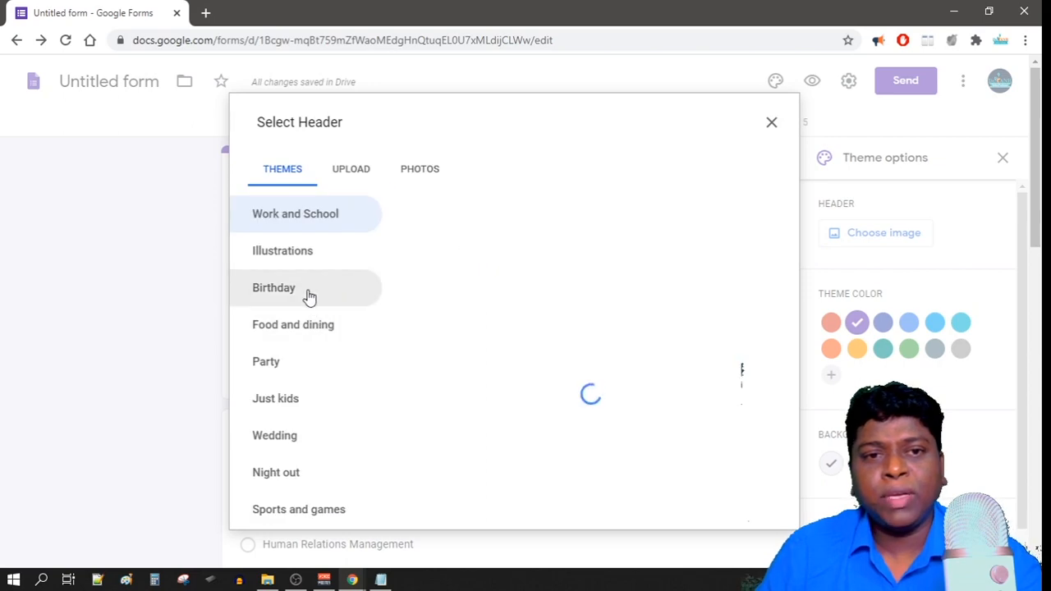
scroll(540, 340, down, 10)
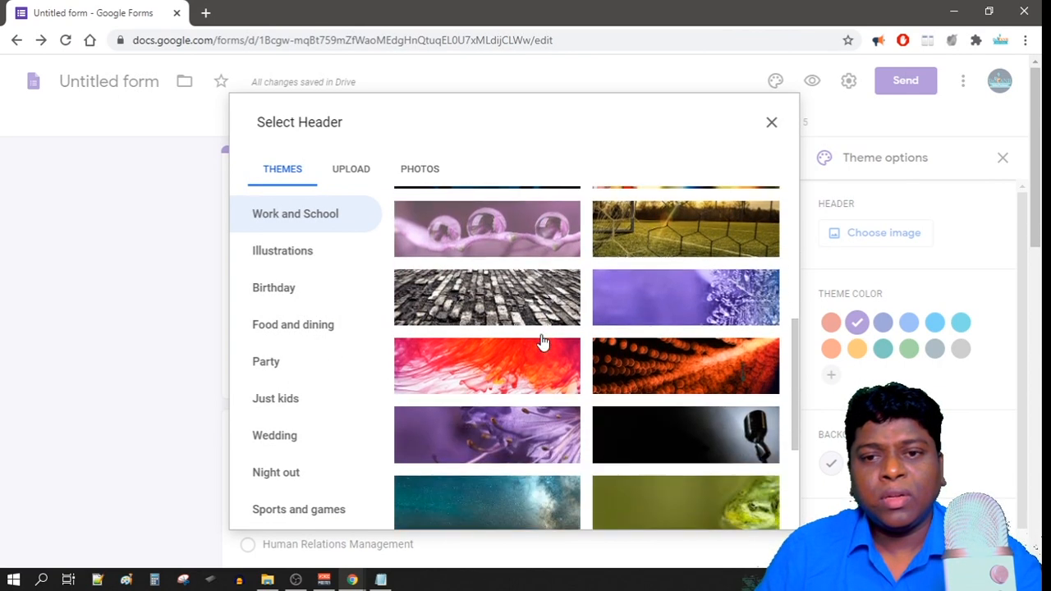
scroll(538, 362, down, 3)
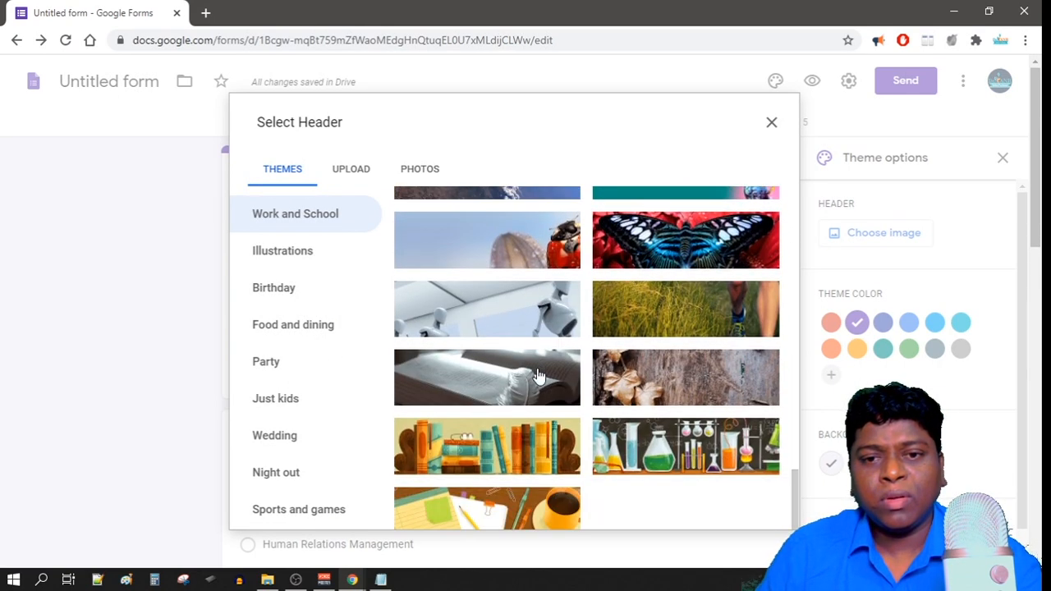
scroll(488, 457, up, 10)
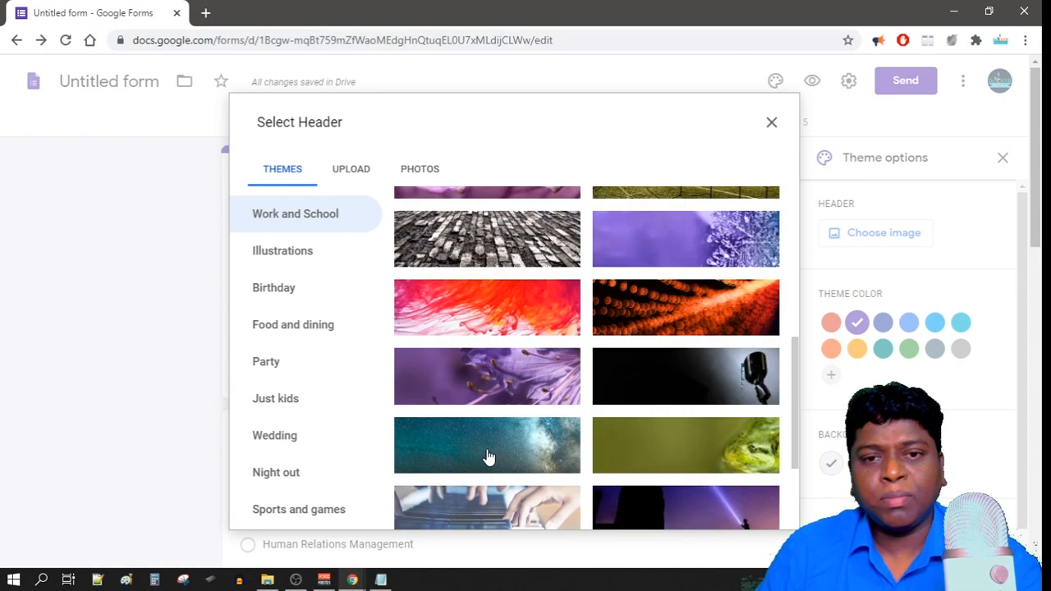
scroll(488, 457, up, 3)
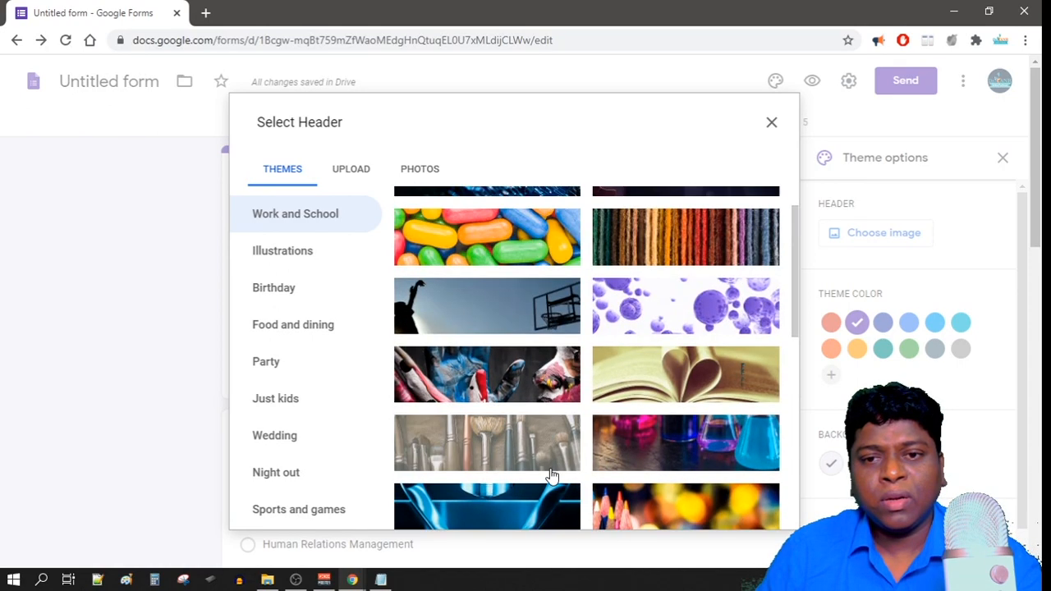
click(651, 510)
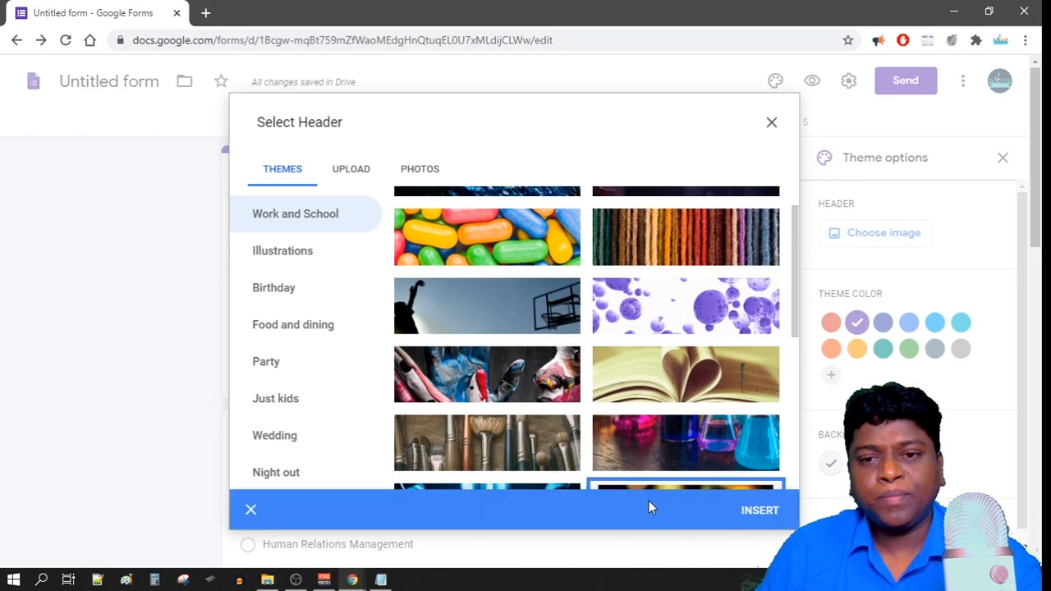
click(755, 509)
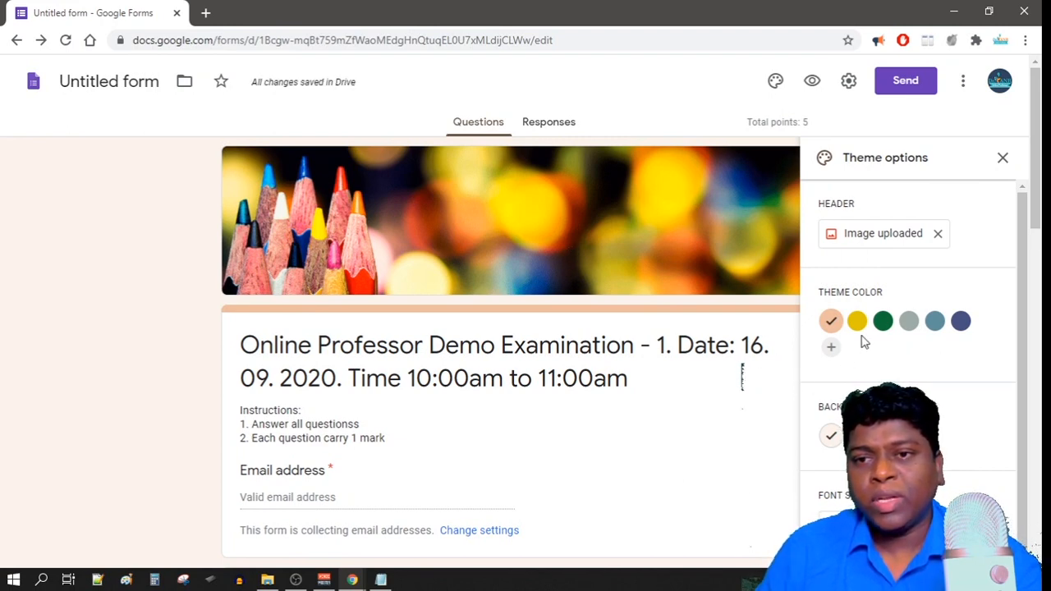
Apply a custom red theme colour, keep the Basic font style, and close the theme panel.
click(831, 347)
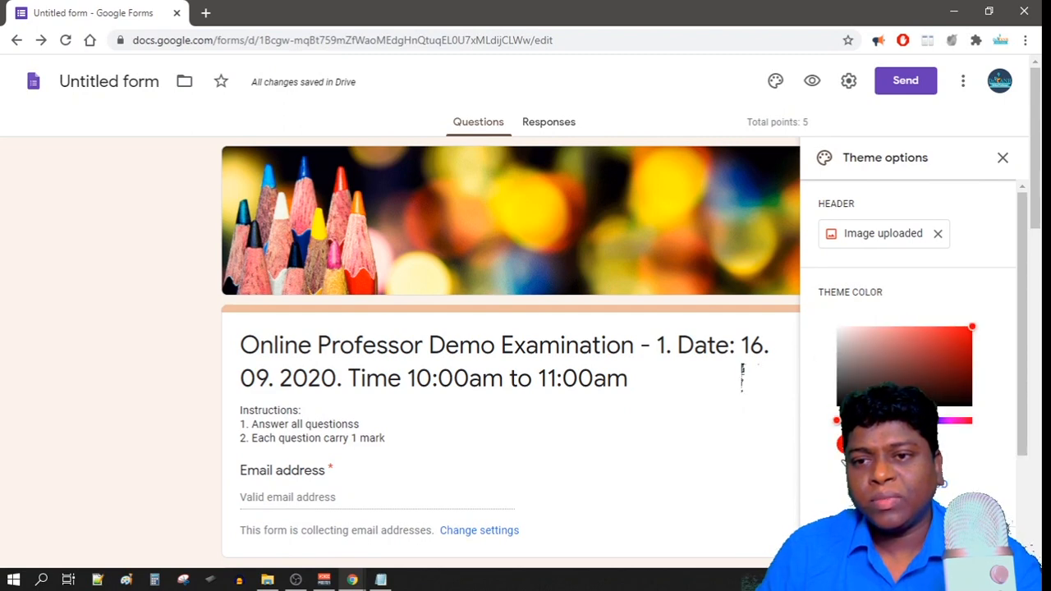
click(963, 333)
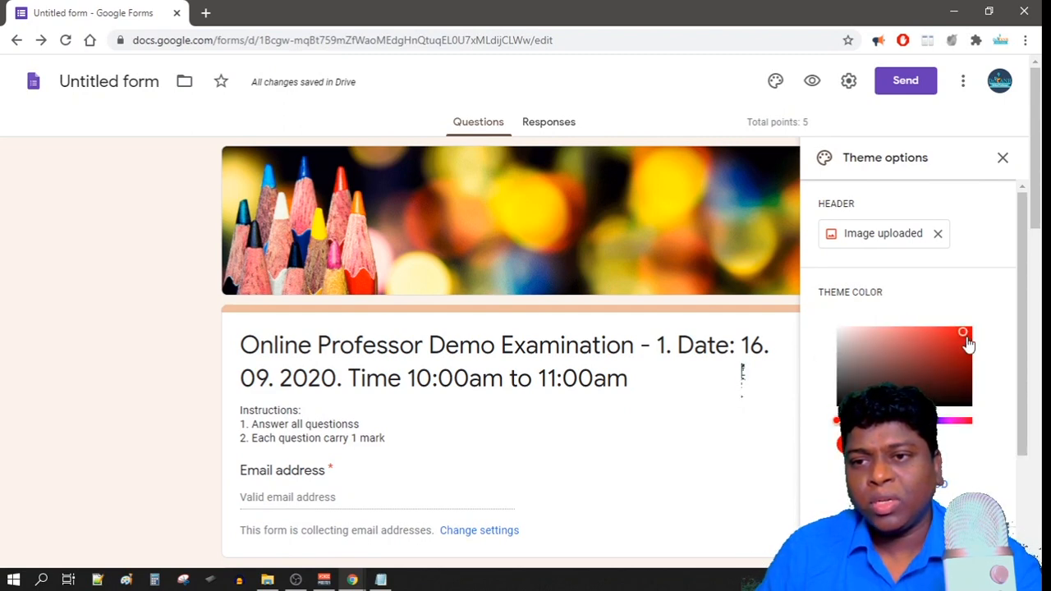
click(942, 484)
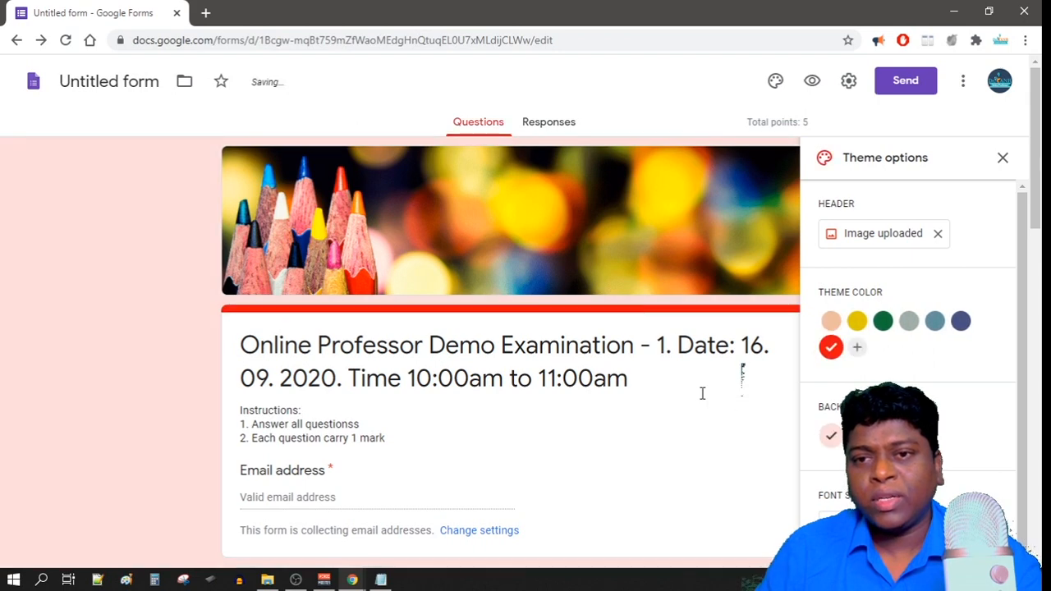
scroll(698, 401, down, 1)
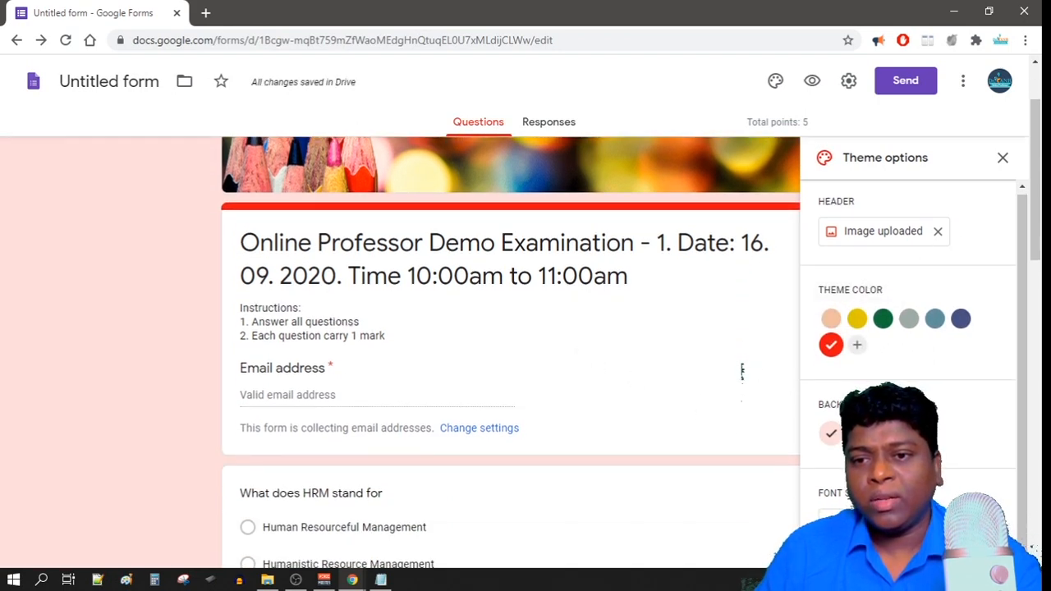
click(909, 522)
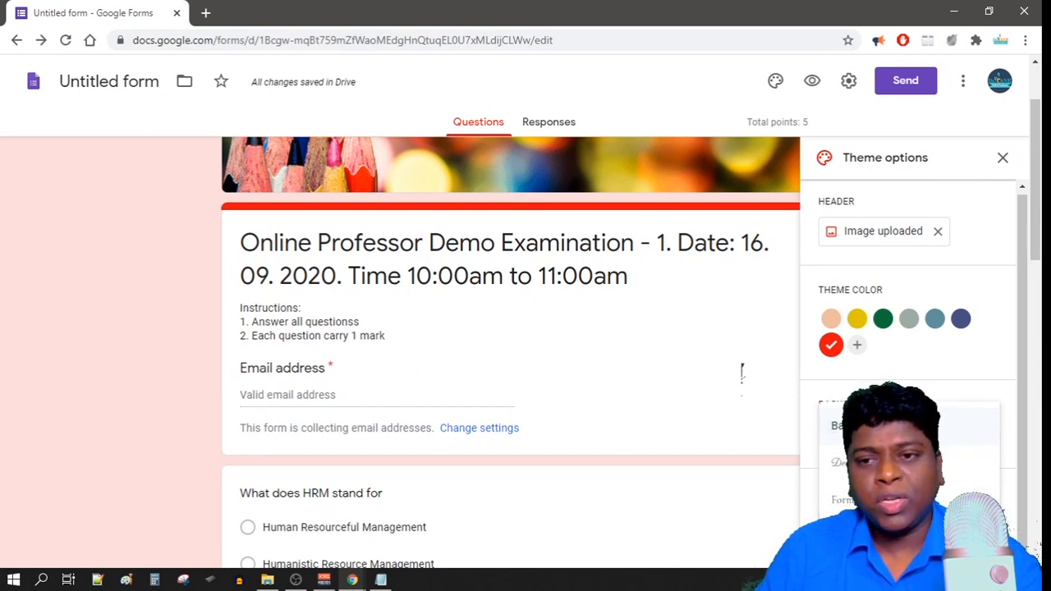
click(908, 425)
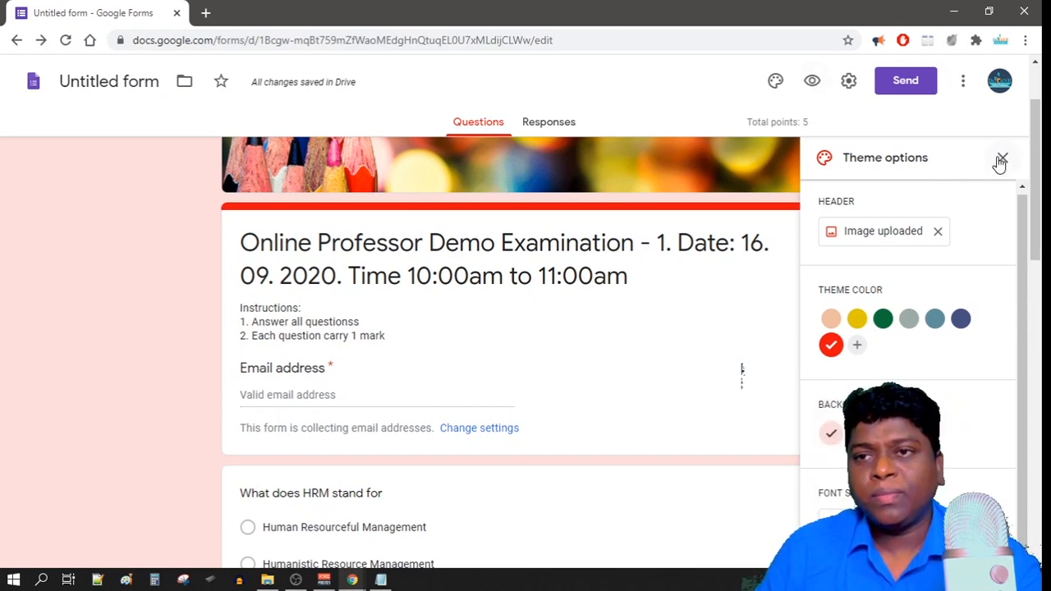
click(1001, 159)
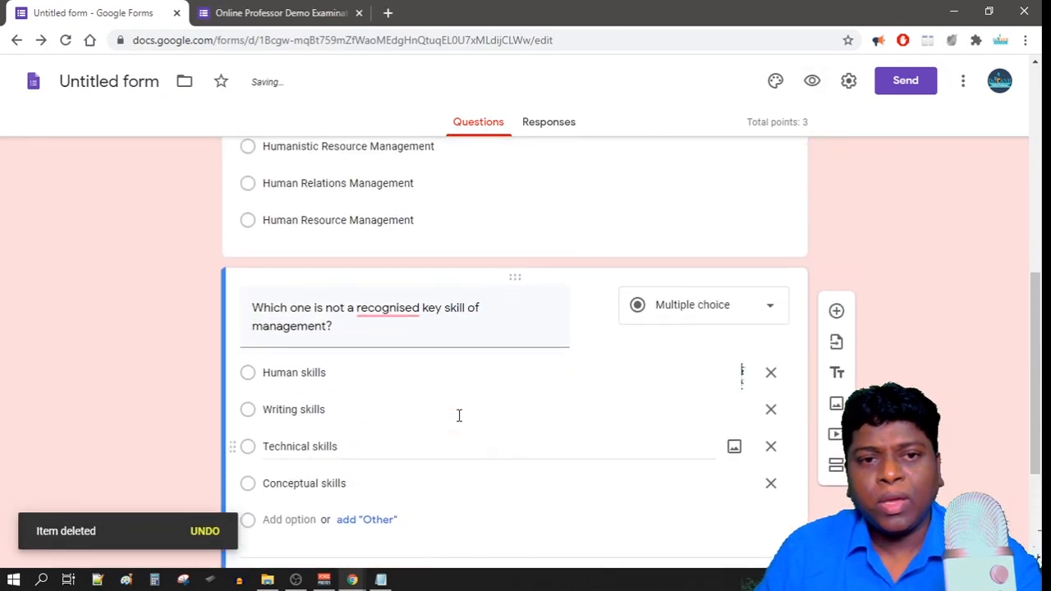
Set Human Resource Management as the HRM question's correct answer, worth 1 point.
scroll(457, 416, up, 3)
scroll(457, 416, down, 5)
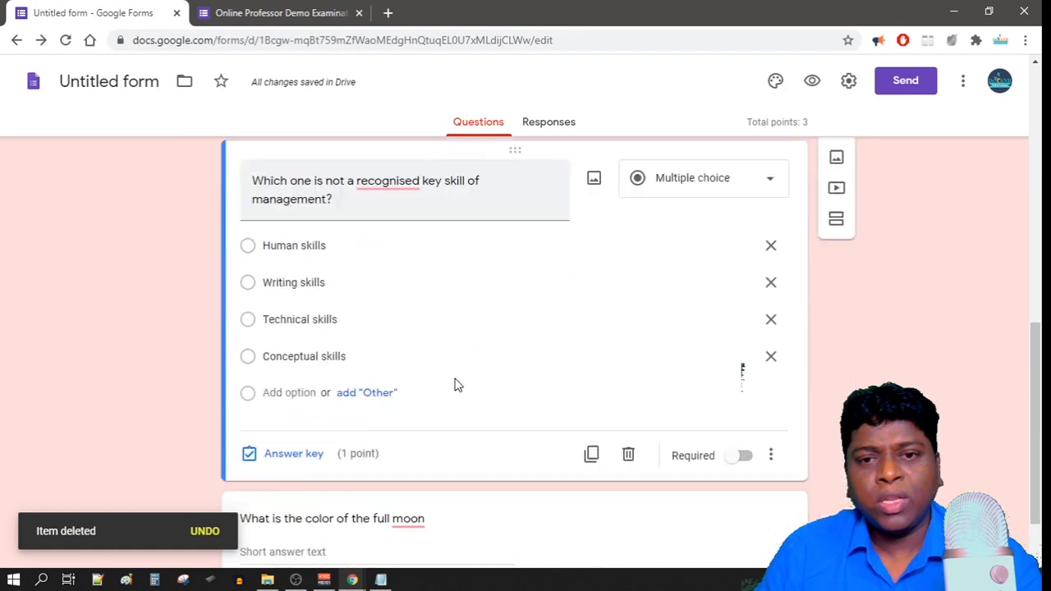
scroll(458, 410, up, 6)
scroll(588, 347, down, 3)
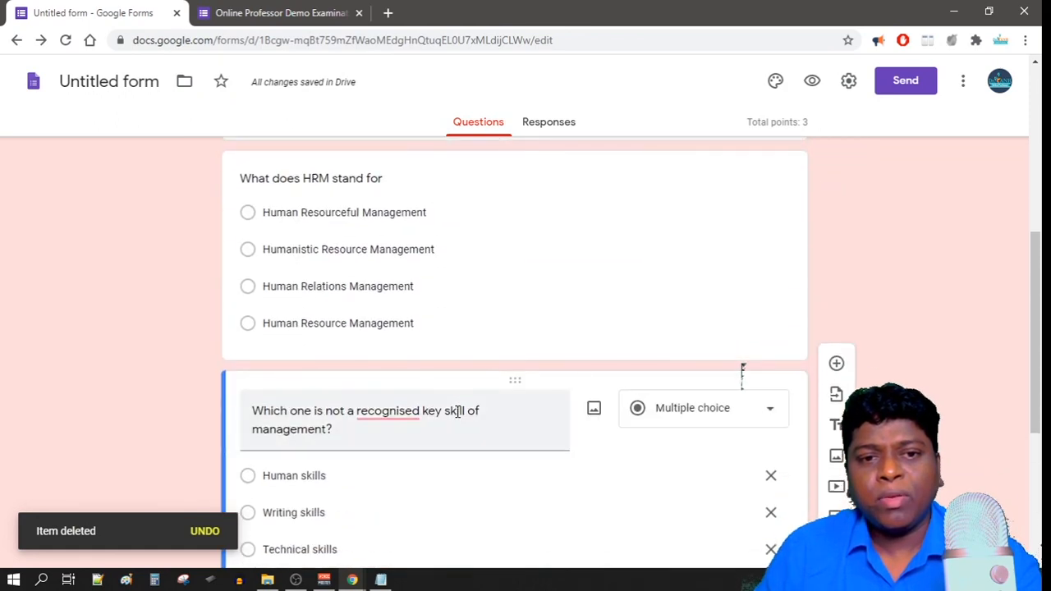
scroll(588, 347, up, 1)
click(576, 342)
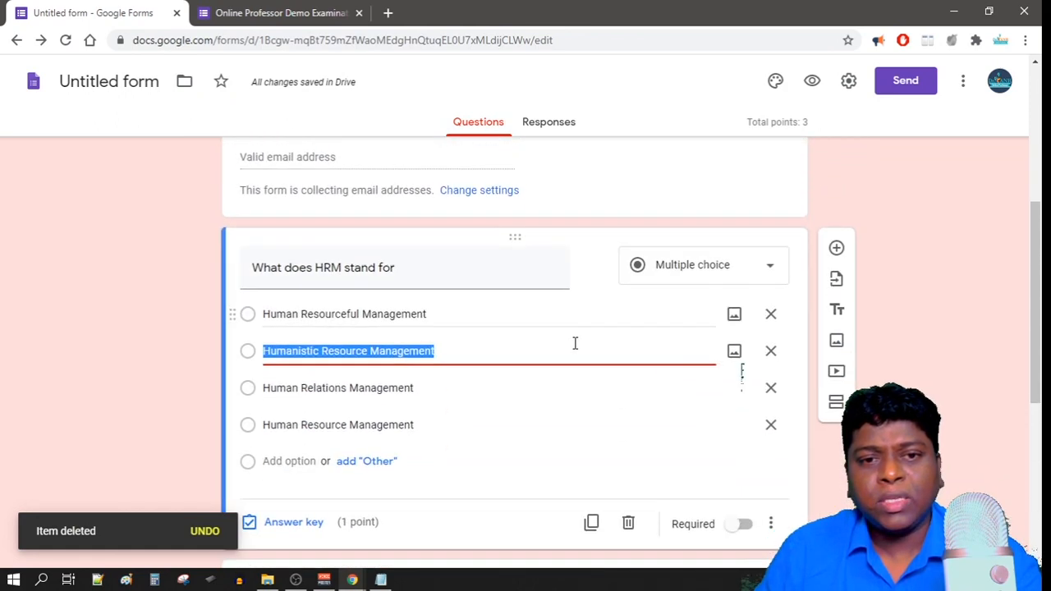
scroll(493, 362, down, 2)
click(305, 348)
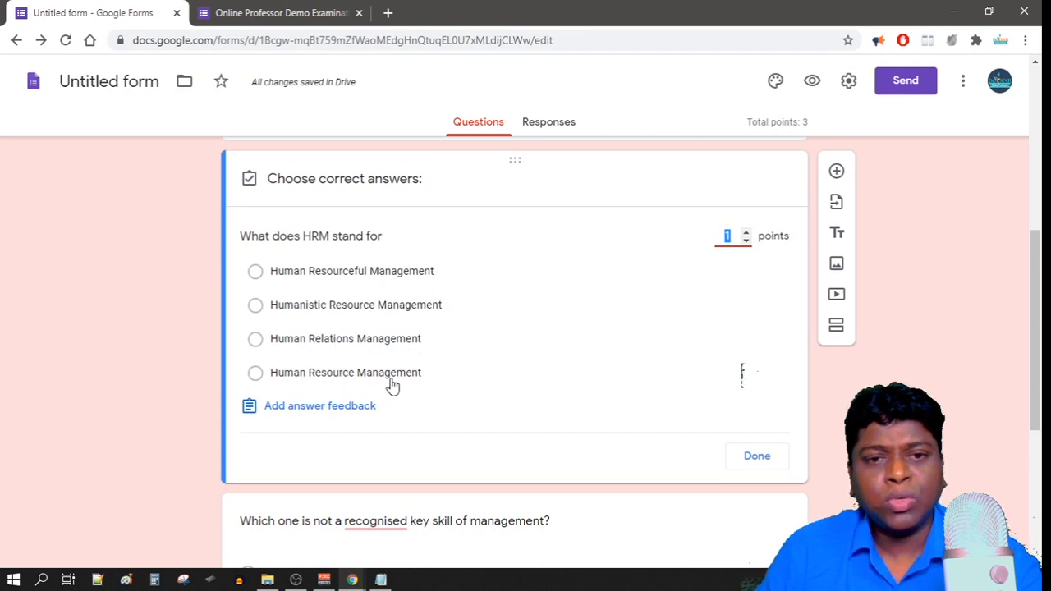
click(256, 374)
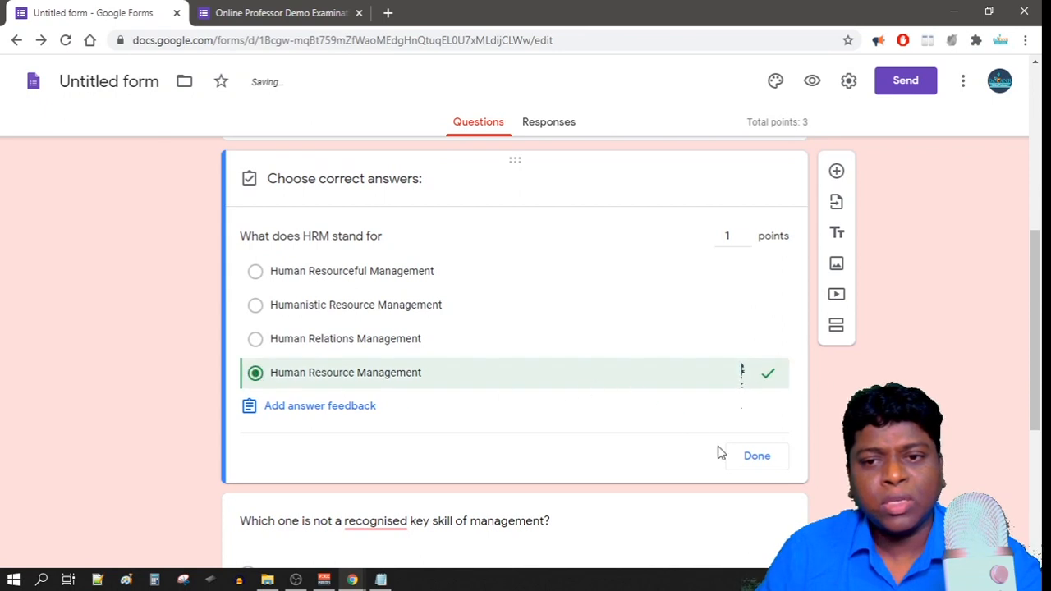
click(756, 458)
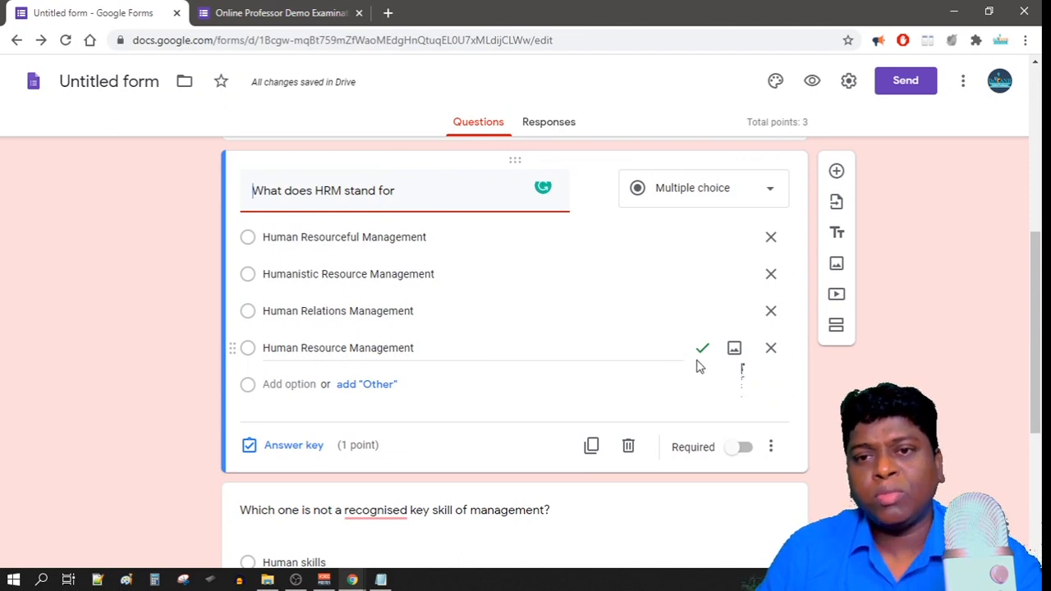
scroll(638, 370, down, 3)
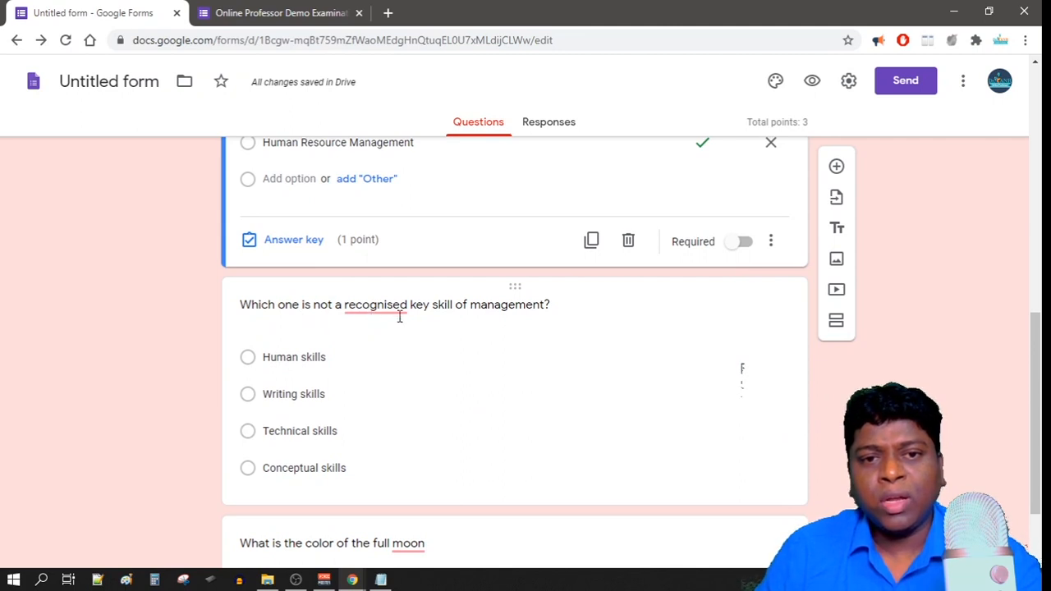
scroll(482, 377, down, 2)
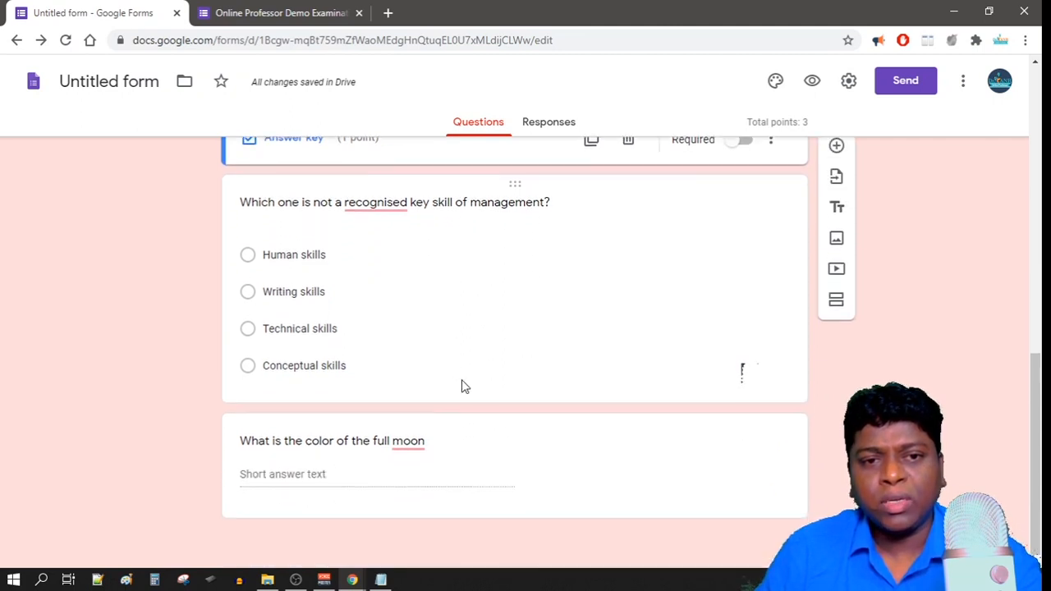
Mark Writing skills as the correct answer in the management skills question's answer key.
click(251, 297)
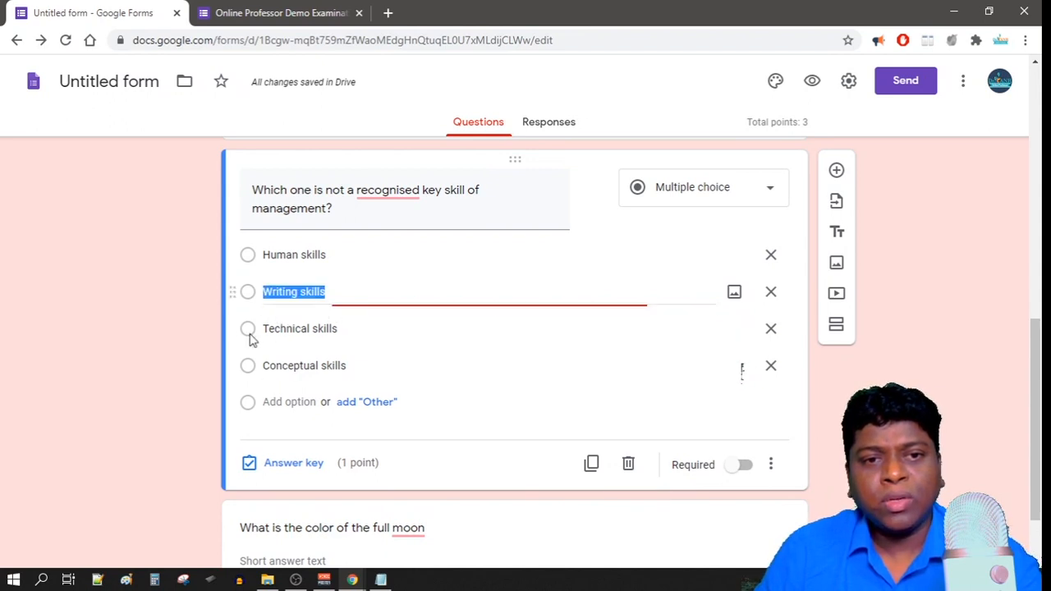
click(281, 464)
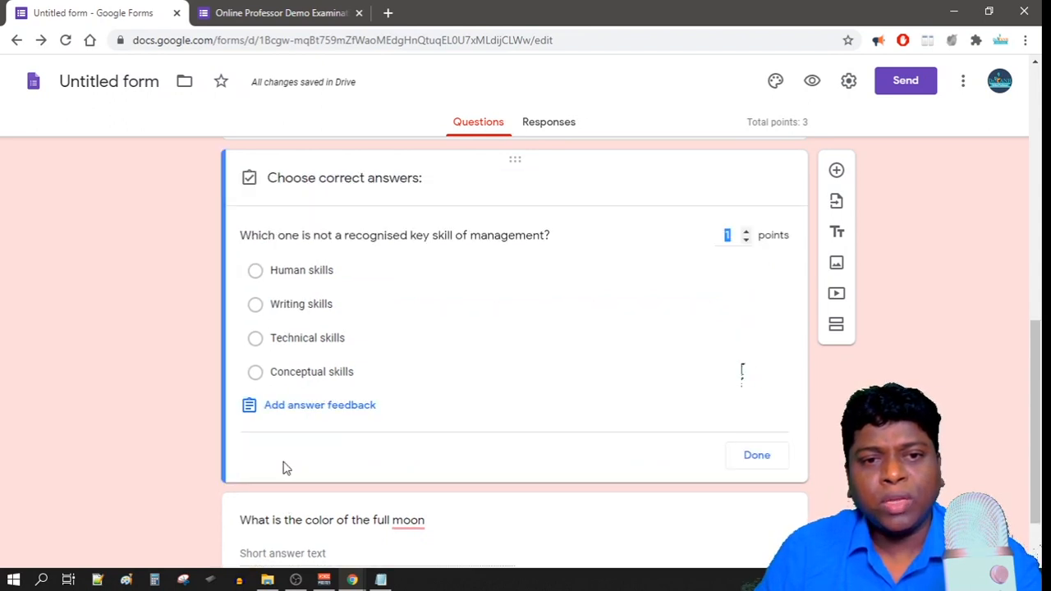
click(258, 307)
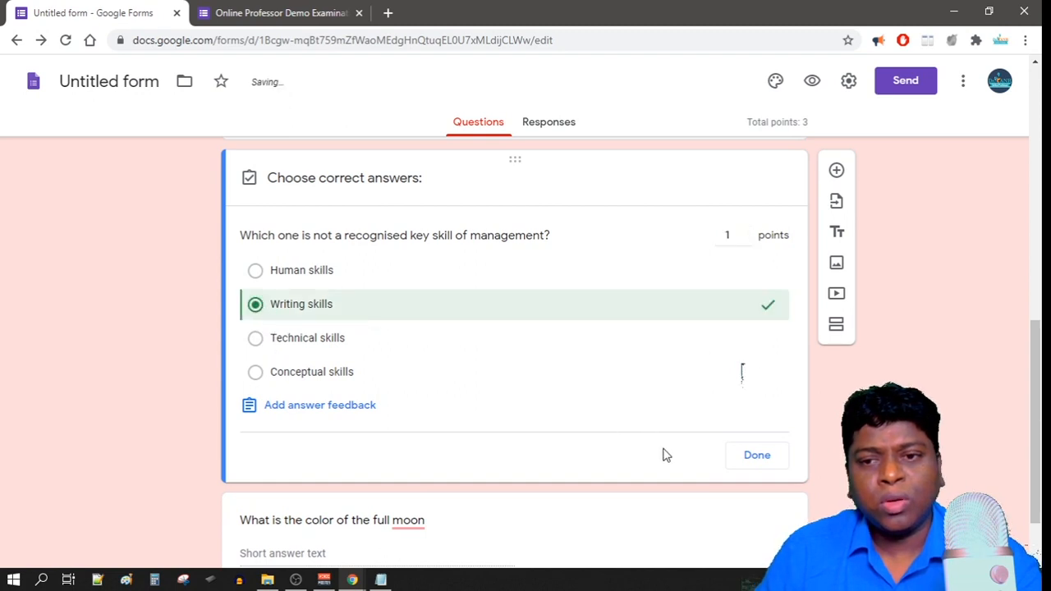
click(753, 466)
scroll(648, 464, down, 1)
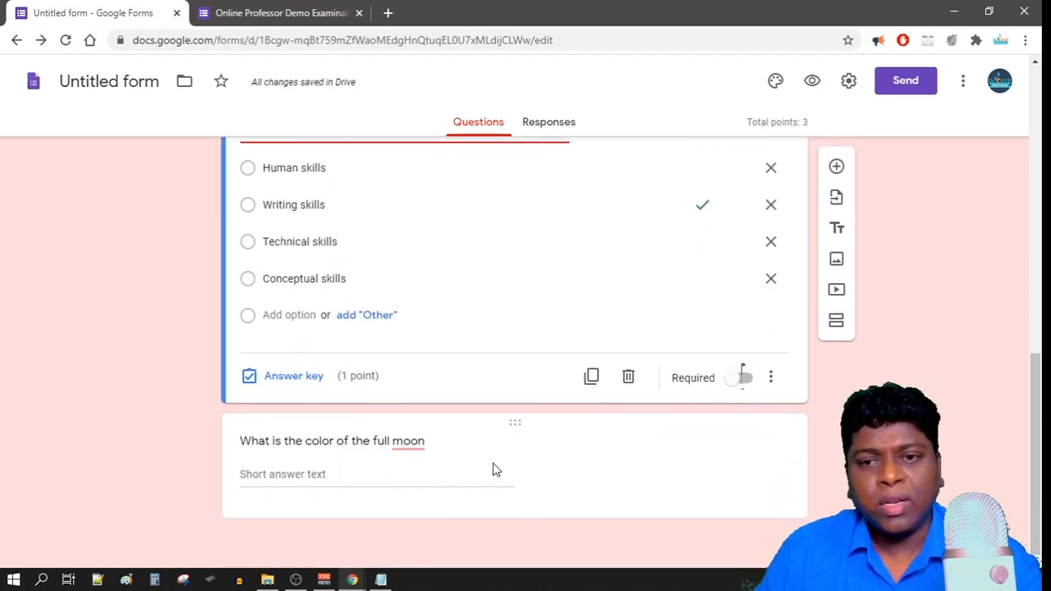
Accept only 'White' as the full moon question's correct answer, marking all others incorrect.
click(345, 485)
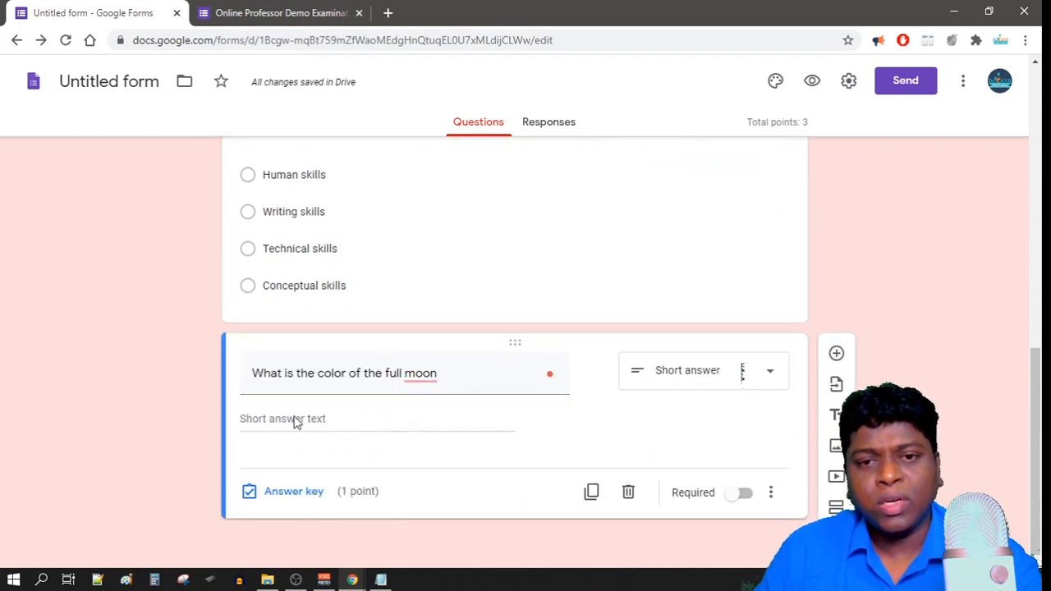
click(297, 491)
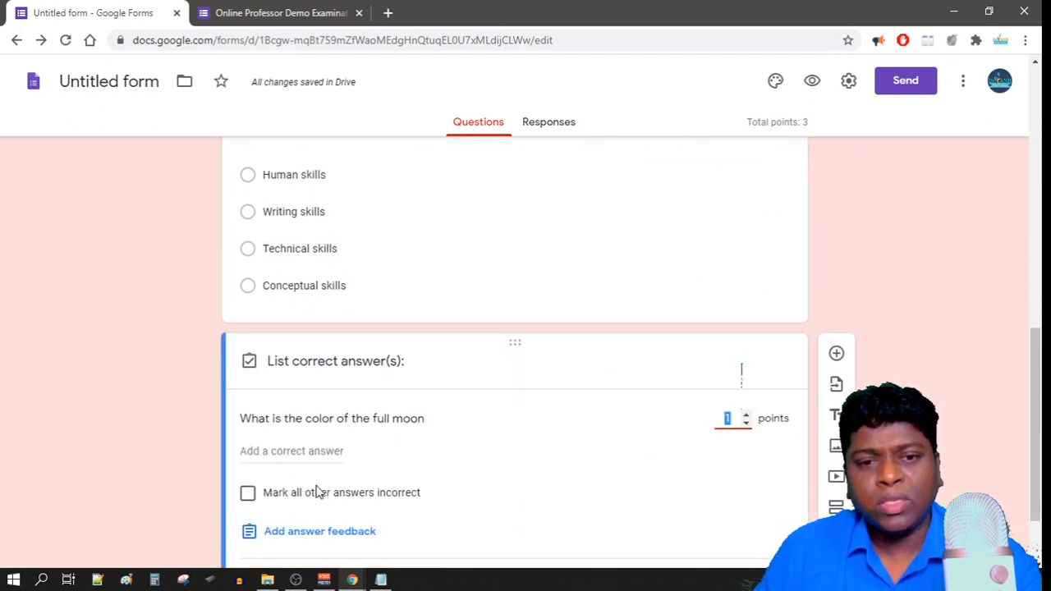
click(291, 362)
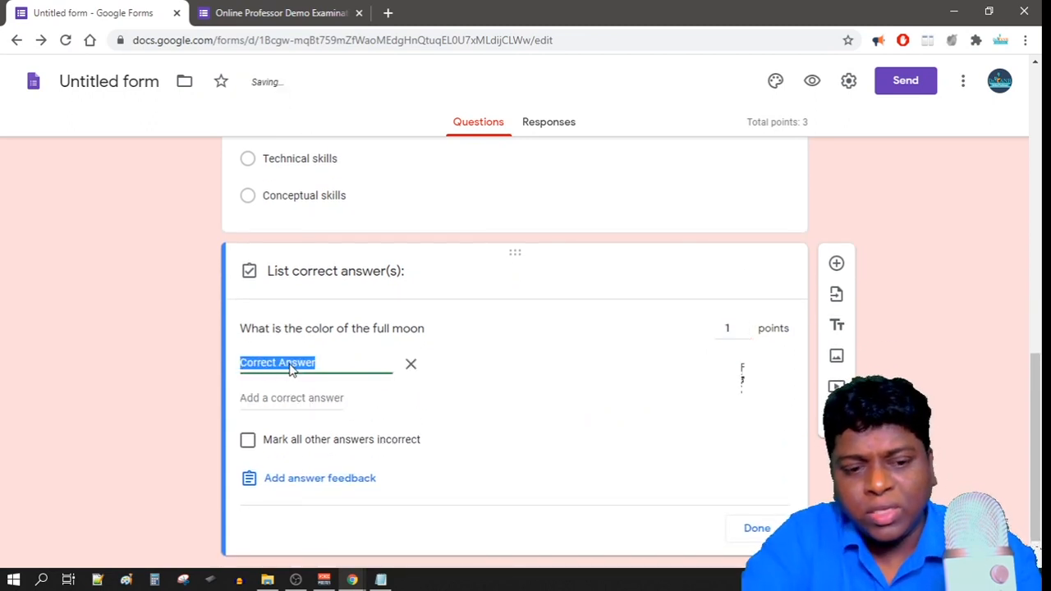
text(White)
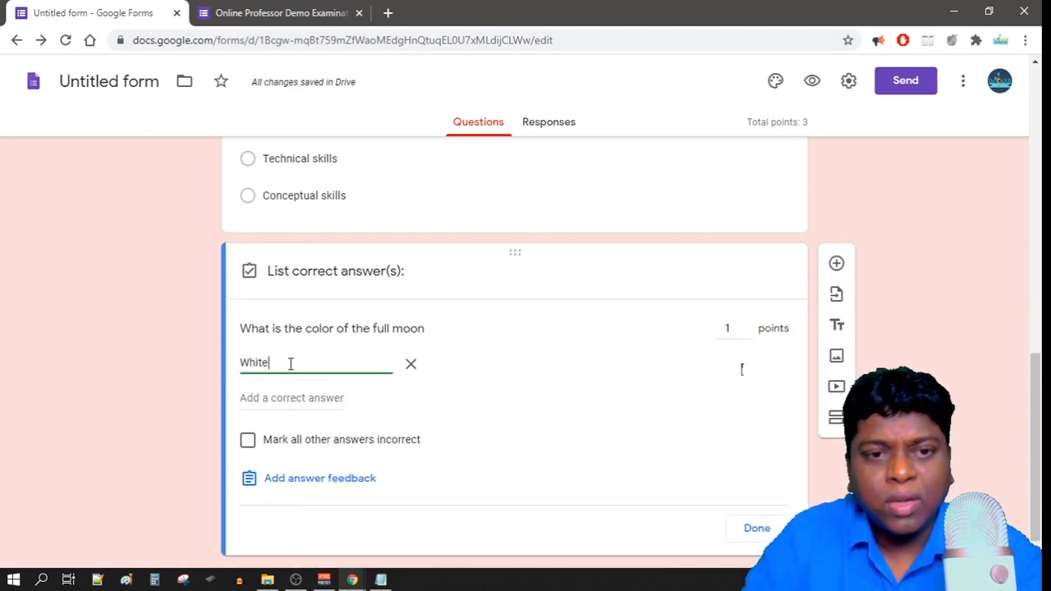
click(248, 442)
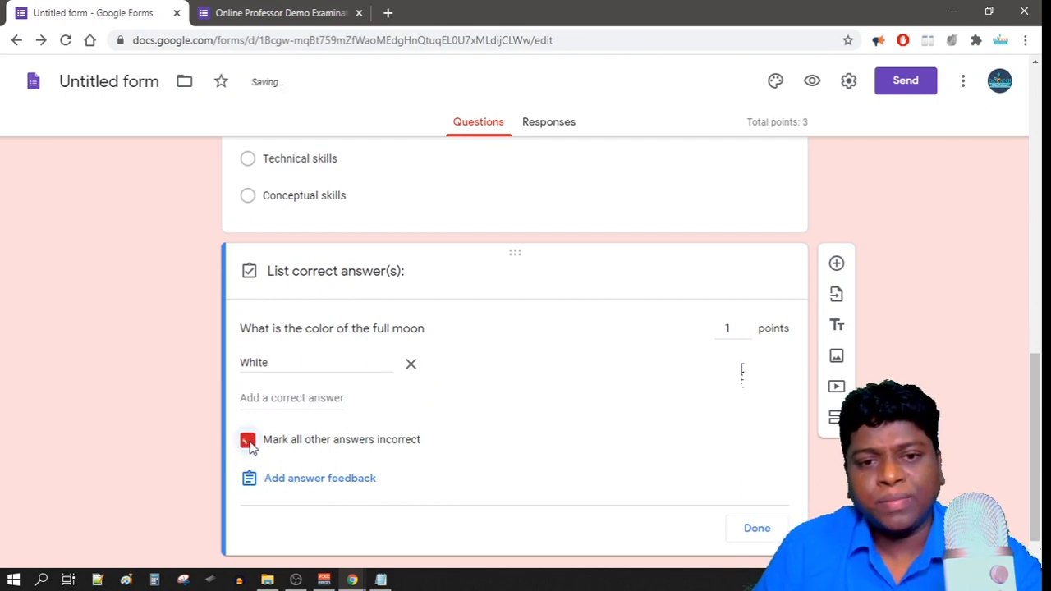
click(756, 529)
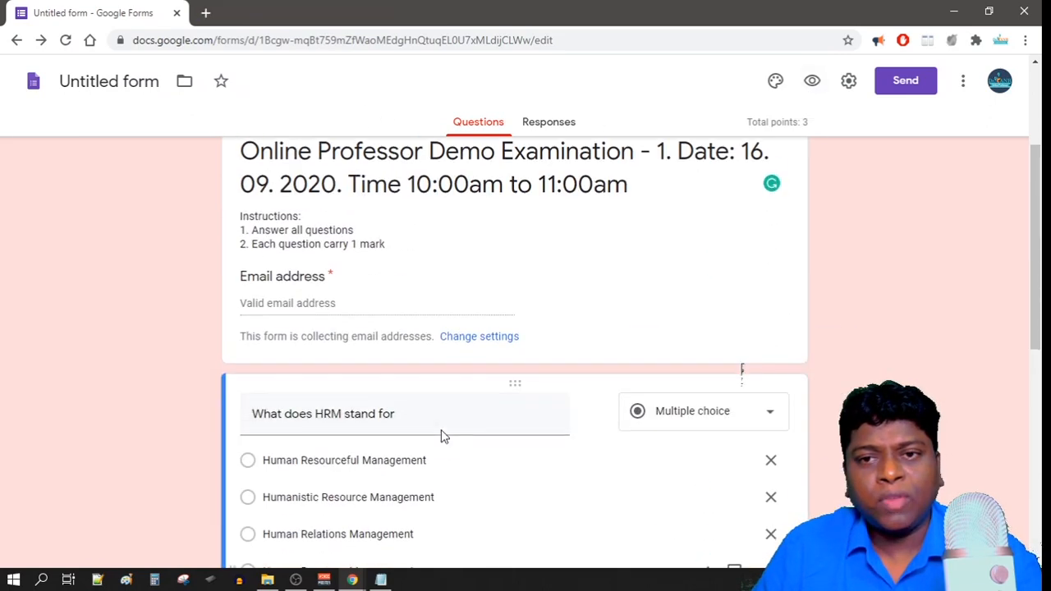
Preview the quiz as a respondent in a new tab, scroll through it, and return to the editor.
scroll(441, 429, down, 7)
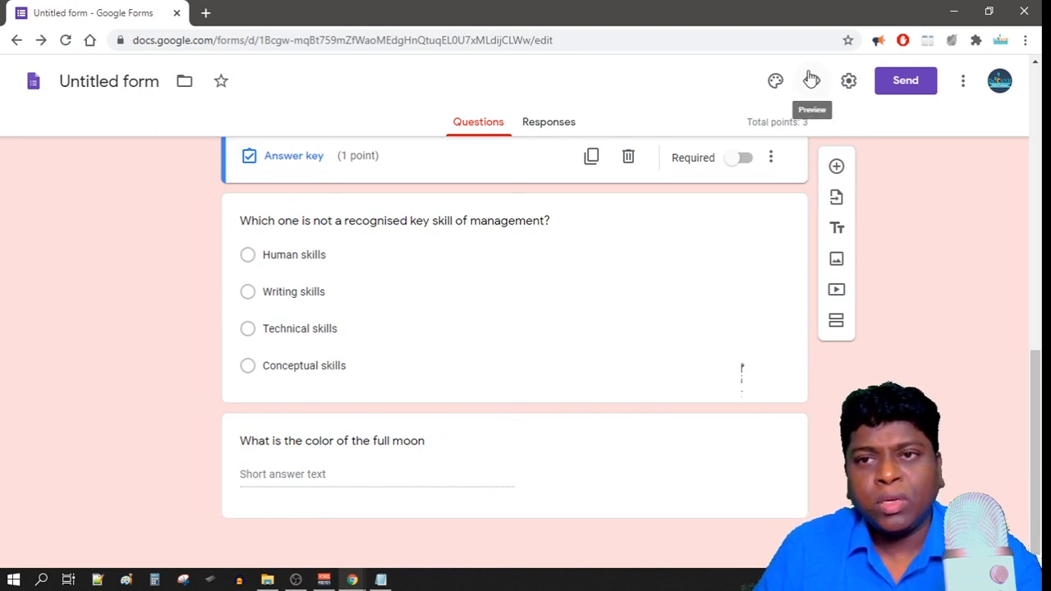
click(813, 83)
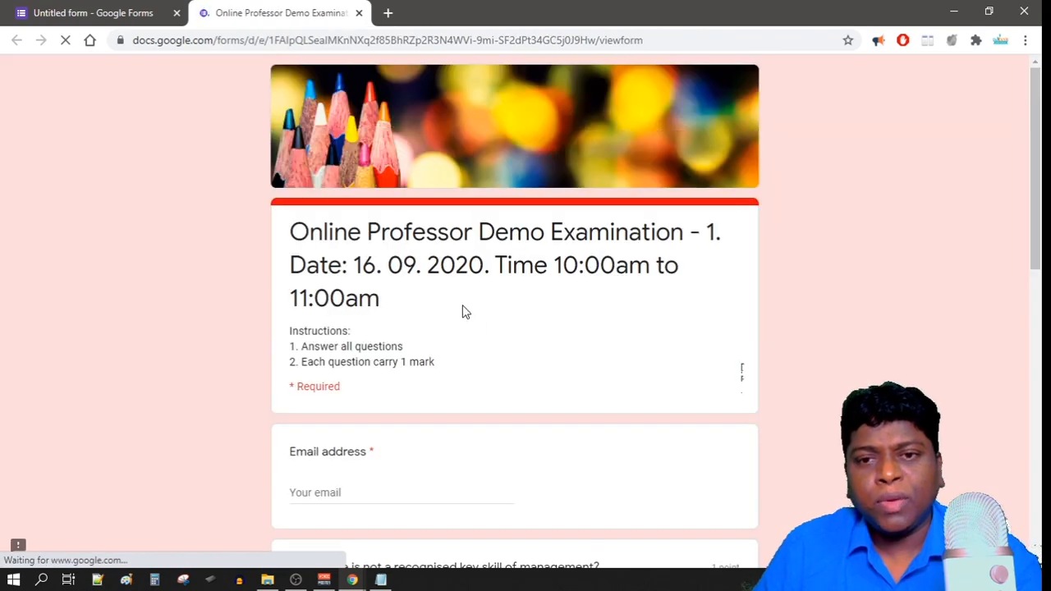
scroll(462, 311, down, 8)
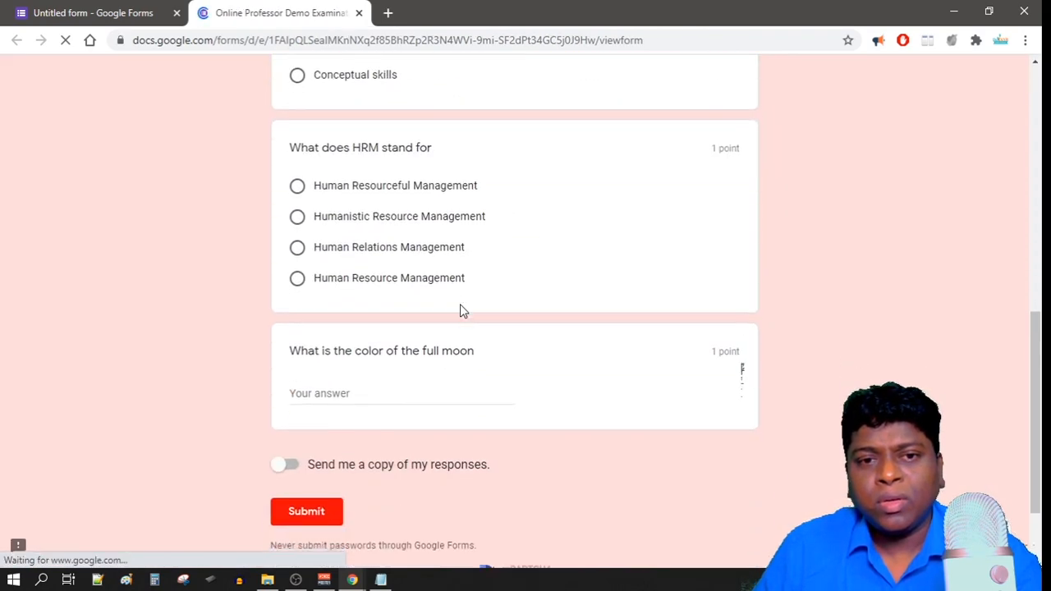
scroll(463, 309, down, 1)
scroll(462, 309, up, 12)
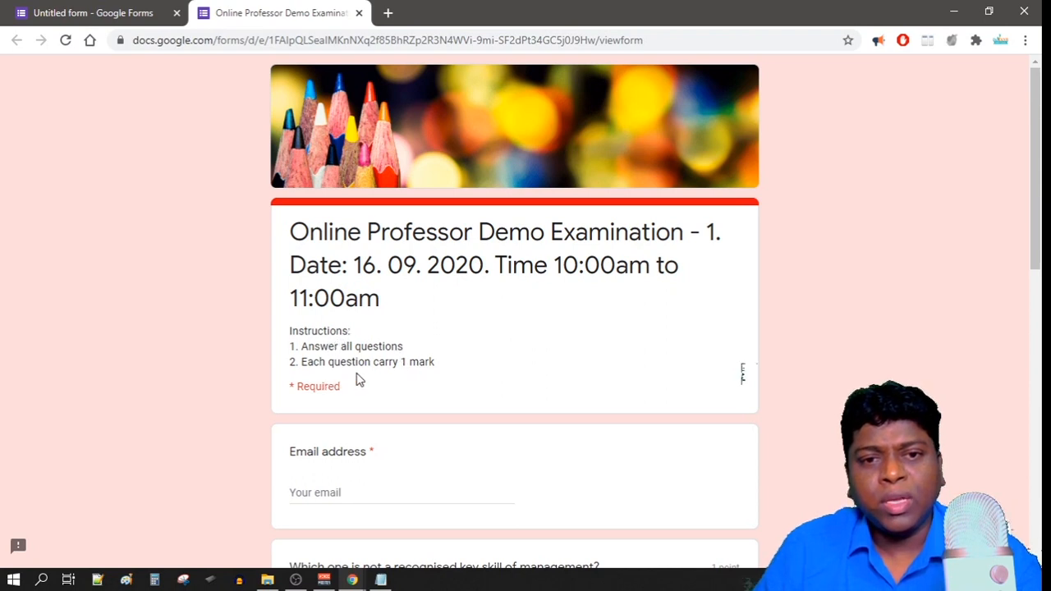
scroll(403, 376, down, 1)
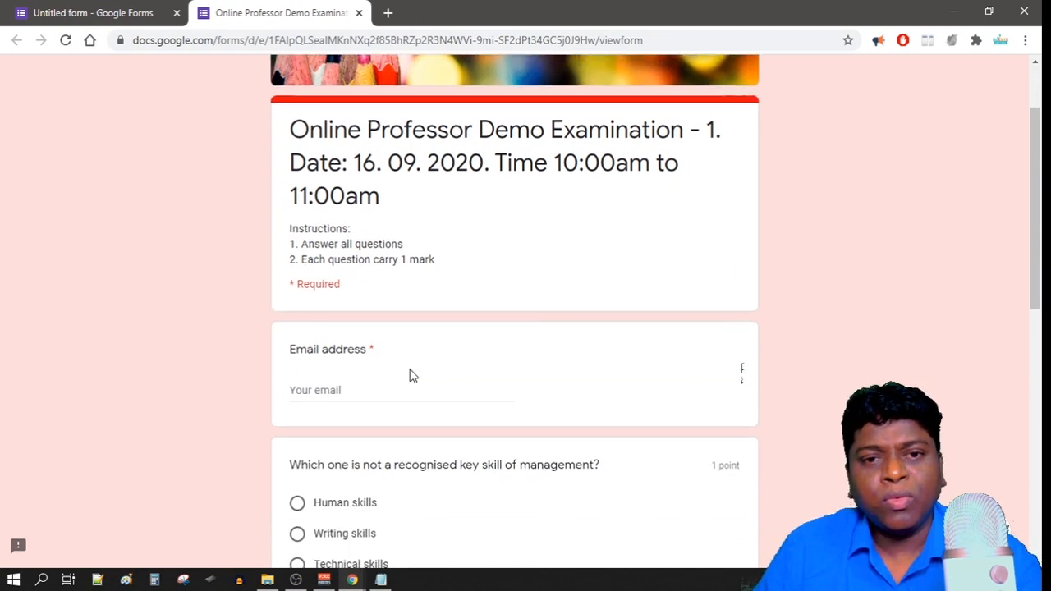
scroll(322, 379, down, 2)
click(96, 13)
scroll(446, 241, down, 8)
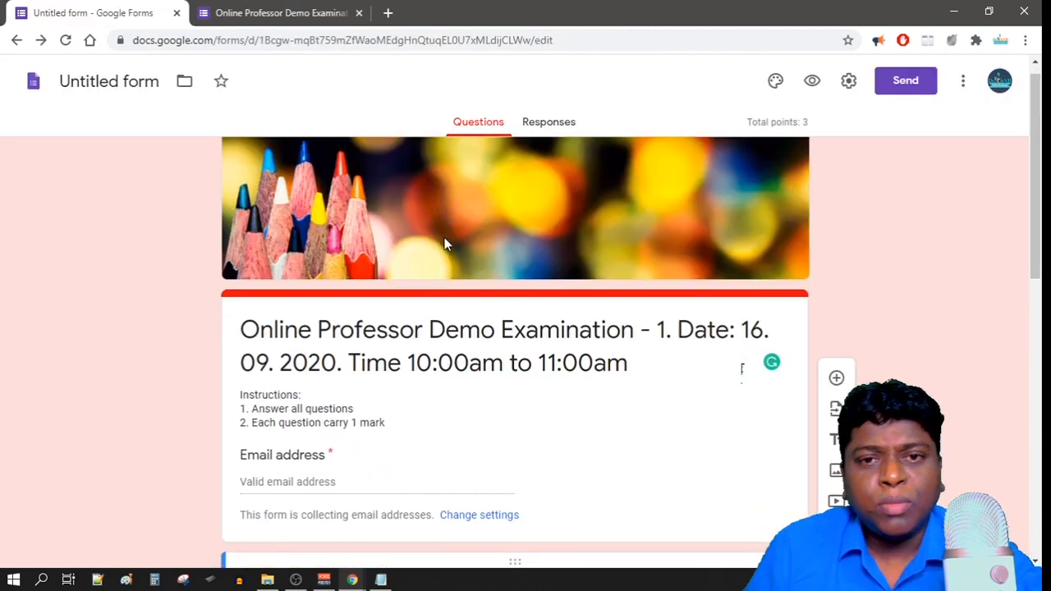
Get the form's shortened forms.gle link from the Send dialog's Link option.
scroll(445, 281, up, 5)
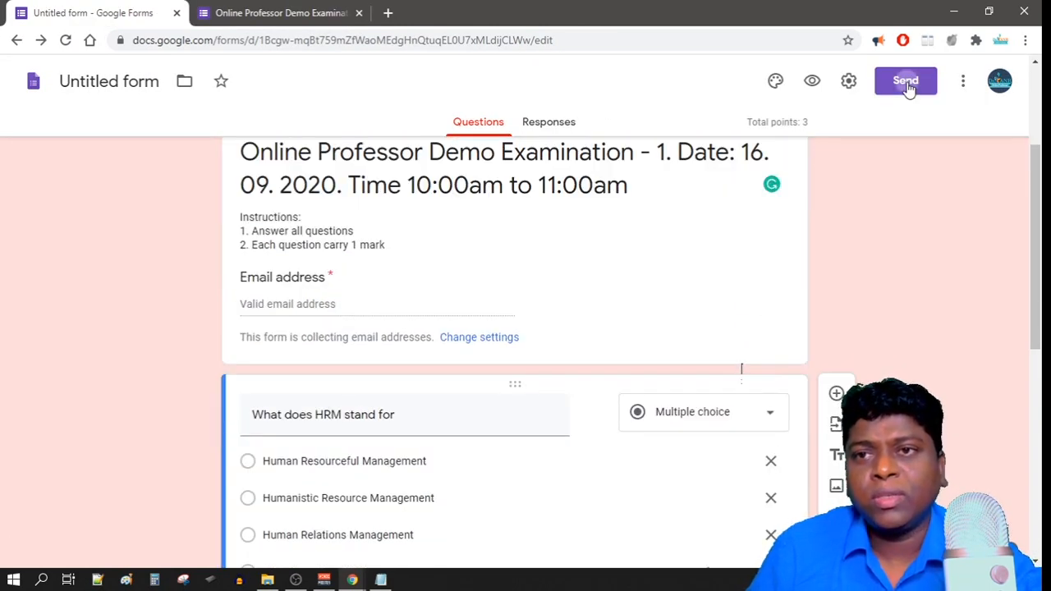
click(907, 85)
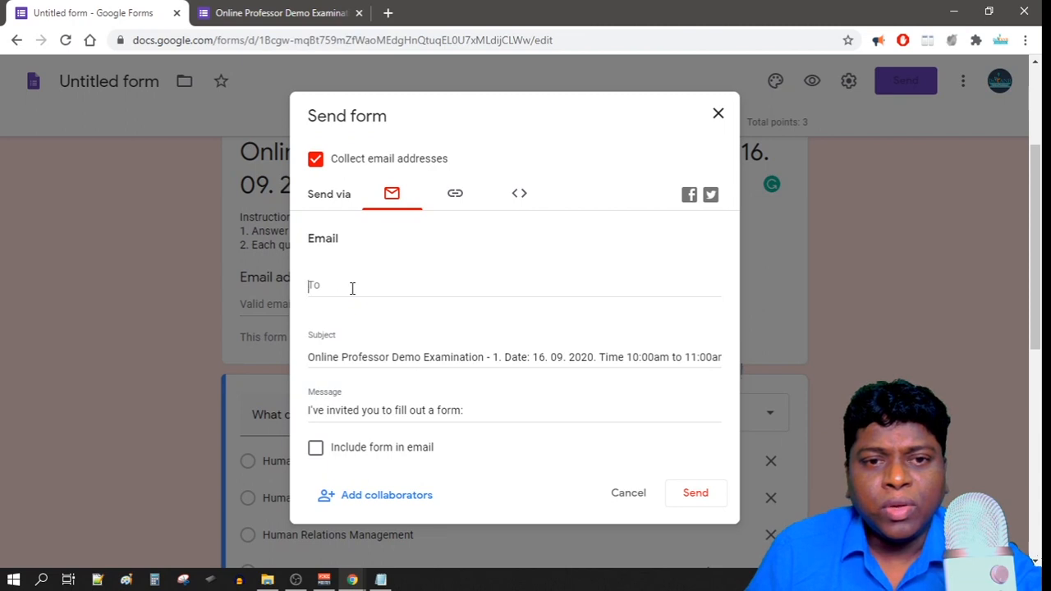
click(454, 198)
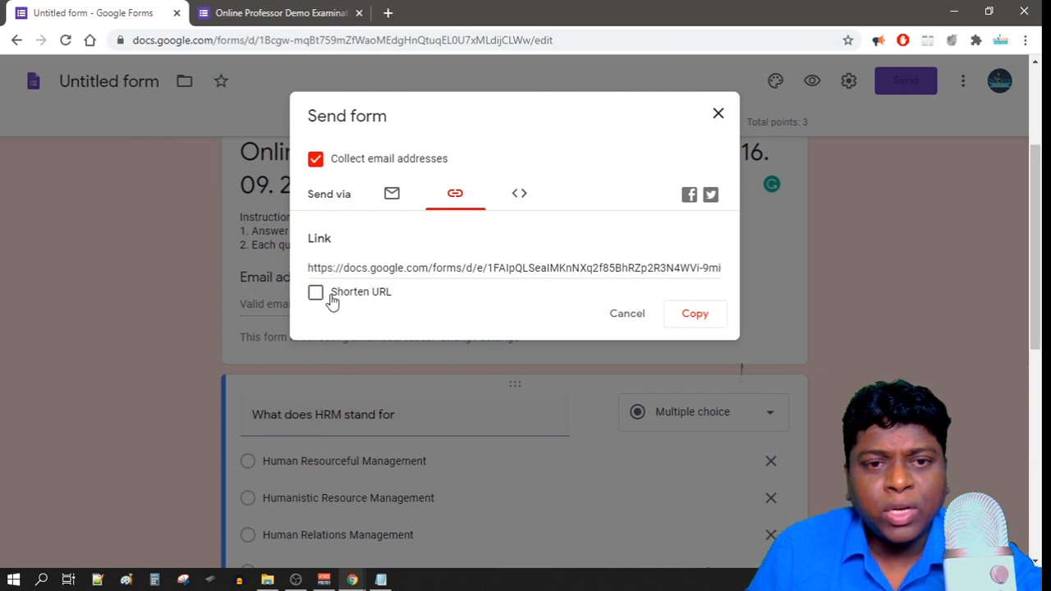
click(316, 294)
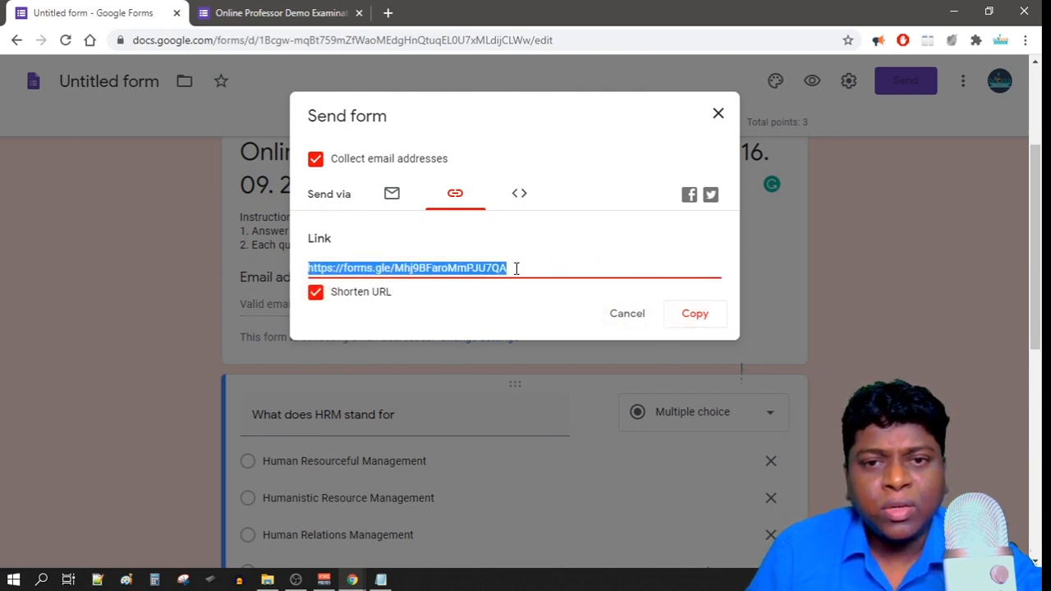
Copy the short link, then email the quiz, included in the message, to the demo Gmail address.
click(695, 321)
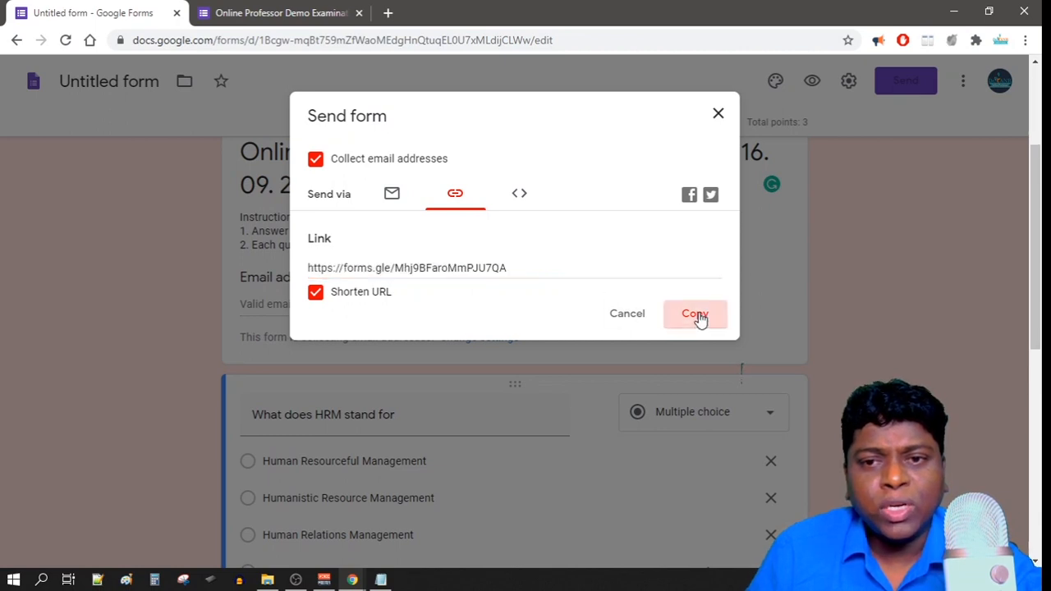
click(392, 194)
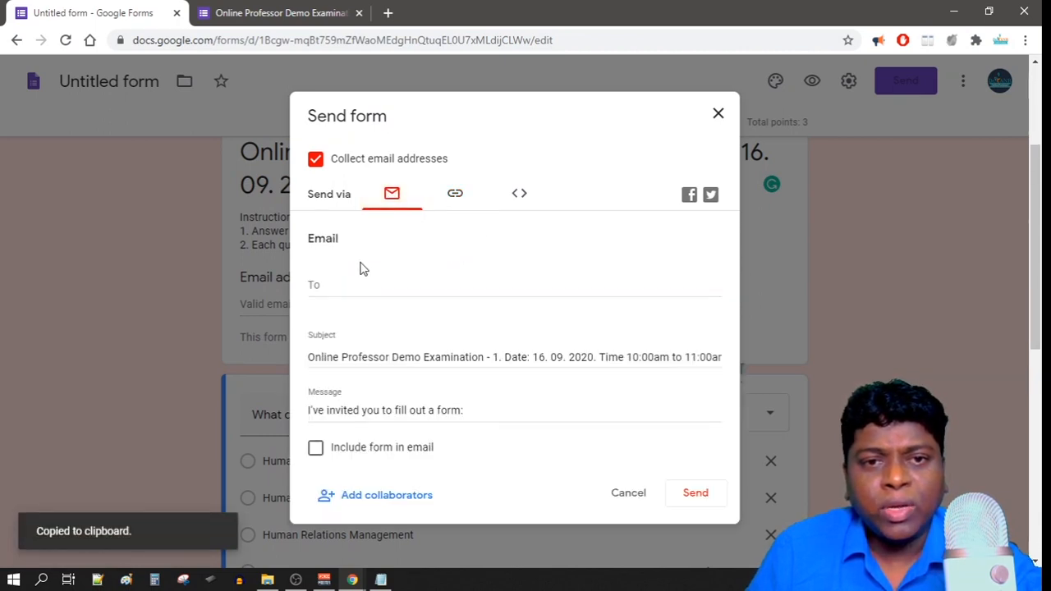
click(333, 285)
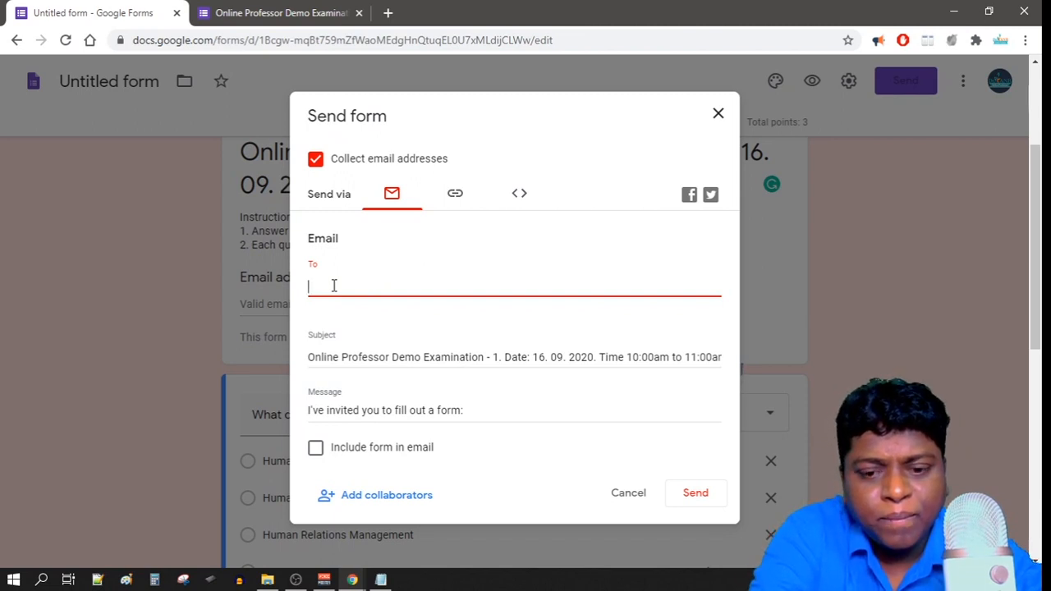
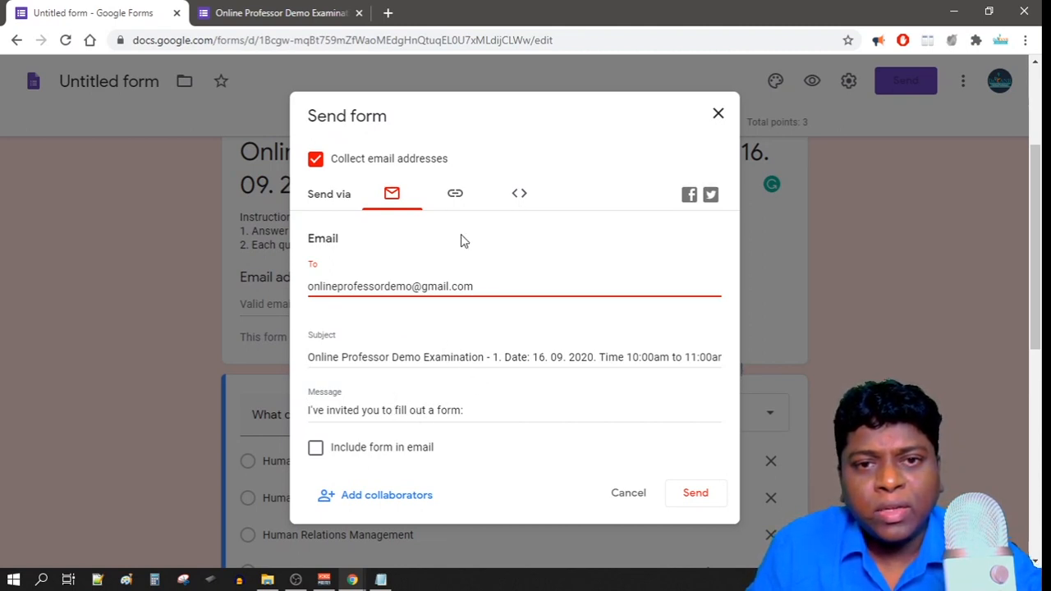
click(692, 496)
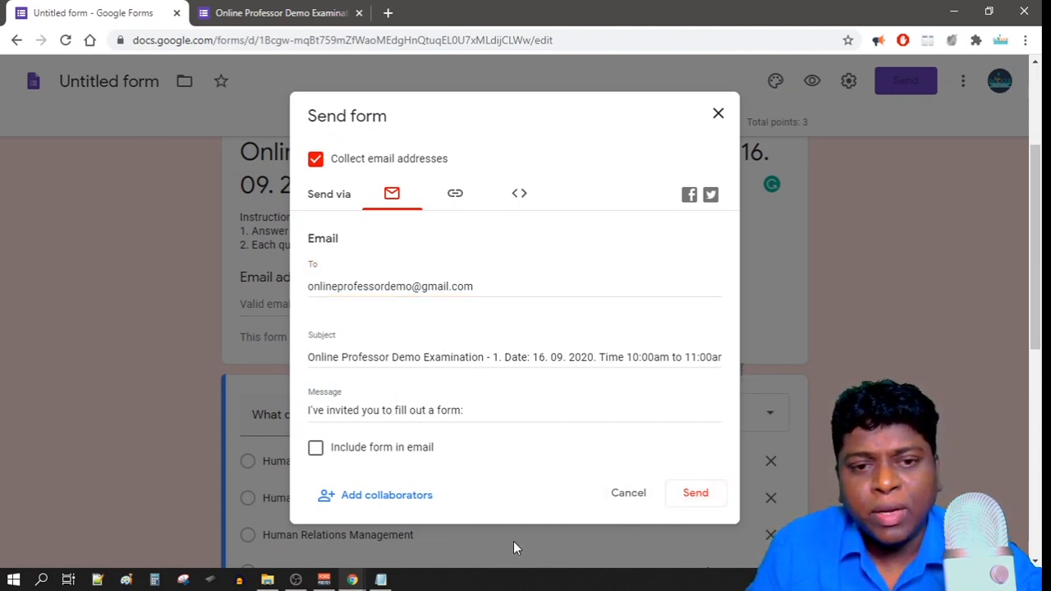
click(316, 449)
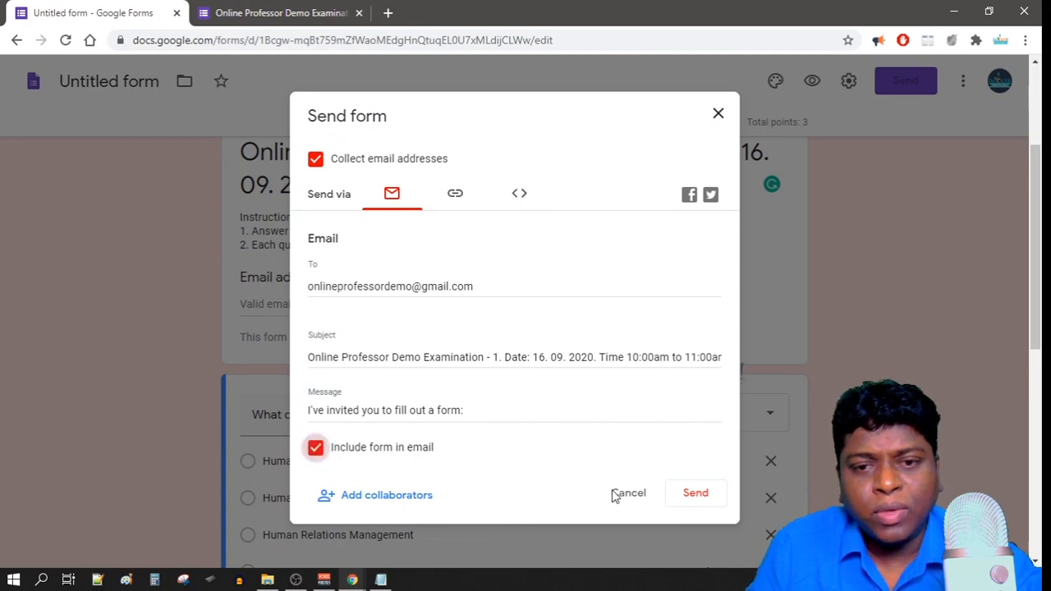
click(692, 494)
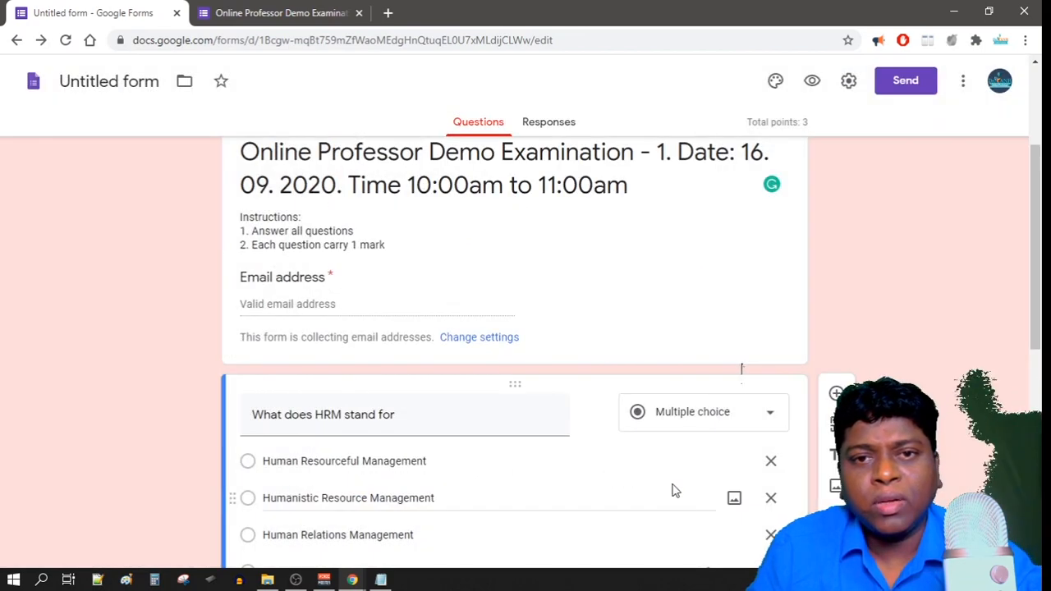
In the Gmail window, open the quiz invitation email and launch the form with FILL OUT IN GOOGLE FORMS.
click(352, 580)
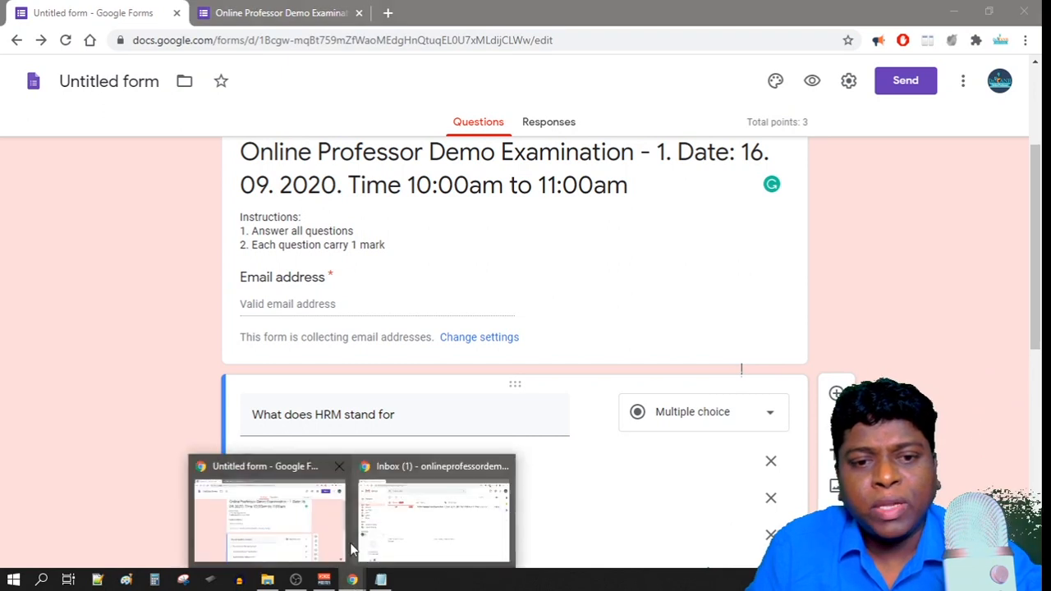
click(413, 466)
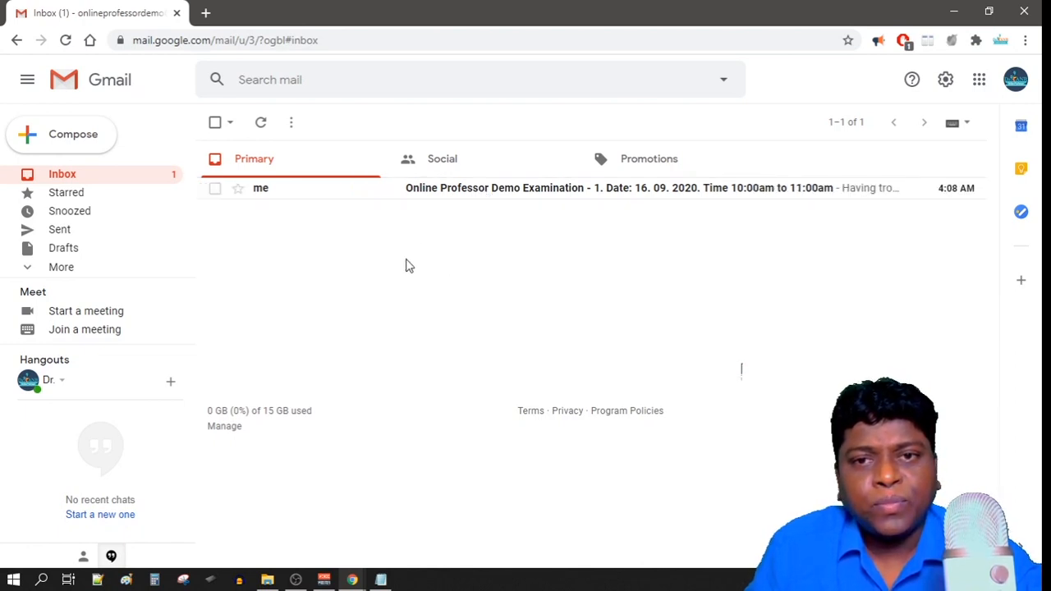
mouse_move(497, 200)
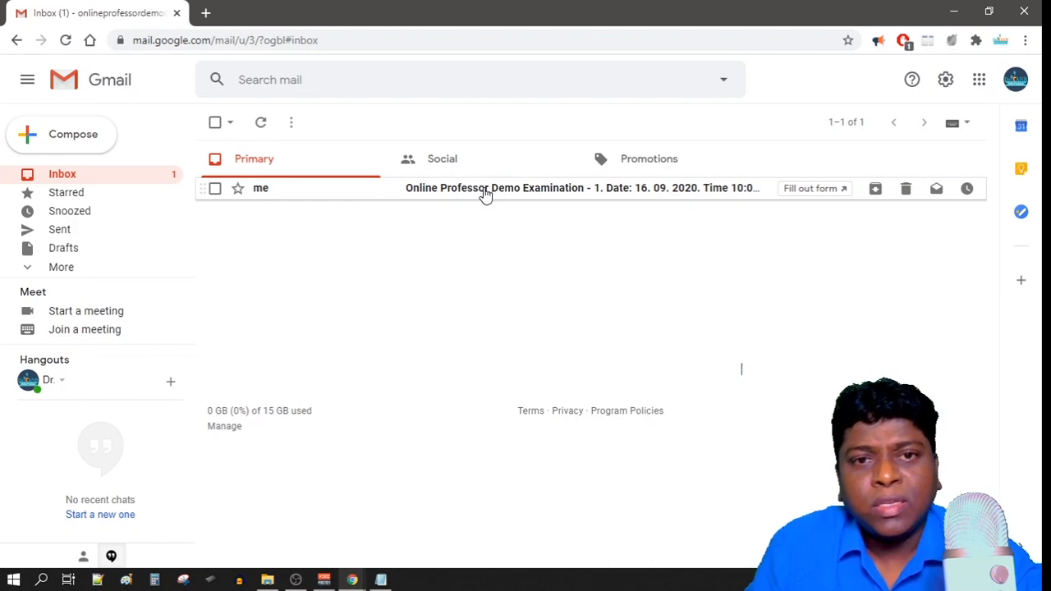
click(485, 195)
scroll(457, 395, down, 5)
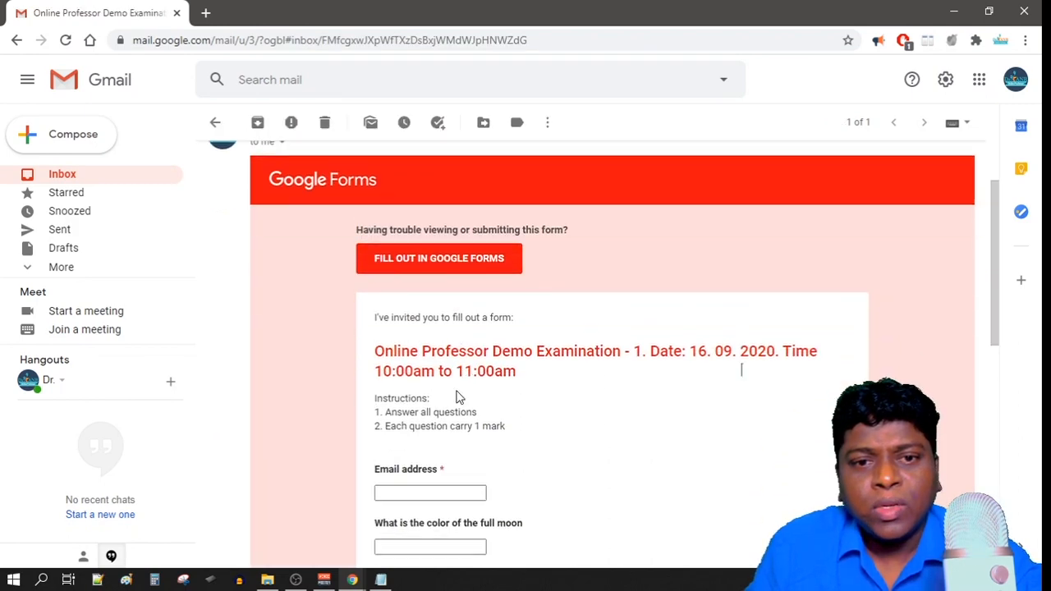
scroll(454, 396, down, 3)
scroll(452, 399, up, 6)
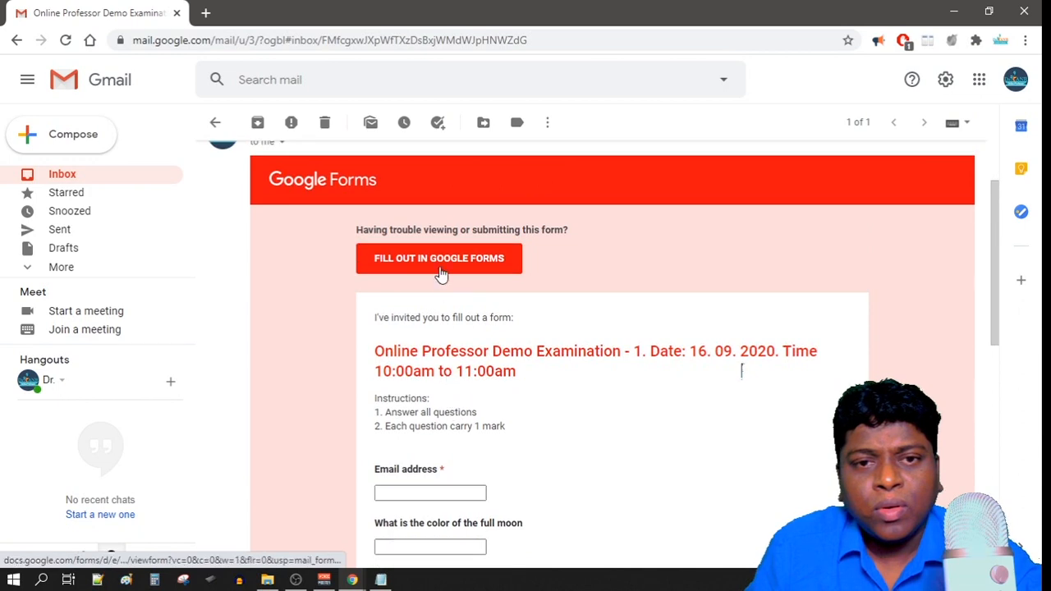
click(438, 259)
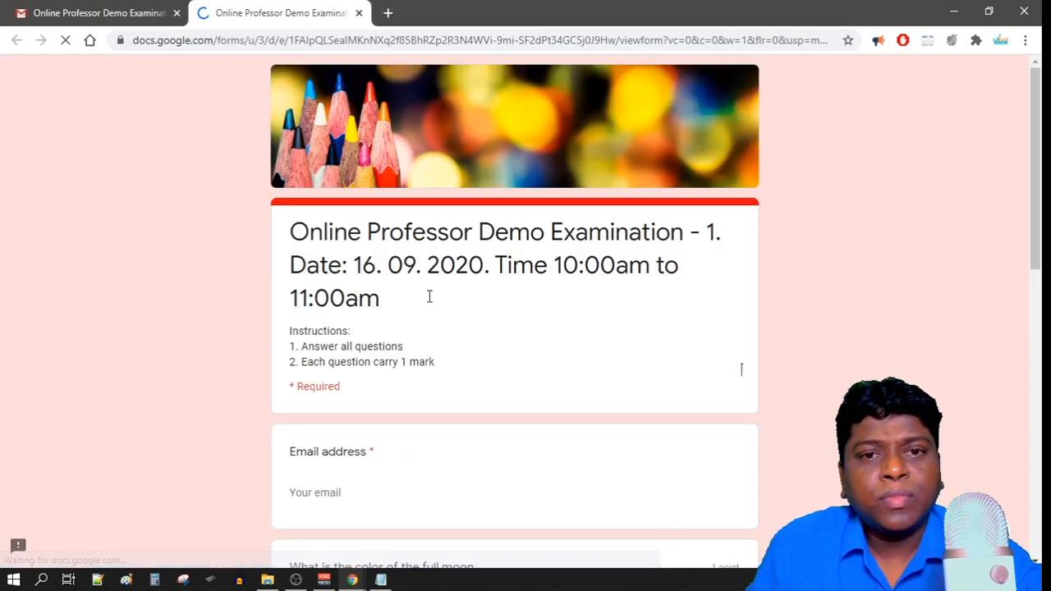
Enter the respondent's email address and answer the full moon question with 'White'.
scroll(429, 297, down, 4)
click(336, 186)
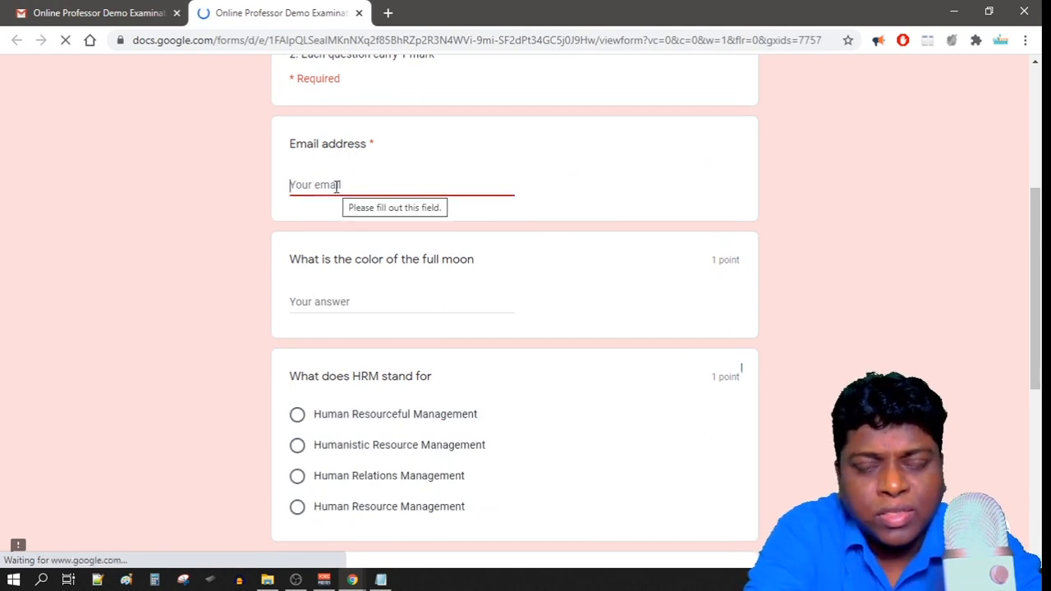
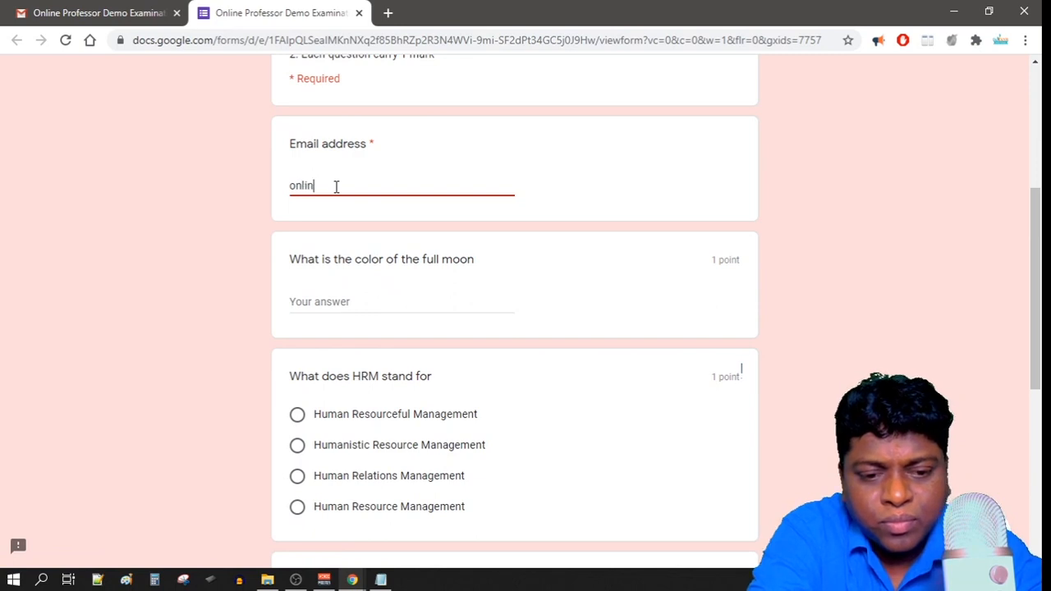
click(316, 304)
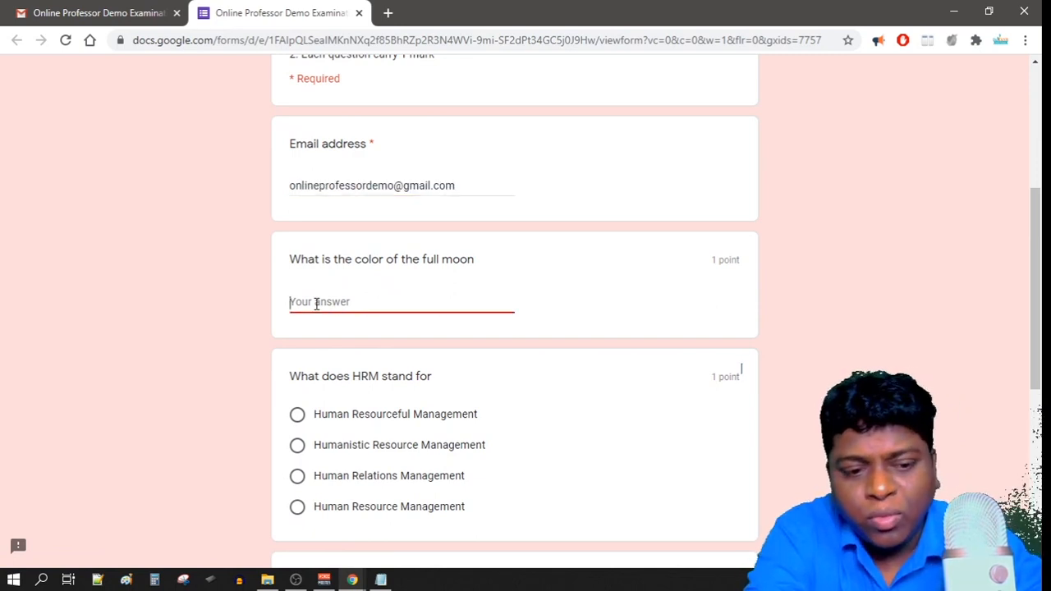
text(White)
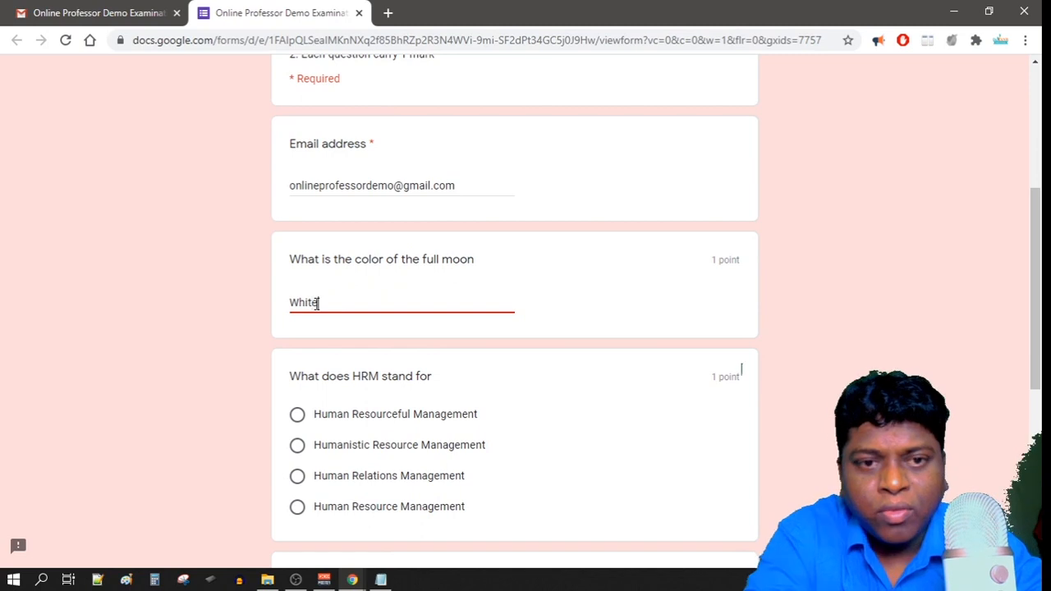
Select Human Resource Management and Writing skills, request an emailed copy, and submit the response.
scroll(372, 319, down, 2)
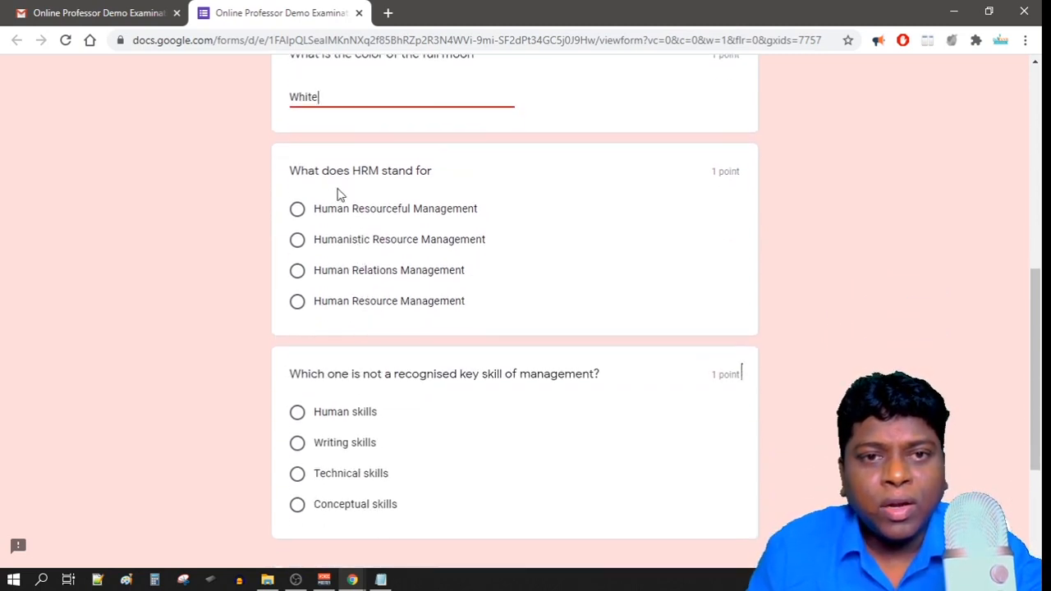
click(297, 302)
scroll(375, 321, down, 1)
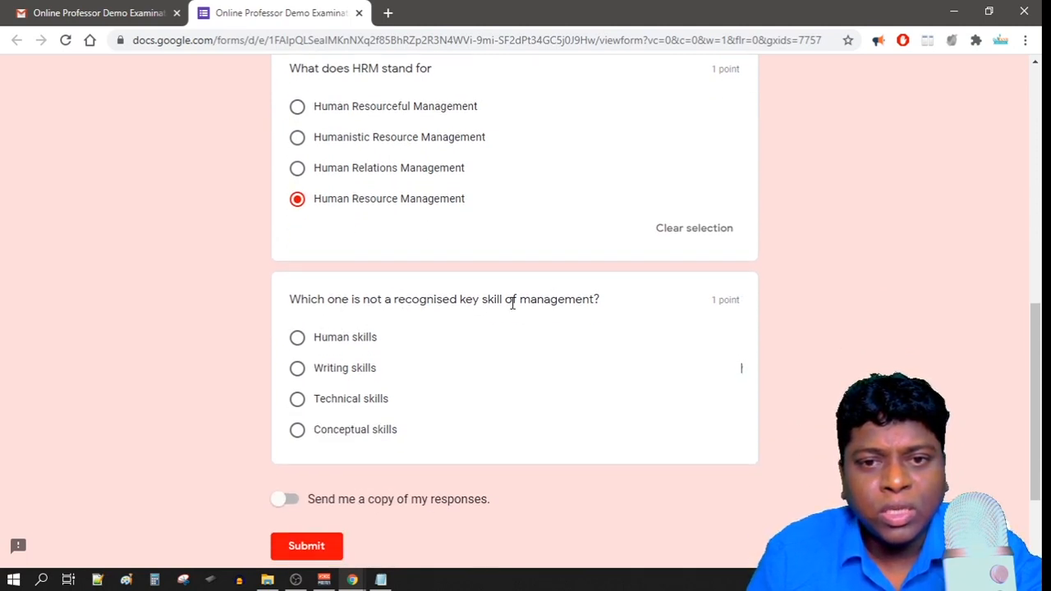
click(298, 368)
scroll(390, 414, down, 2)
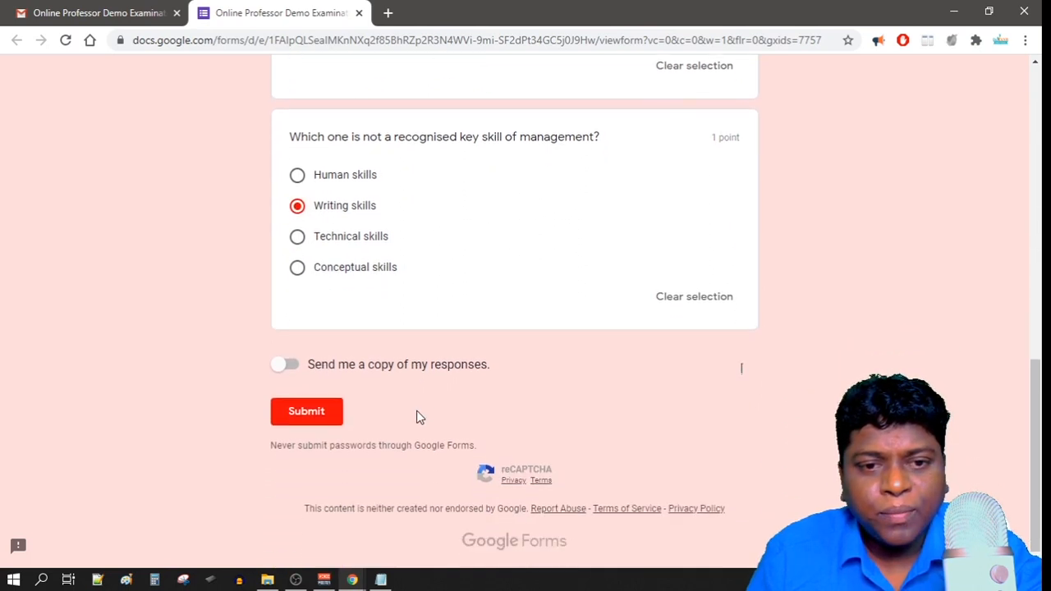
click(289, 362)
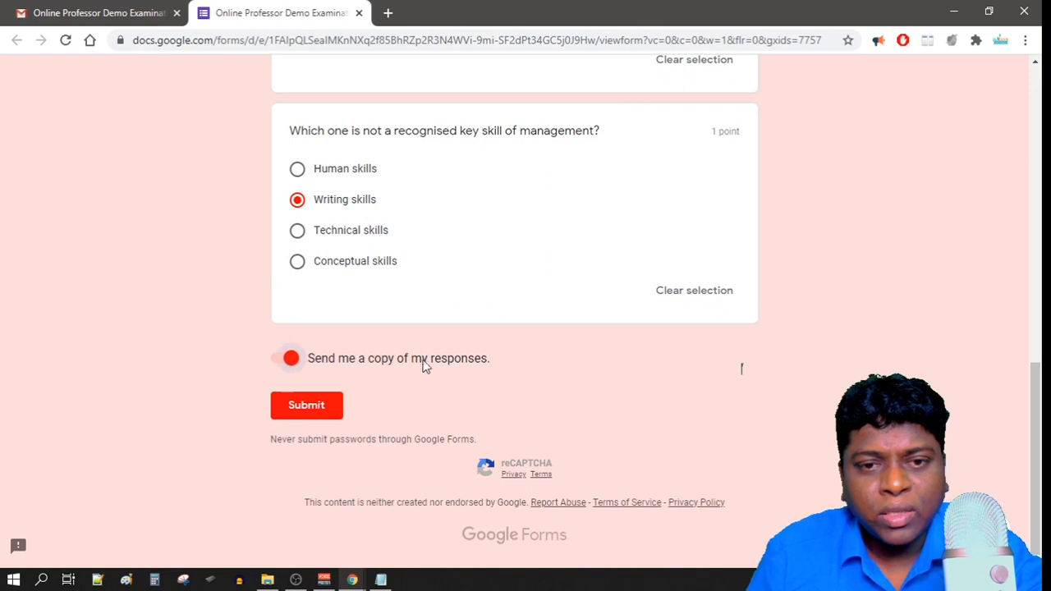
click(306, 407)
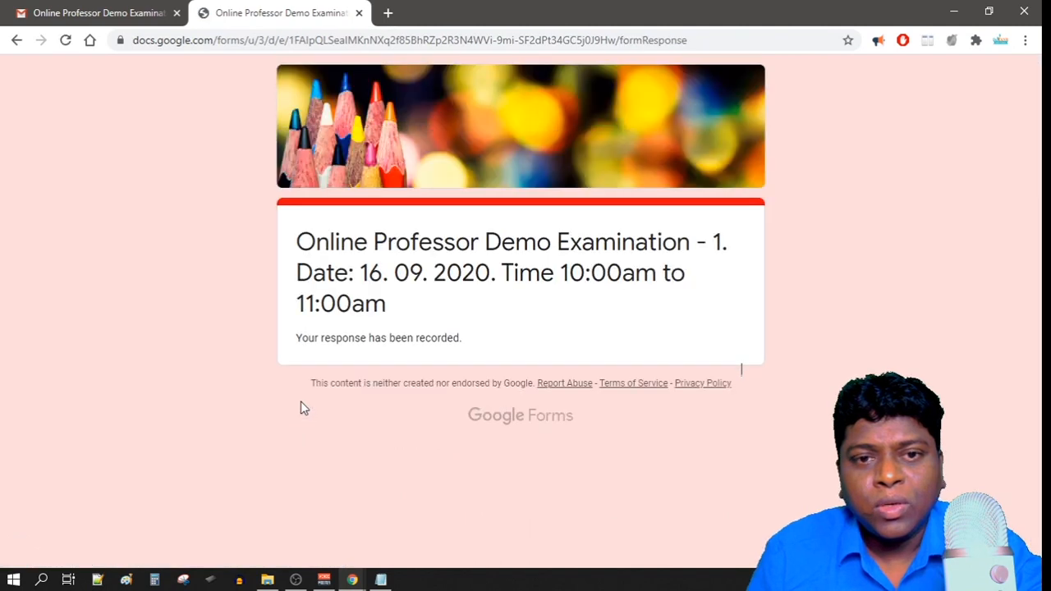
click(352, 580)
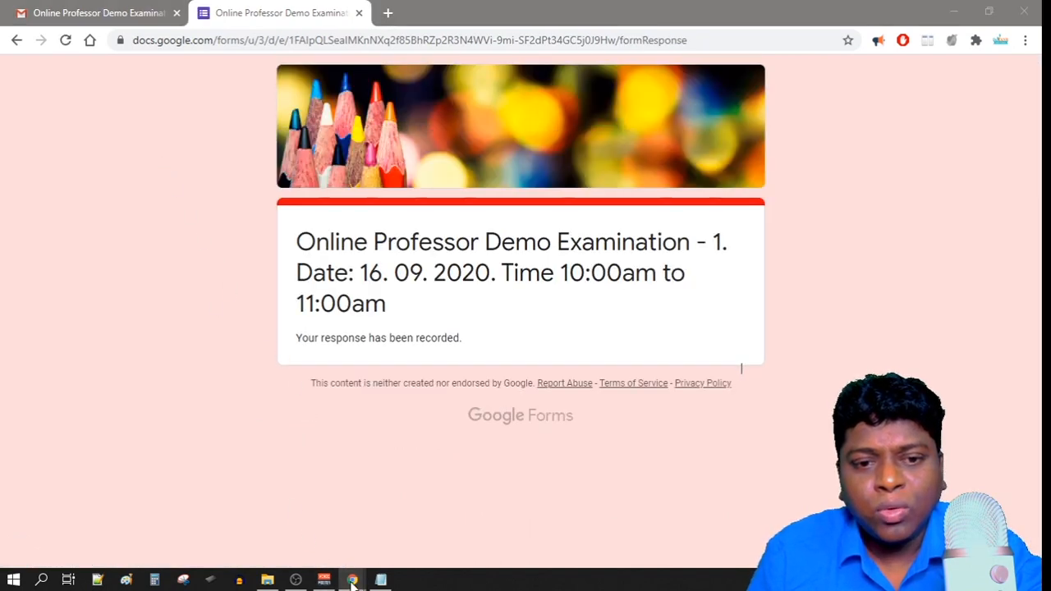
In the Untitled form editor, review the single 3 / 3 response summary, then return to Questions.
click(287, 537)
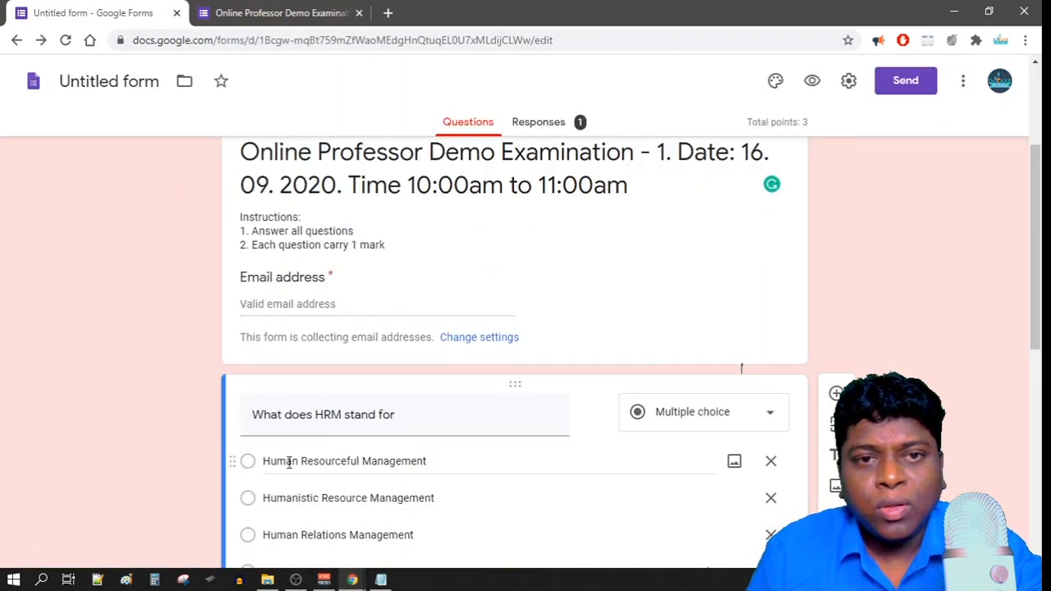
click(540, 123)
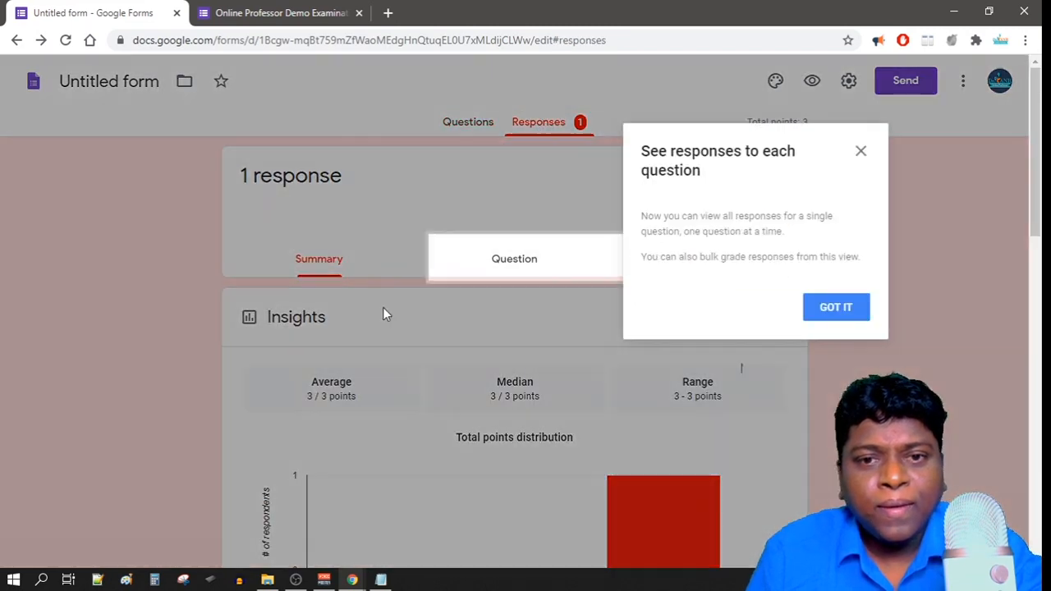
click(860, 151)
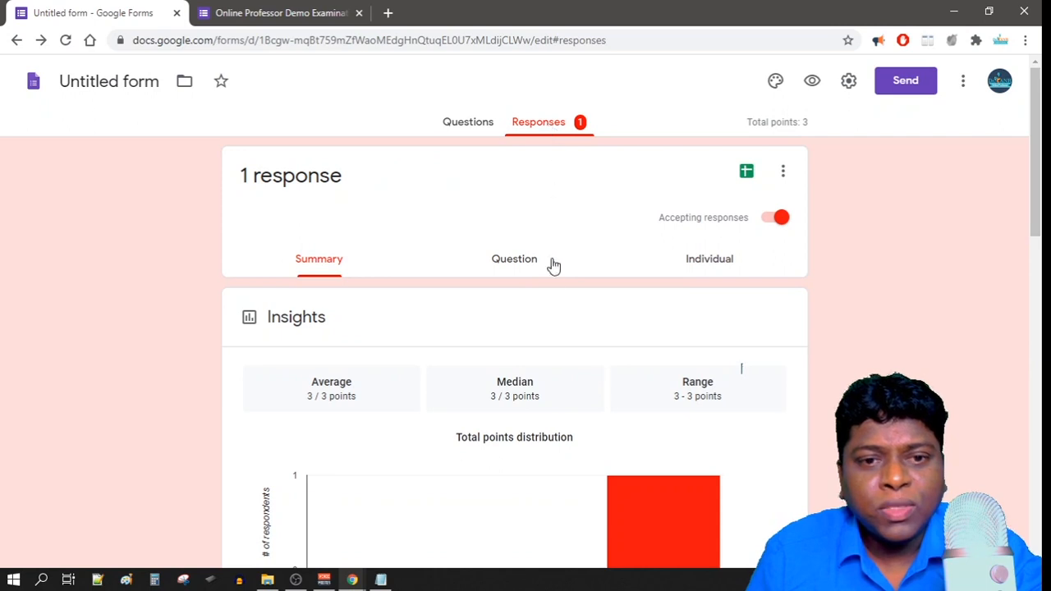
scroll(554, 271, down, 3)
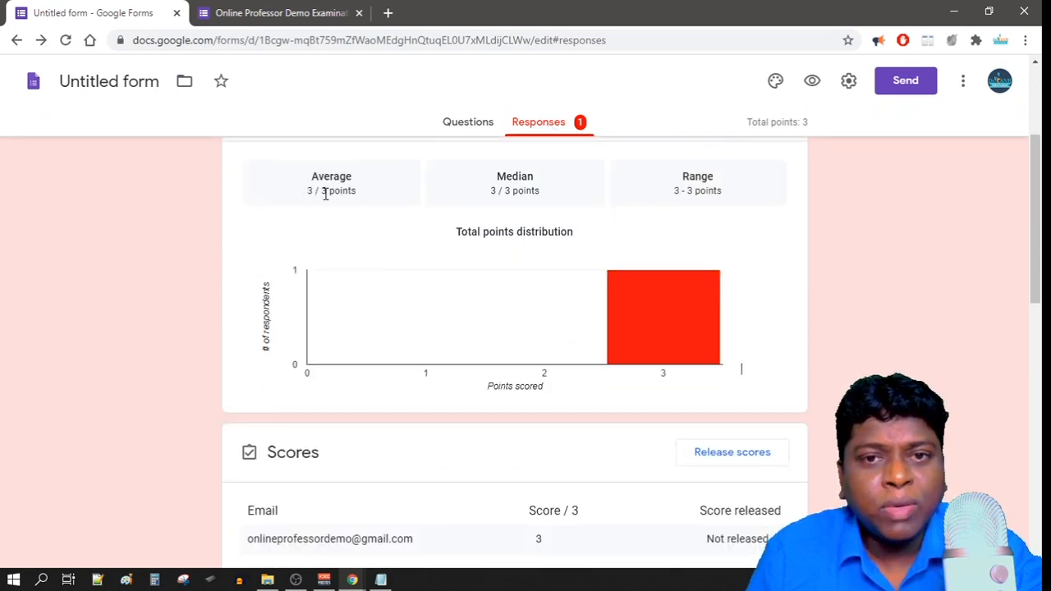
scroll(357, 265, down, 5)
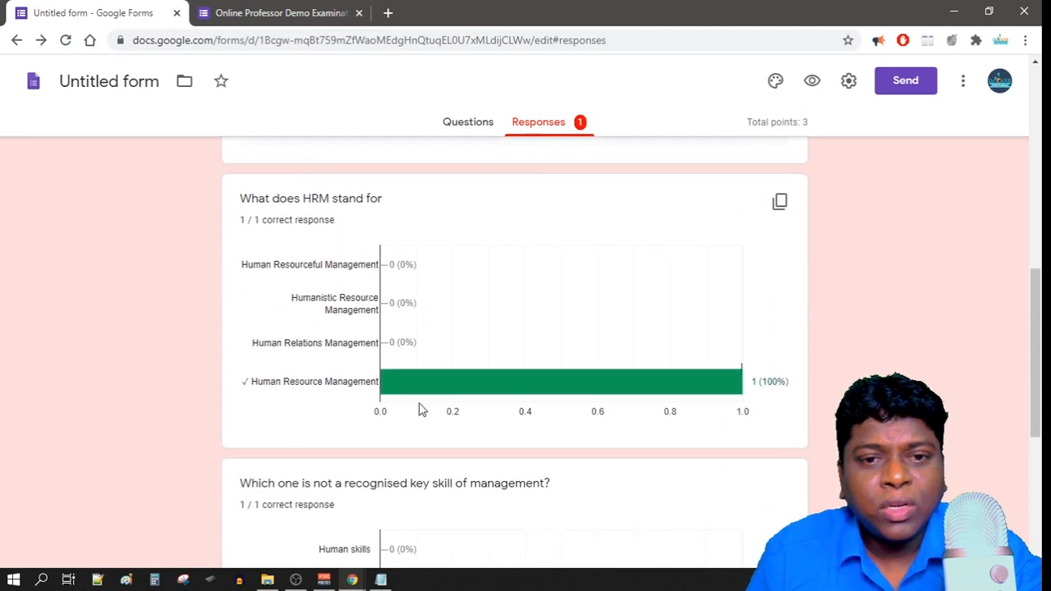
scroll(415, 348, down, 5)
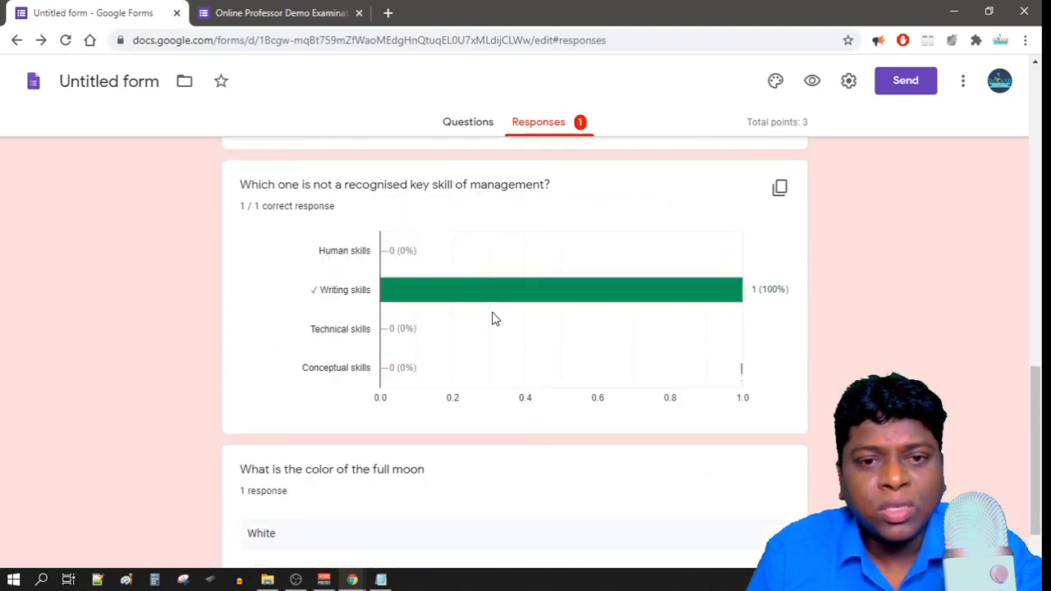
scroll(492, 369, up, 15)
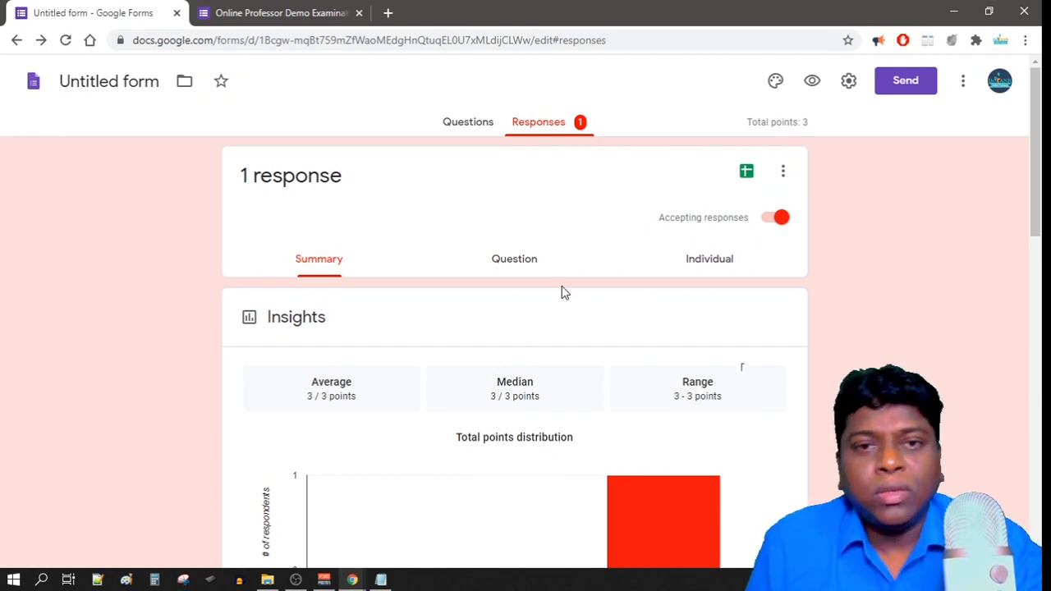
click(469, 125)
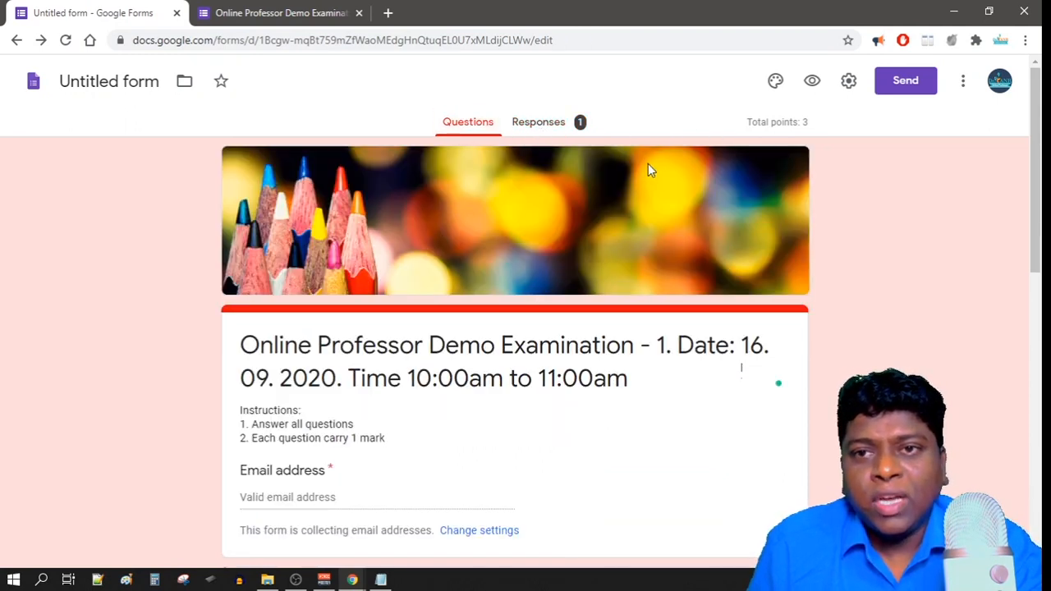
Check the 1-response summary again, then select the form's title card in Questions view.
click(564, 128)
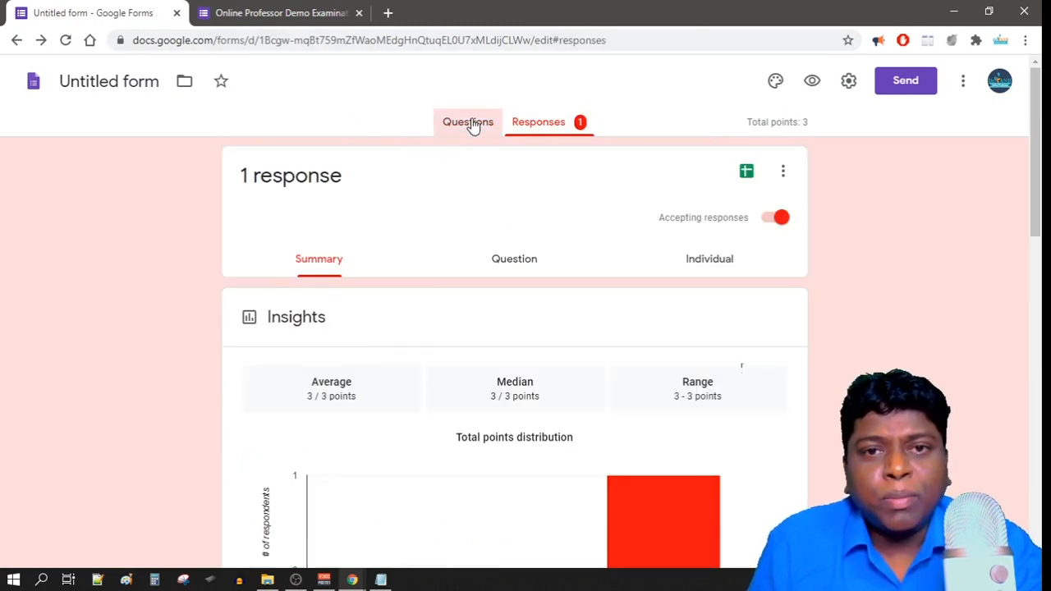
click(468, 123)
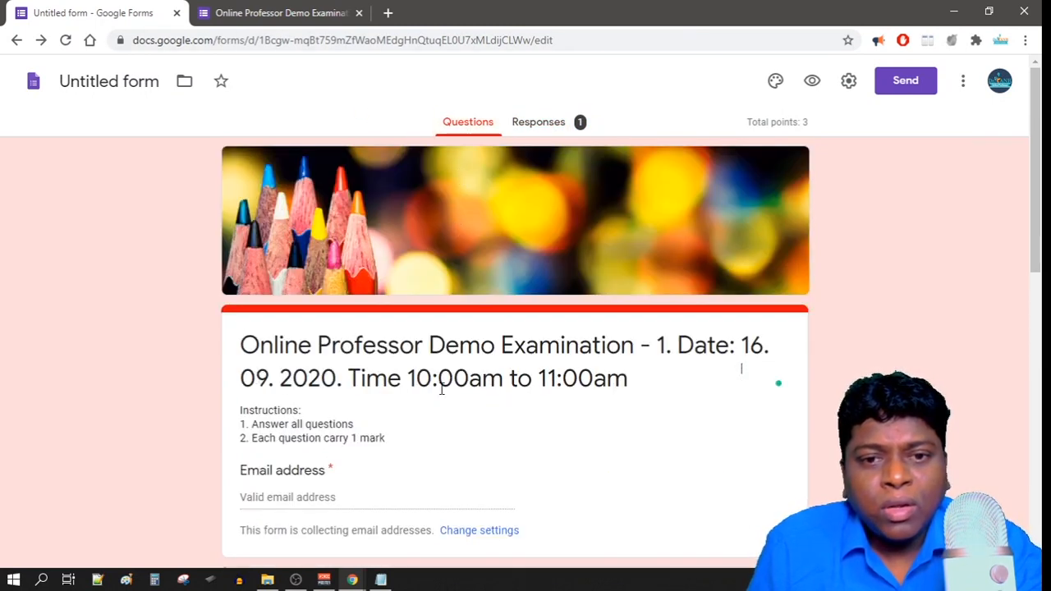
click(575, 384)
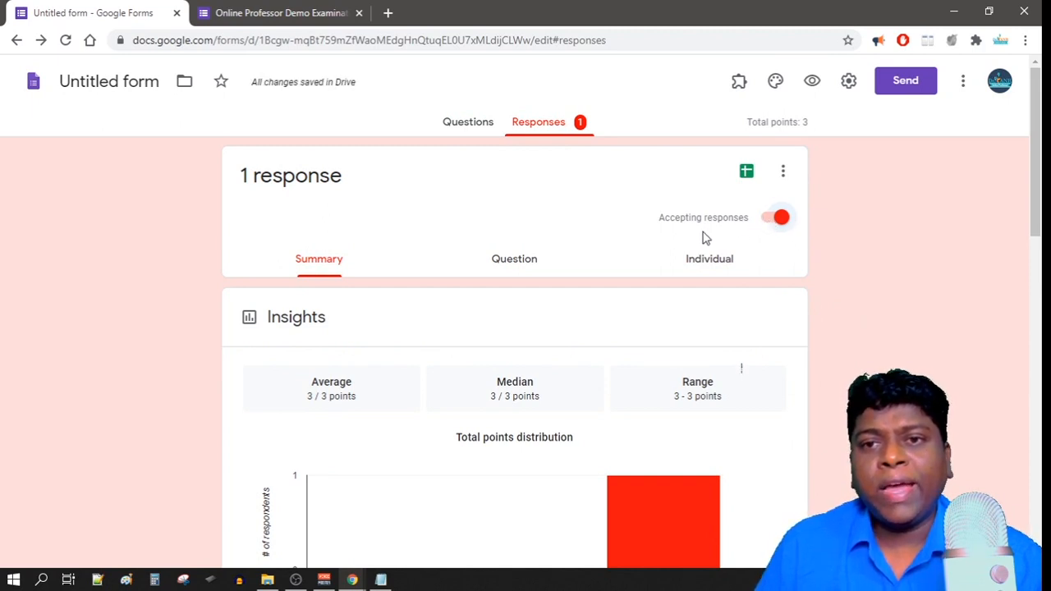
Switch off Accepting responses so the quiz shows it is no longer accepting responses.
click(772, 222)
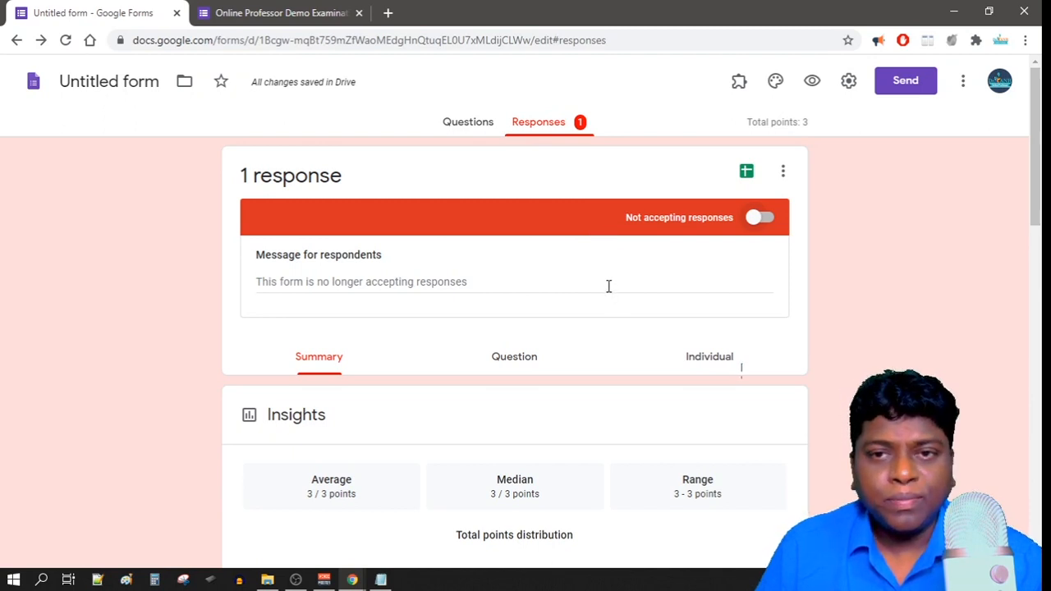
click(739, 82)
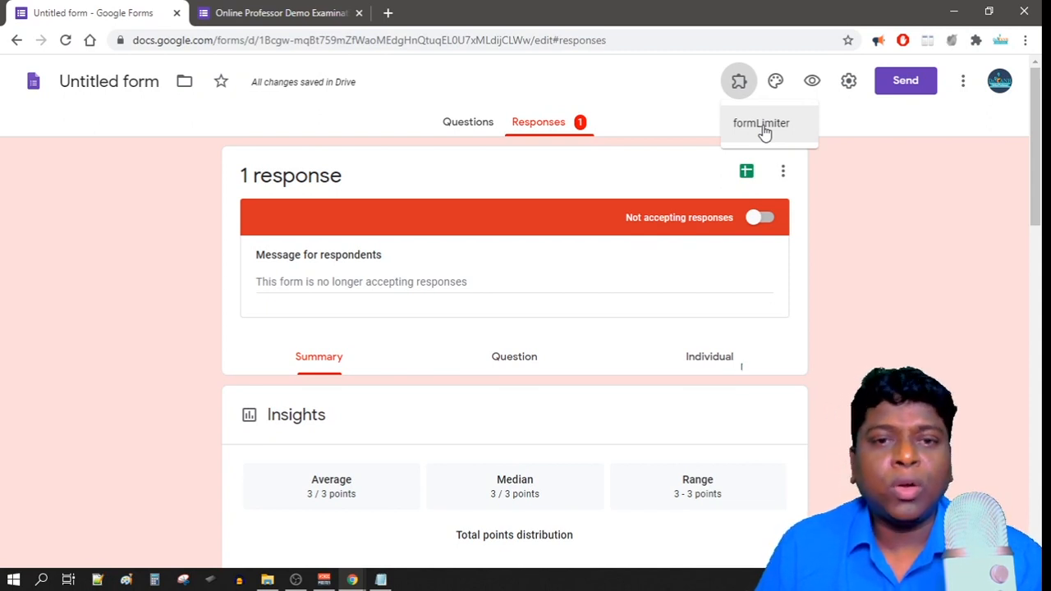
click(871, 279)
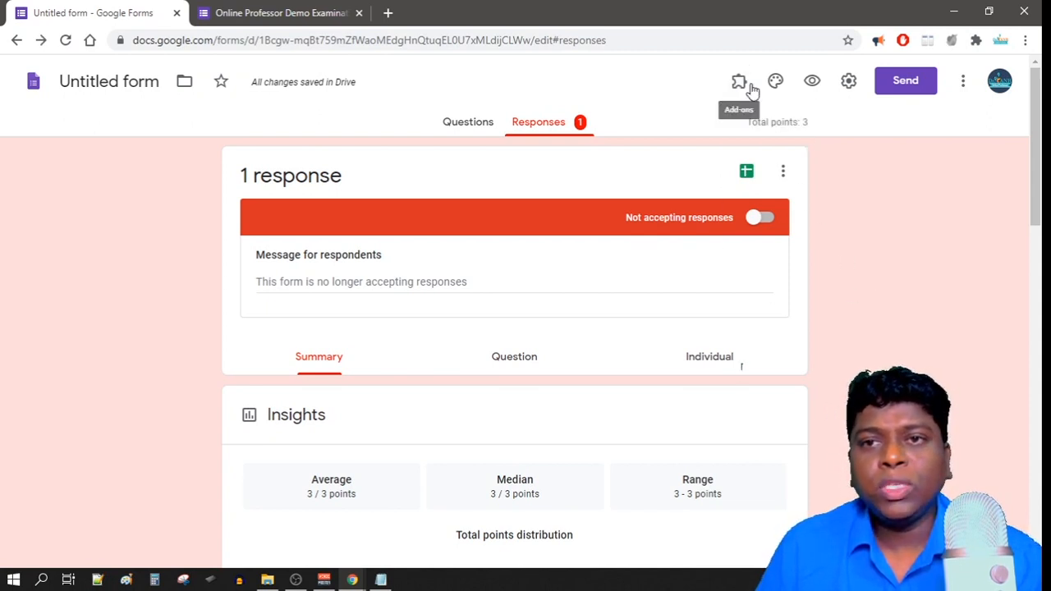
Move from the live exam form back to the editor and scroll to the pencil header and exam title.
click(210, 12)
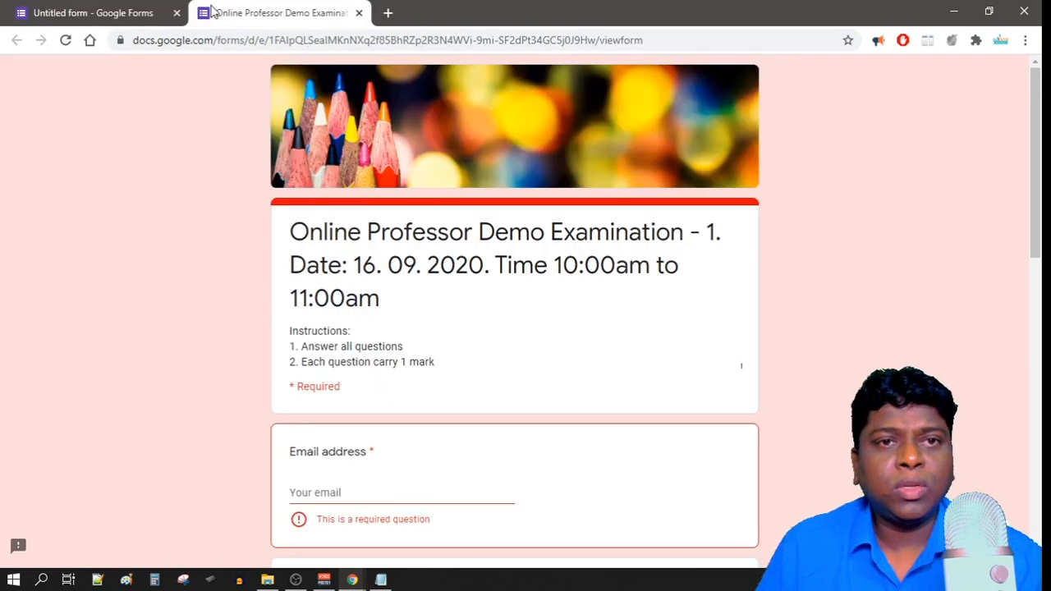
click(144, 18)
scroll(417, 402, up, 10)
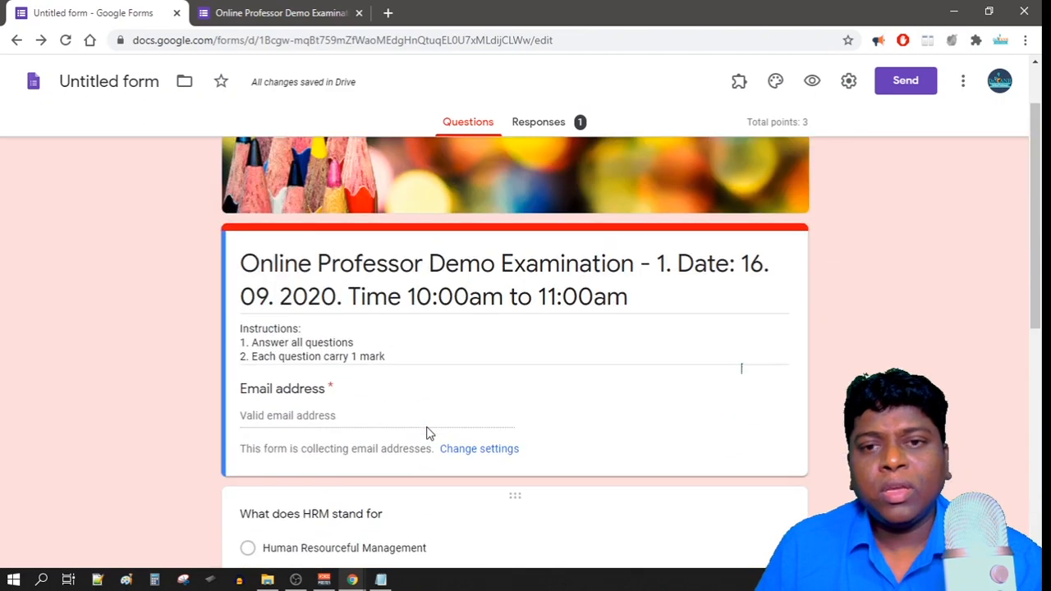
scroll(426, 433, up, 1)
scroll(426, 433, down, 1)
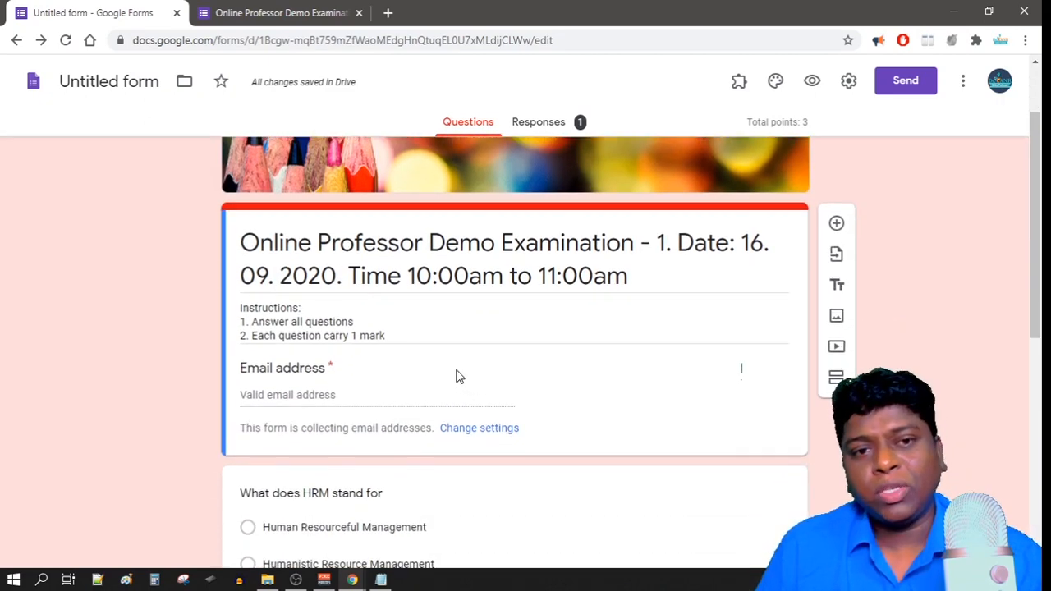
scroll(653, 378, down, 4)
scroll(653, 378, up, 4)
scroll(653, 378, down, 3)
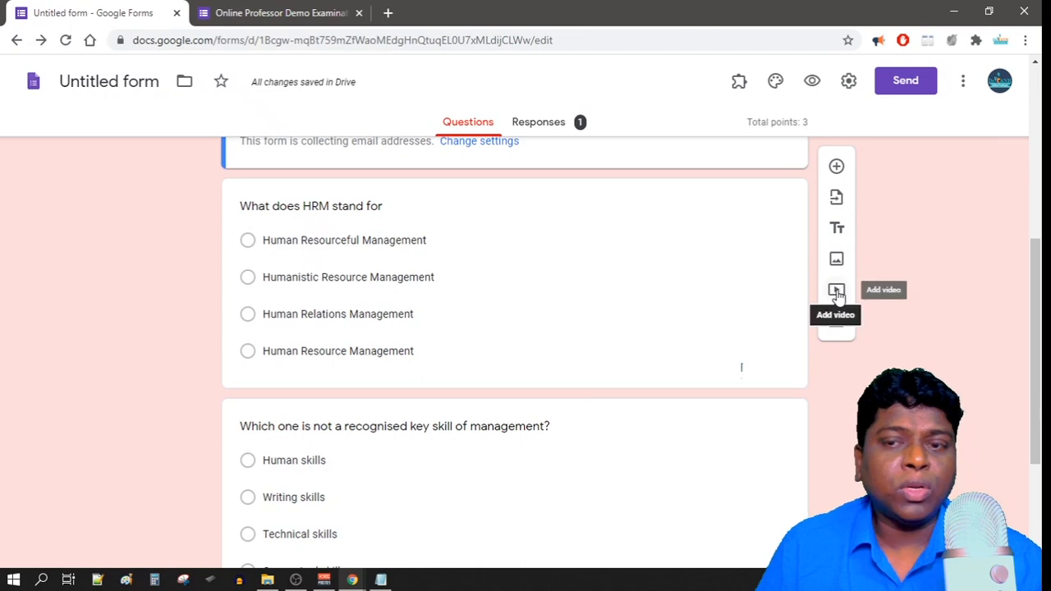
scroll(579, 399, up, 5)
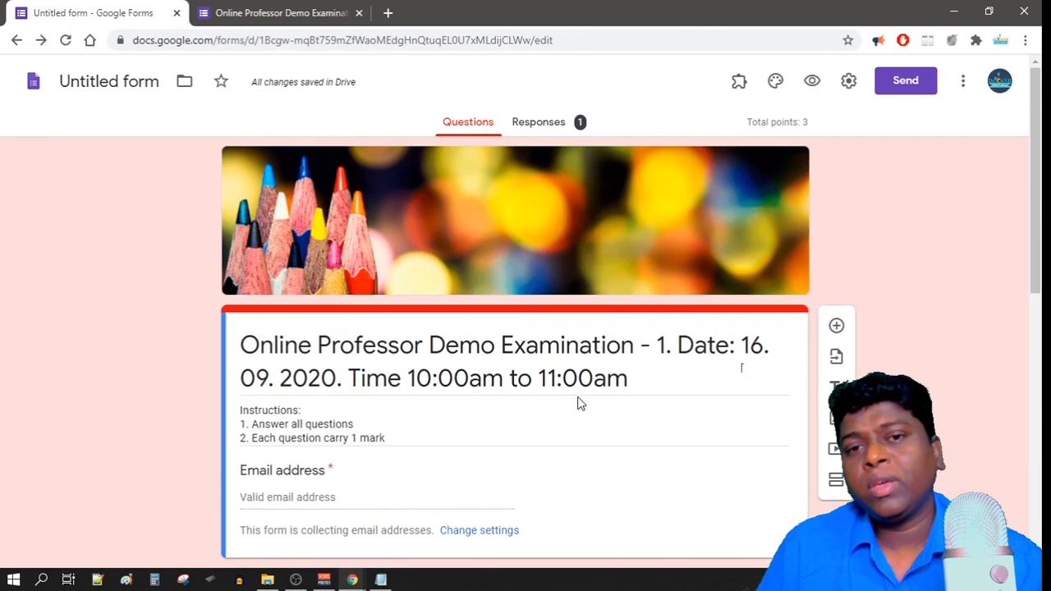